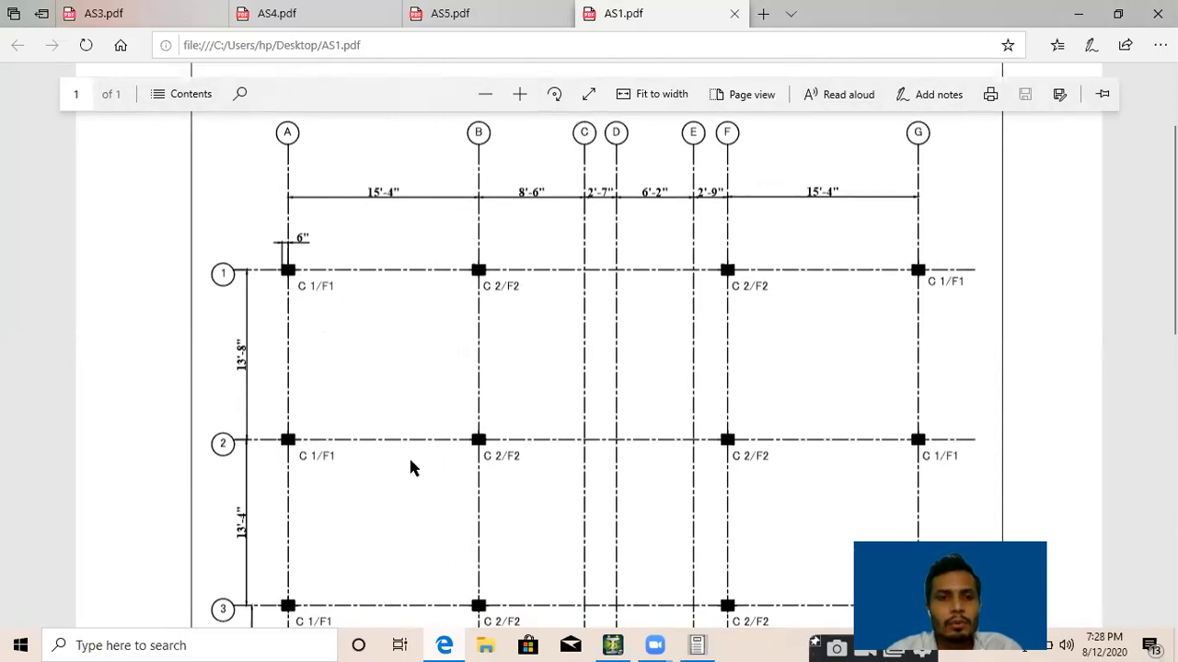
- Examine the column and footing labels C1/F1, C2/F2 and C3/F3 along the gridlines of the AS1.pdf layout
scroll(308, 234, "down", 2)
scroll(319, 515, "down", 2)
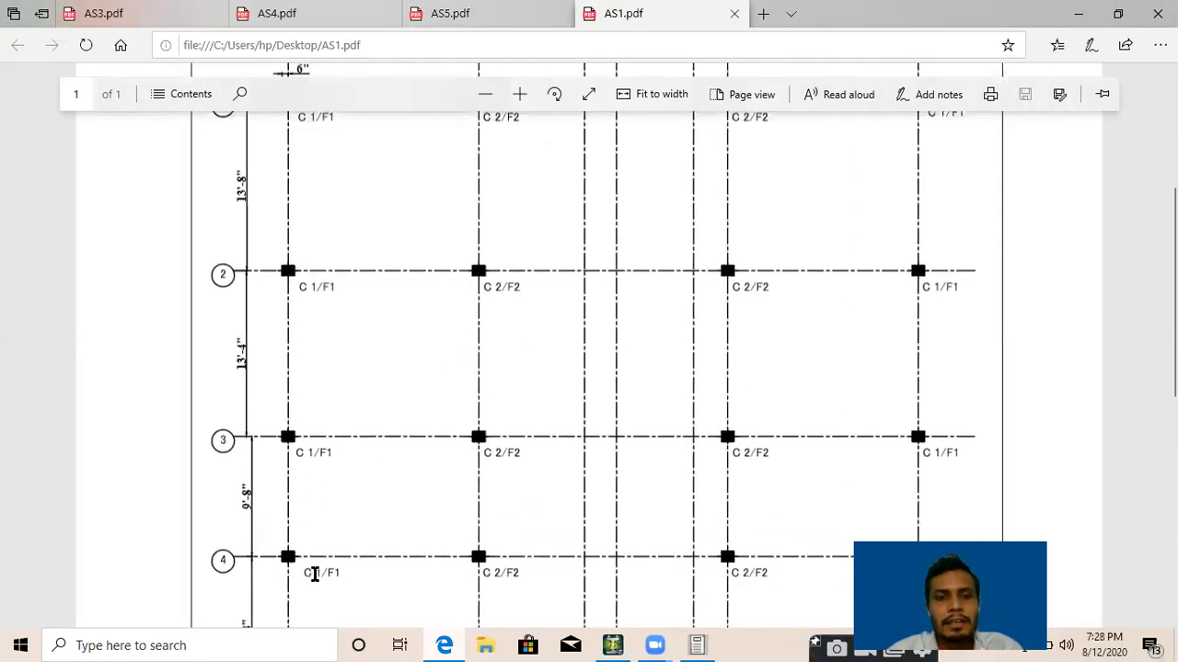
scroll(310, 184, "up", 2)
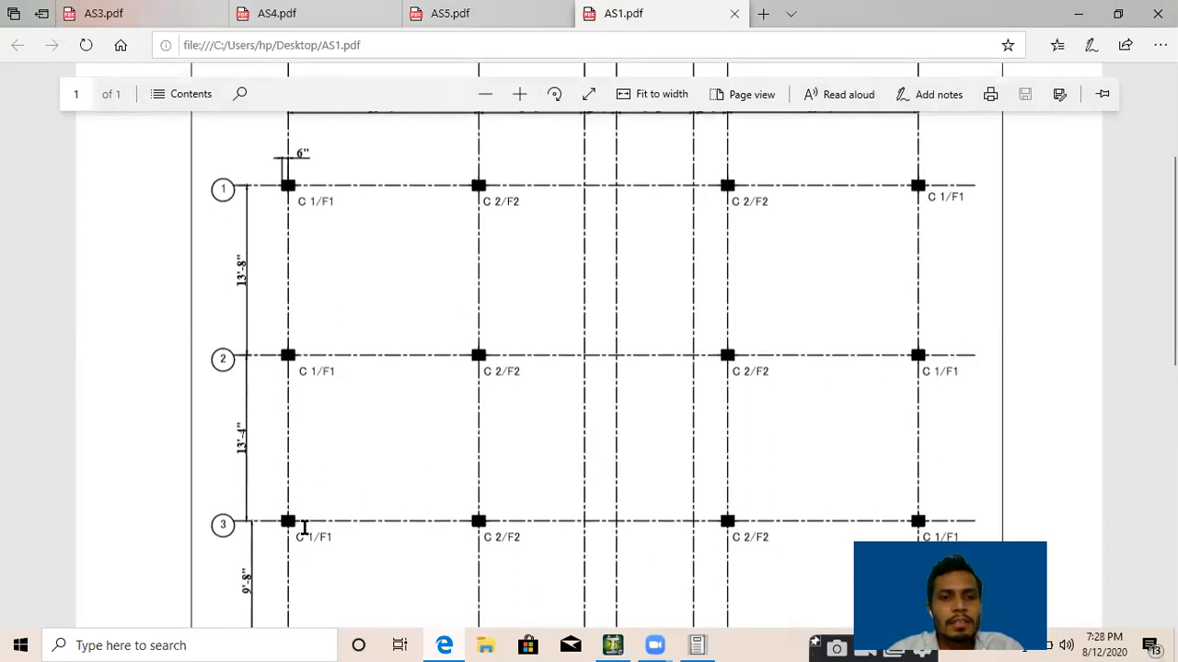
scroll(309, 532, "down", 4)
scroll(322, 460, "down", 6)
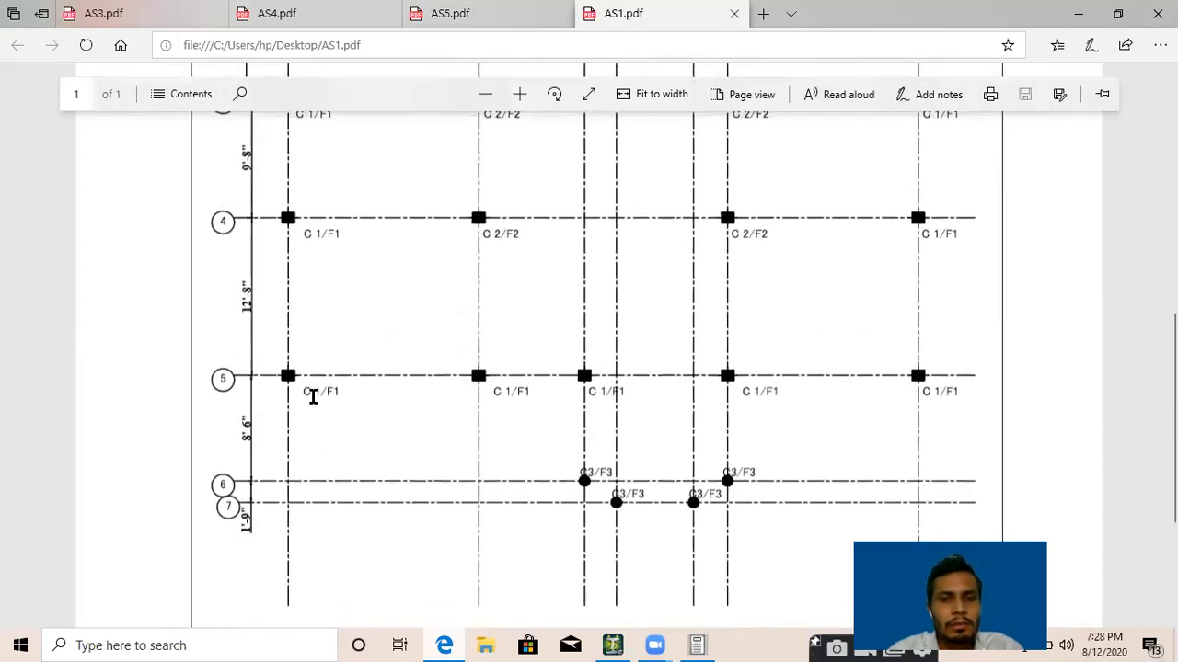
scroll(607, 298, "up", 12)
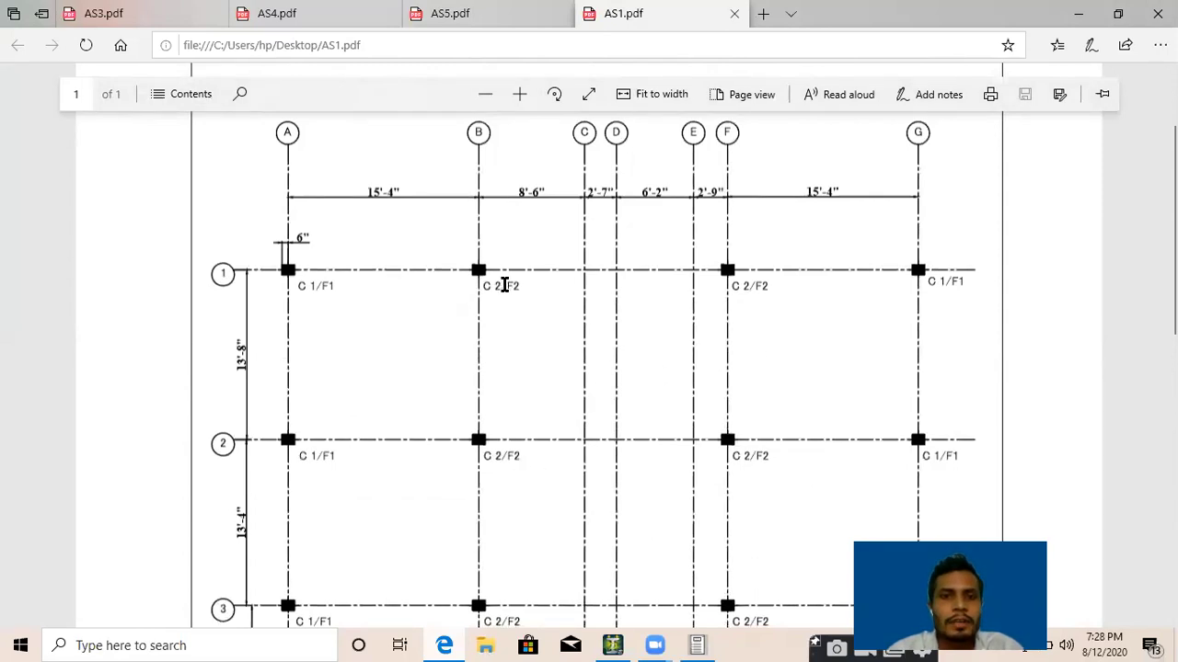
scroll(644, 469, "down", 4)
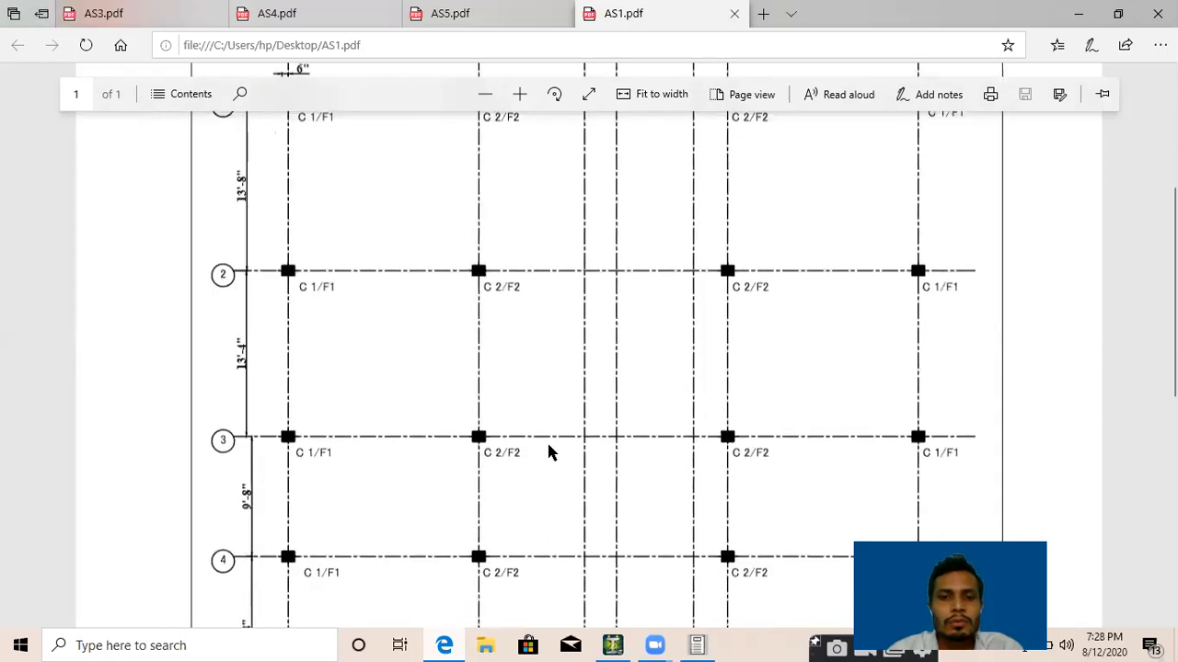
scroll(807, 452, "down", 8)
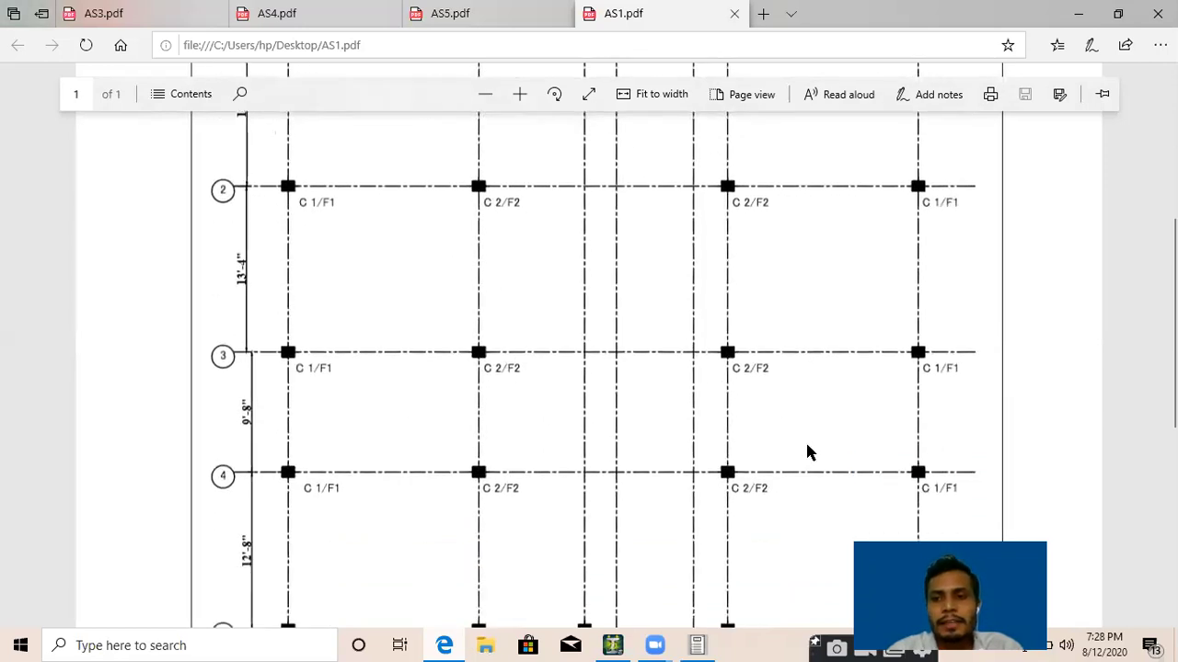
scroll(598, 433, "down", 2)
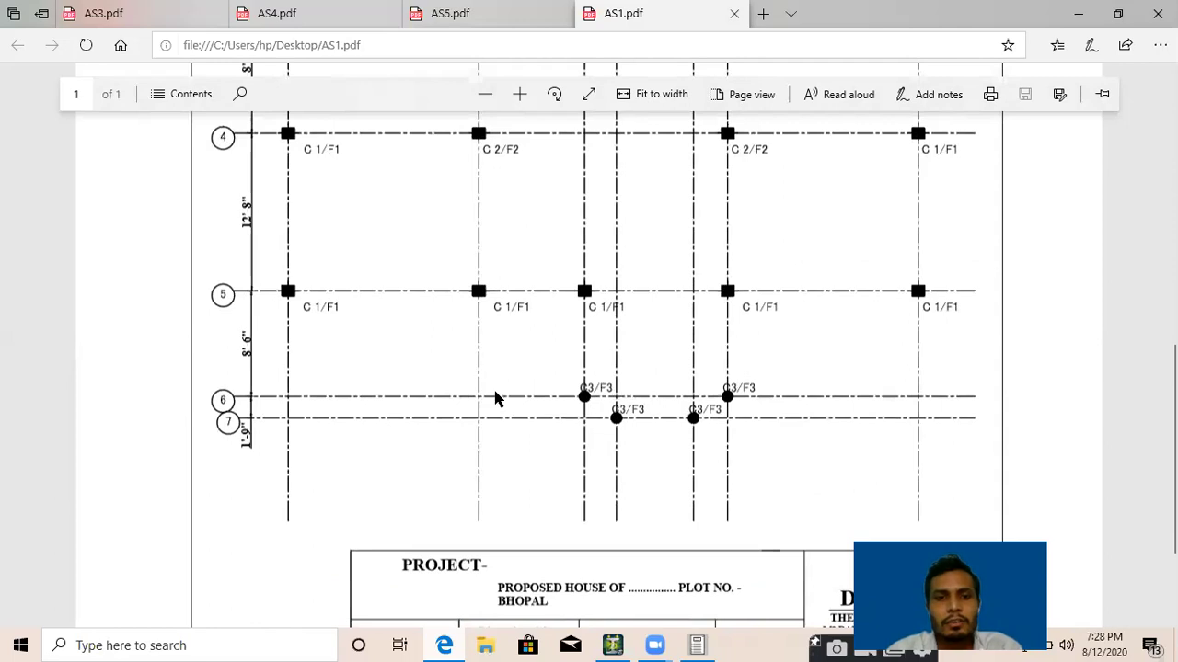
scroll(494, 400, "up", 5)
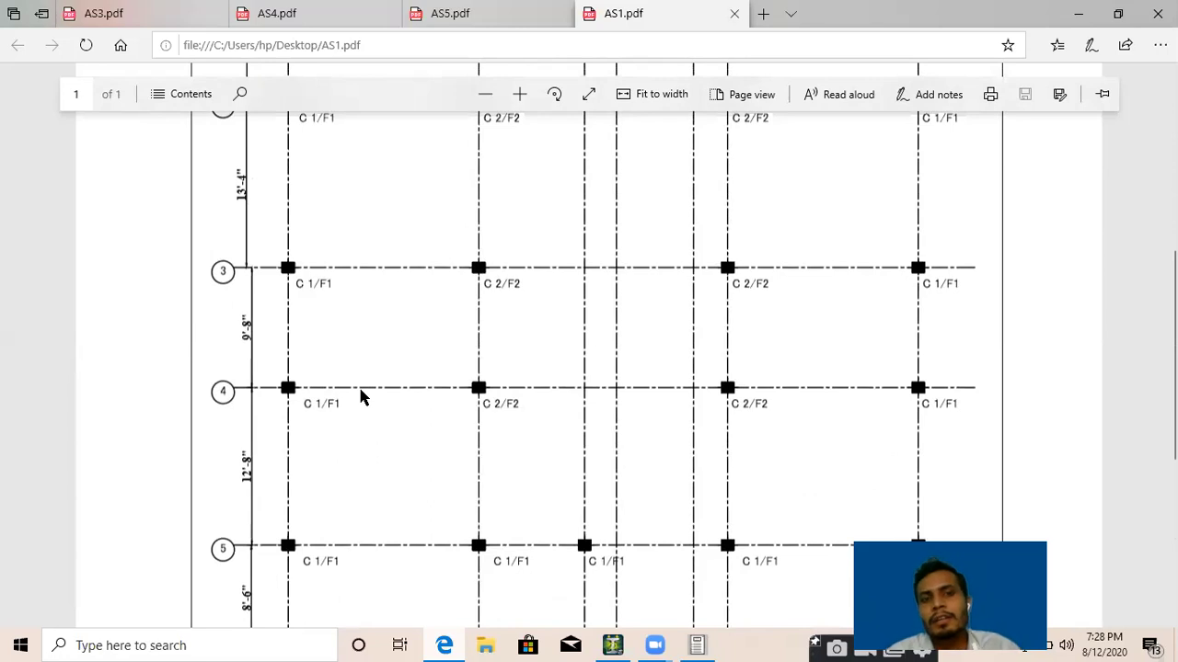
scroll(360, 396, "up", 5)
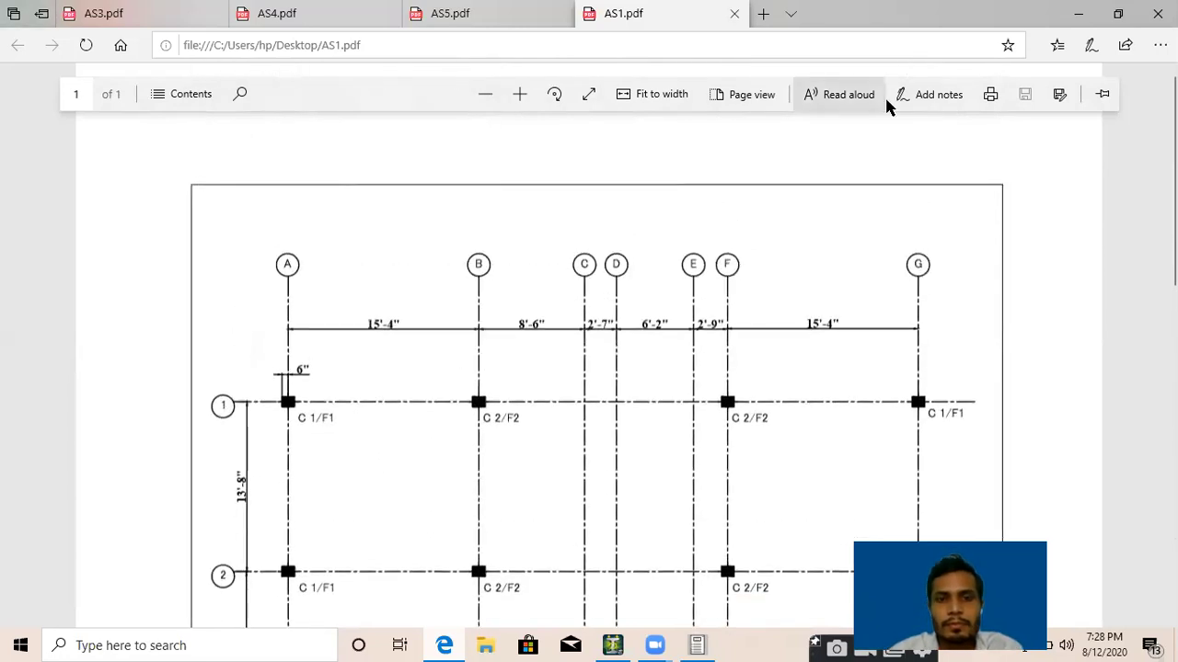
- Open the AS2.pdf plinth beam drawing from the desktop and enlarge the plan for reading
left_click(1078, 14)
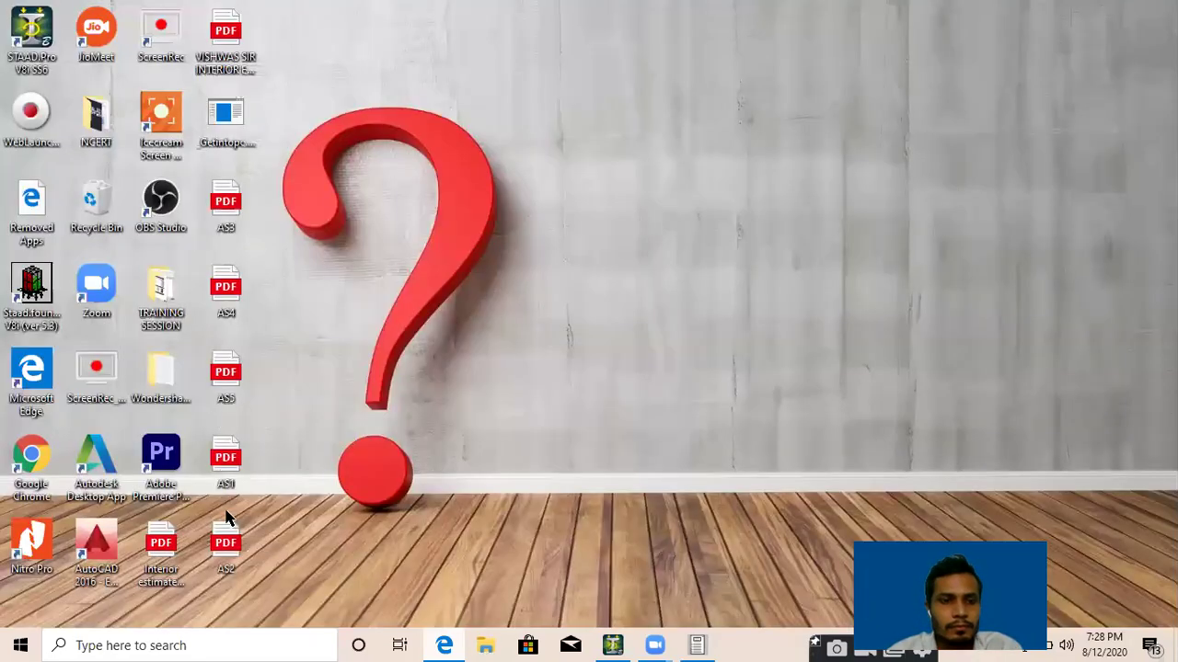
left_click(444, 644)
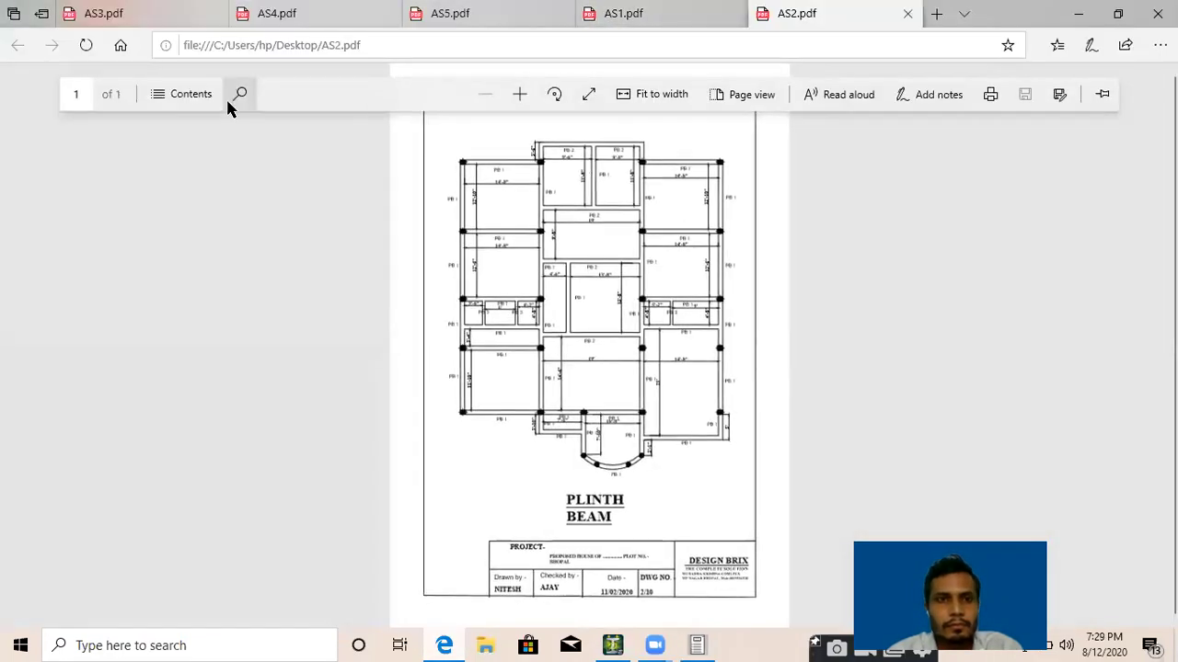
left_click(522, 95)
left_click(521, 96)
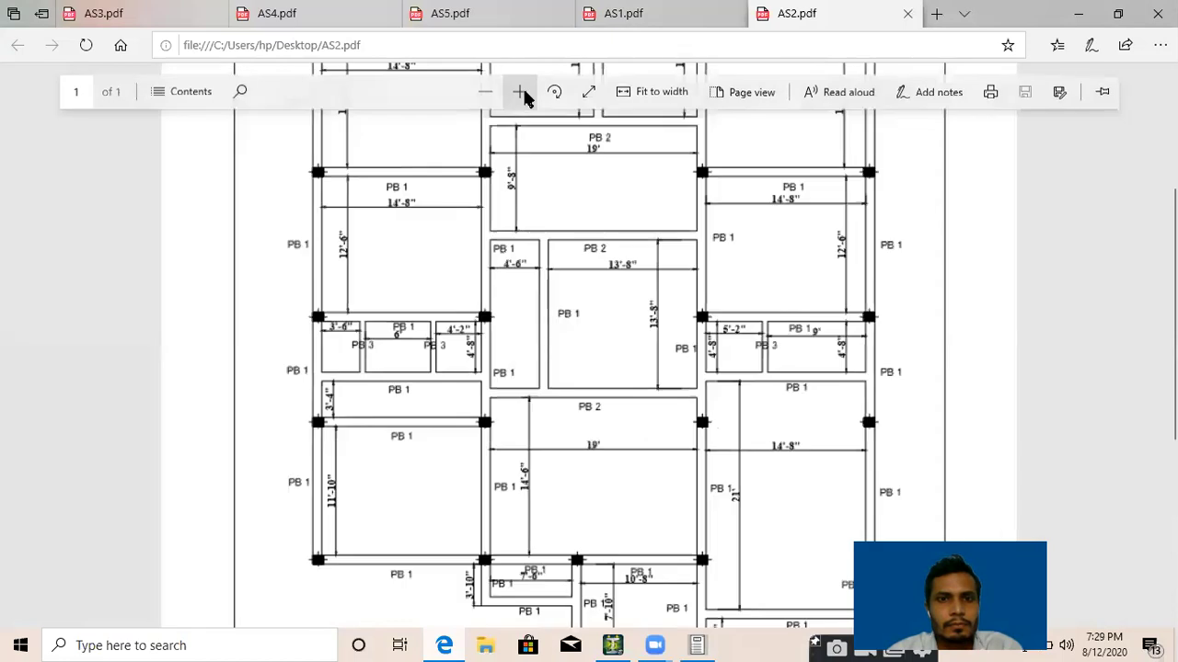
left_click(521, 96)
- Examine the PB 1, PB 2, PB 3 and FB 1 beam labels and the title block of the plinth beam plan
scroll(497, 226, "up", 4)
scroll(493, 235, "down", 1)
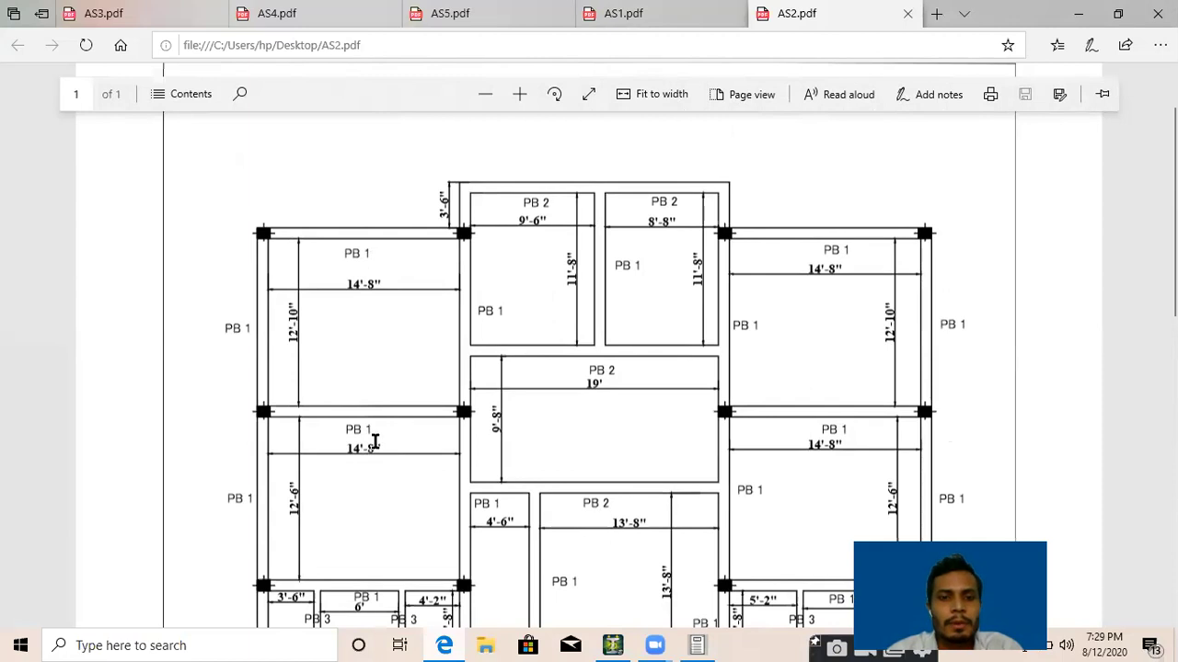
scroll(607, 381, "down", 3)
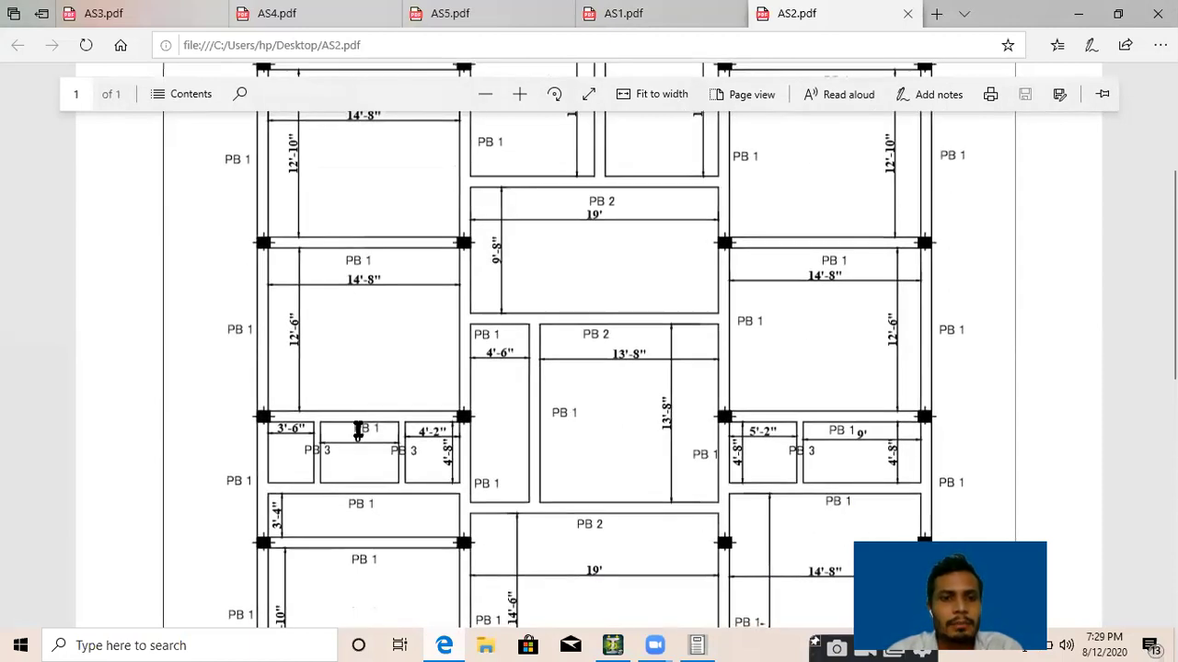
scroll(355, 440, "down", 2)
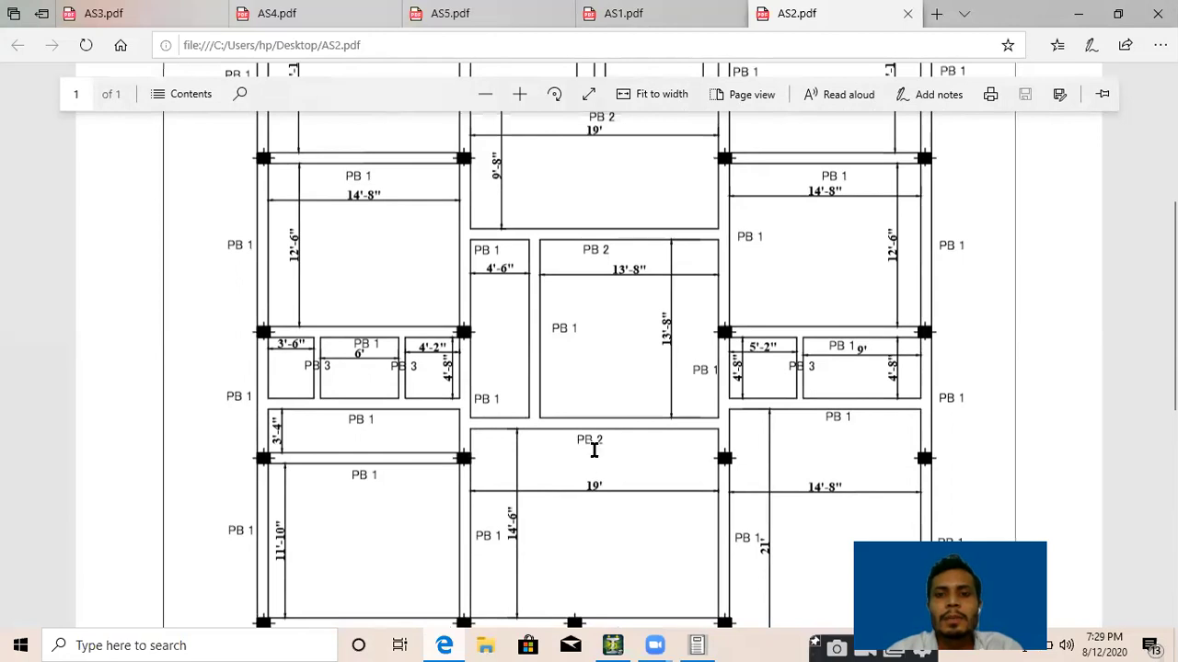
scroll(766, 368, "up", 3)
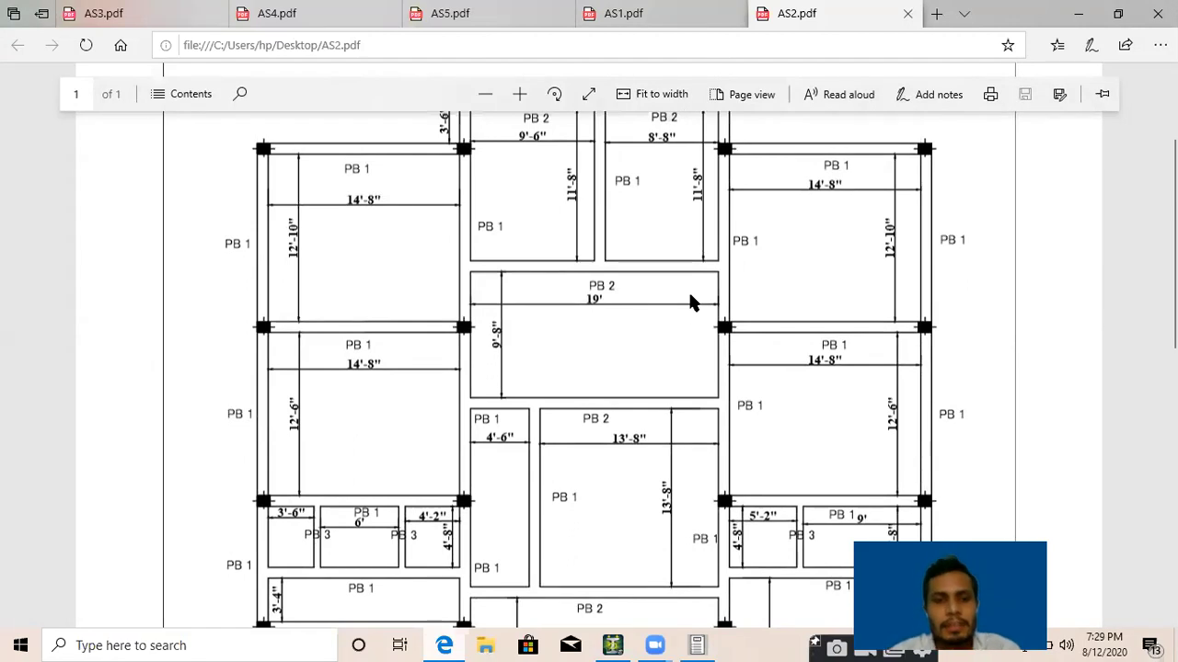
scroll(681, 327, "down", 8)
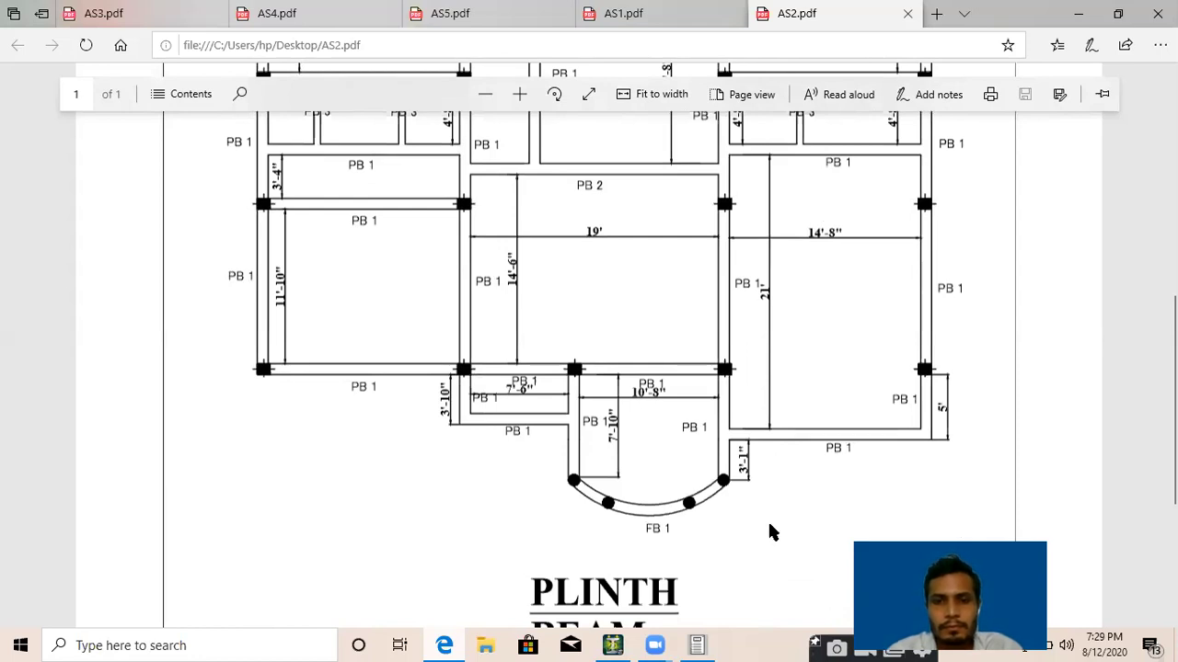
scroll(771, 532, "down", 5)
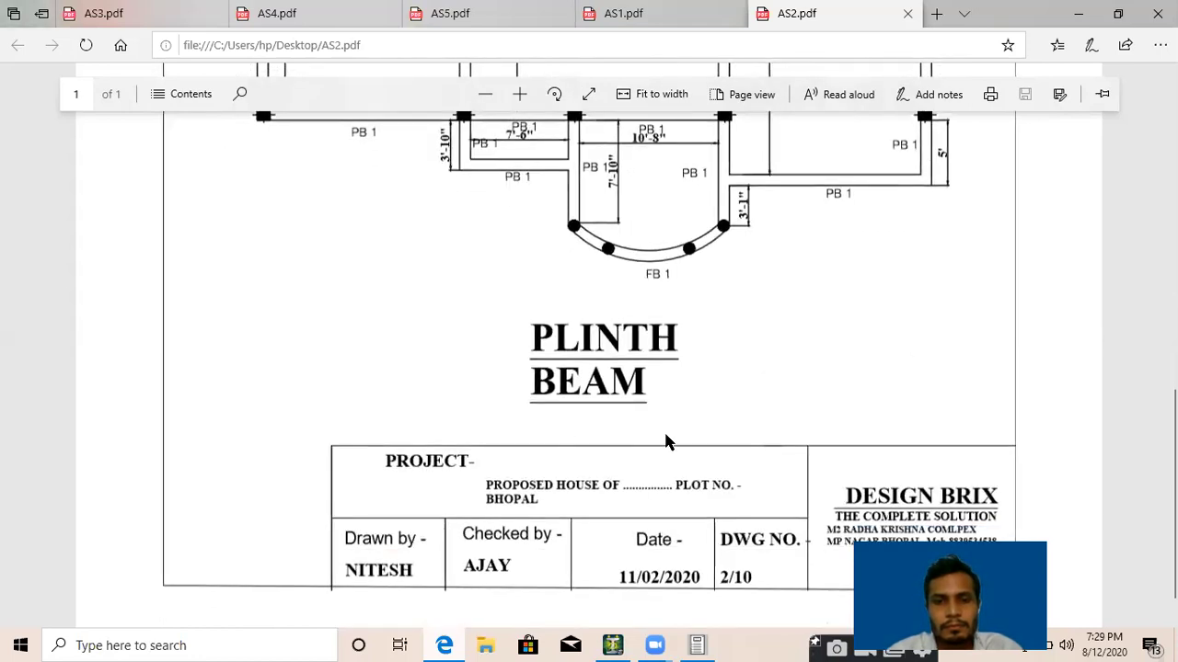
scroll(666, 441, "up", 7)
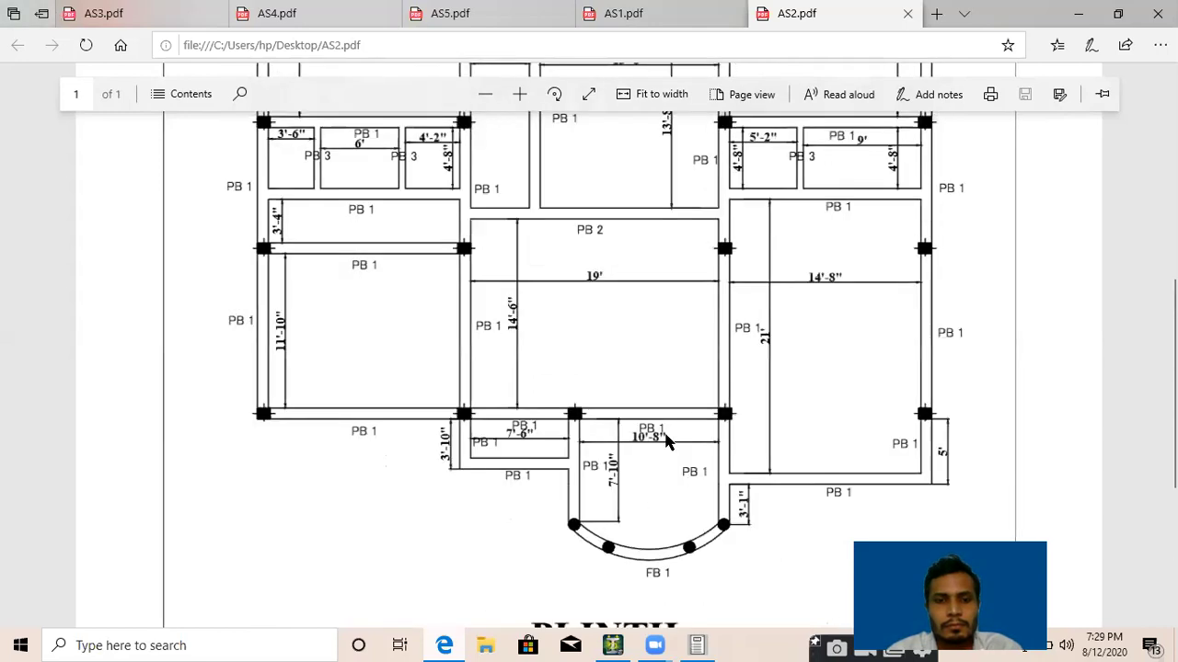
- Close the PLAN 1 output report in STAAD Output Viewer and switch to the PLAN 1 model in STAAD.Pro
left_click(1081, 11)
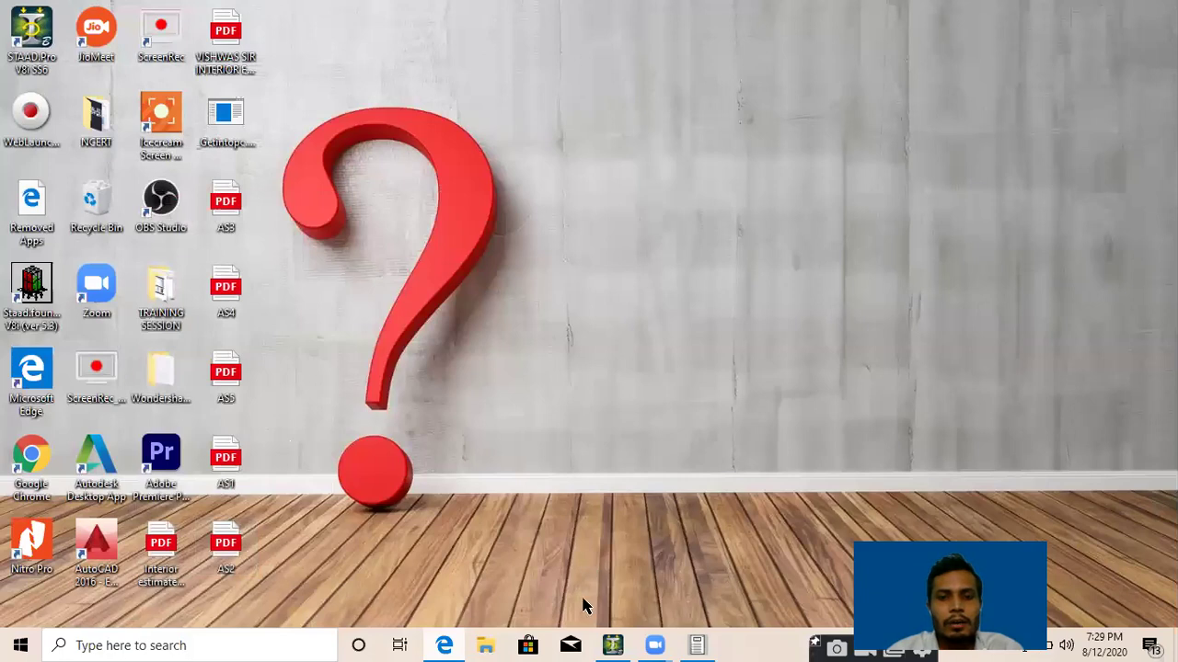
left_click(696, 645)
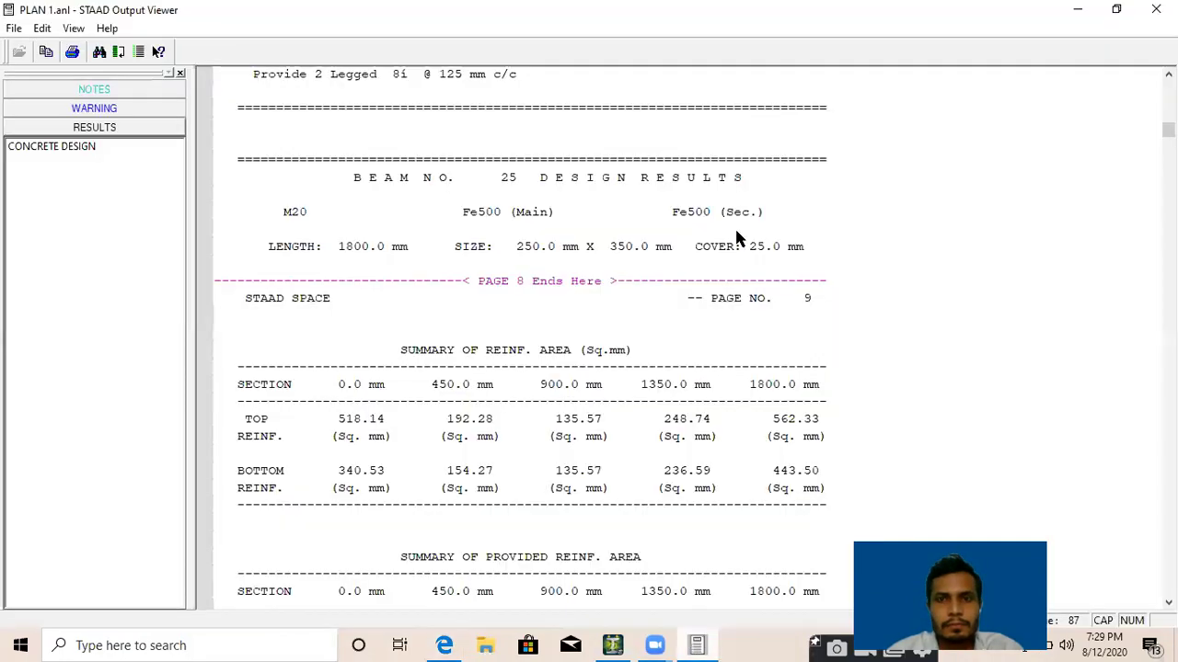
left_click(1141, 11)
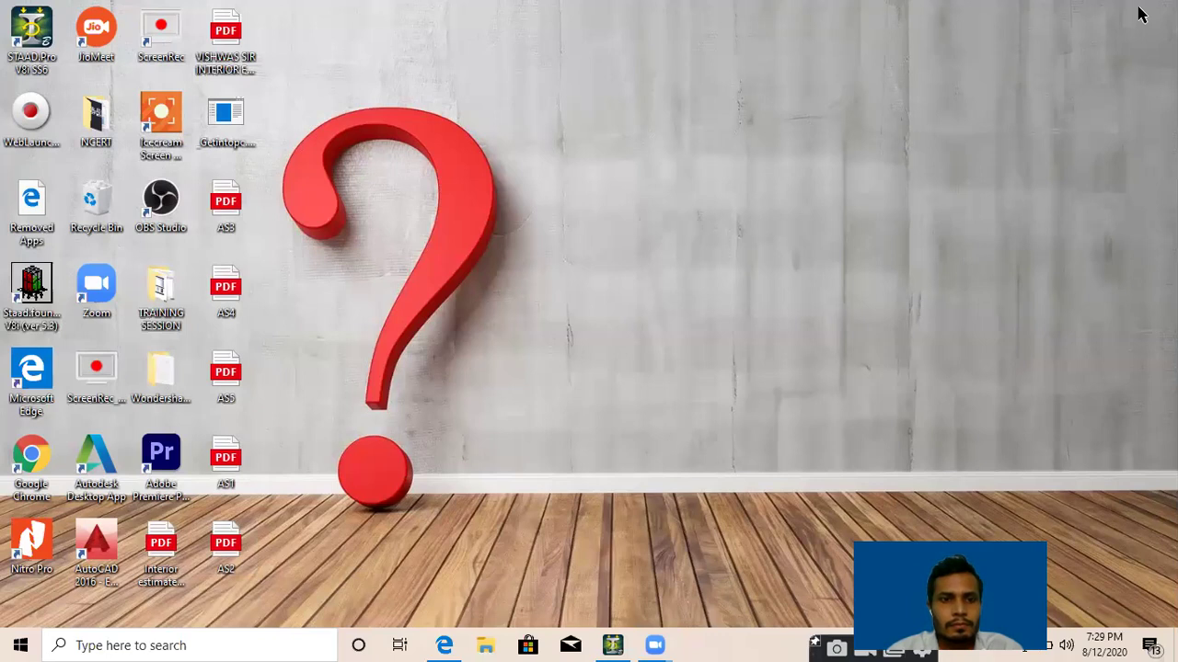
left_click(612, 644)
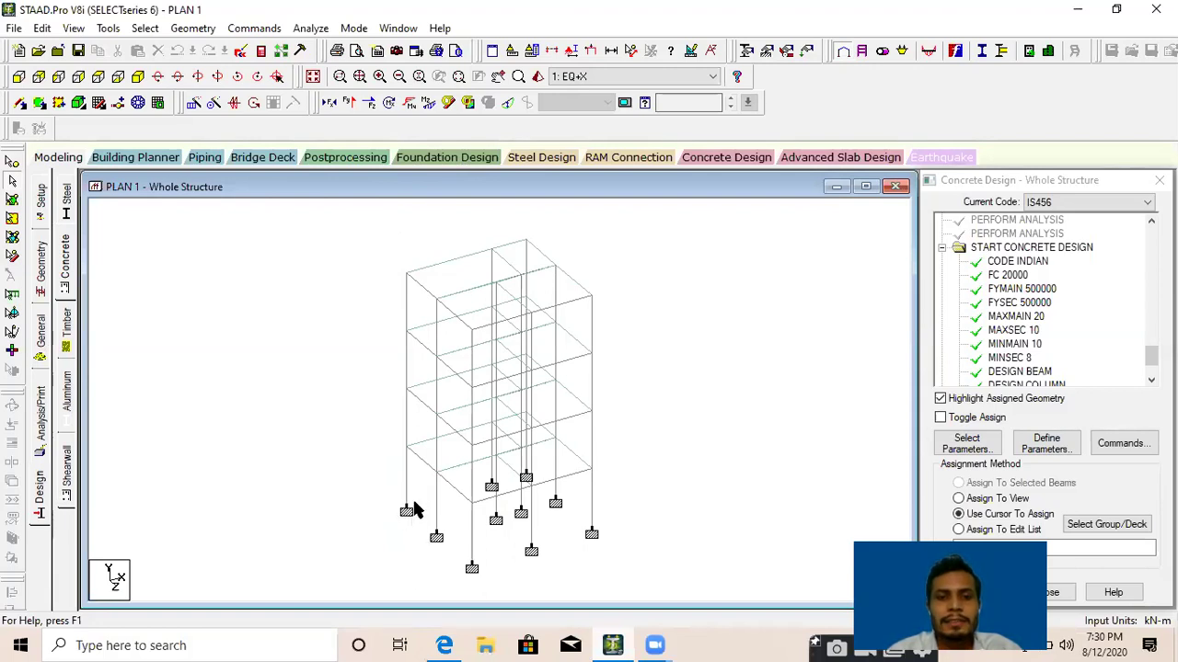
mouse_move(408, 509)
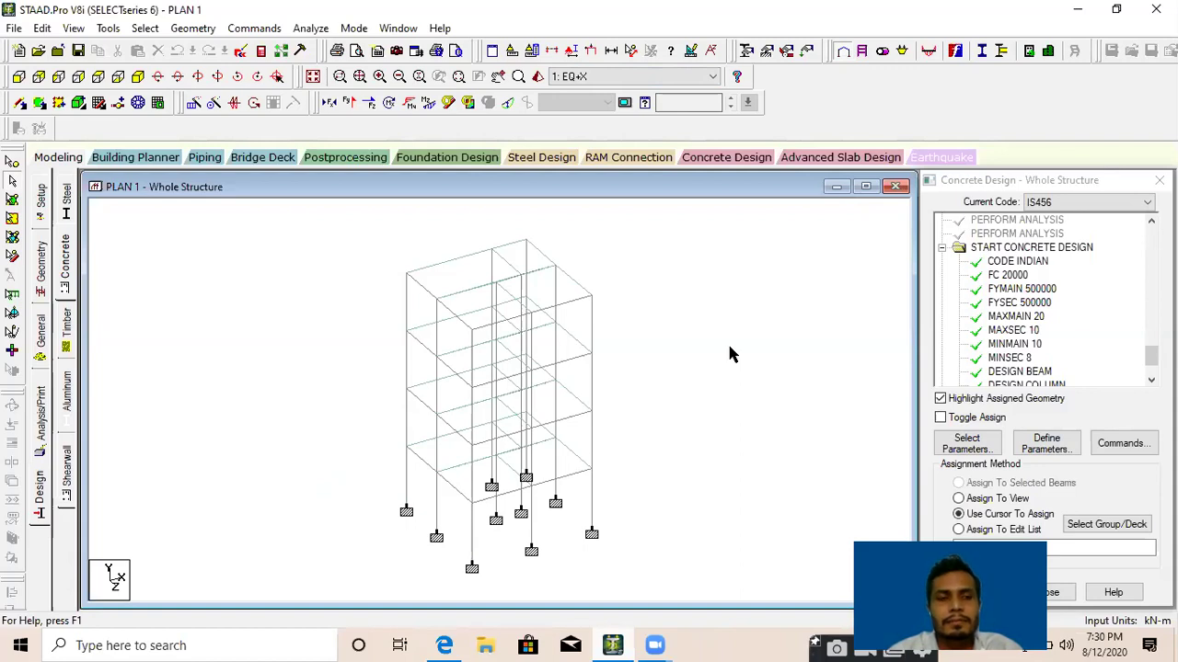
- View the PLAN 1 frame in the Concrete Design mode and exit back to the modeling view
left_click(713, 161)
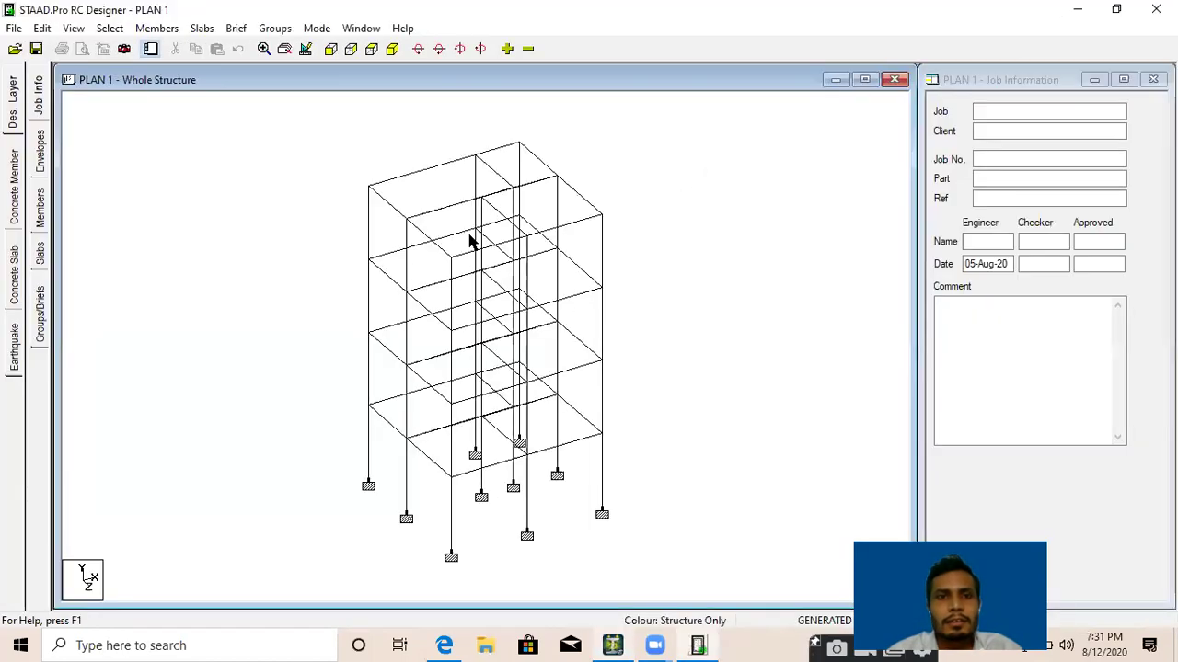
left_click(1156, 10)
- Pick the rear roof beams in turn, leaving the longer one selected
left_click(453, 261)
left_click(508, 244)
left_click(444, 259)
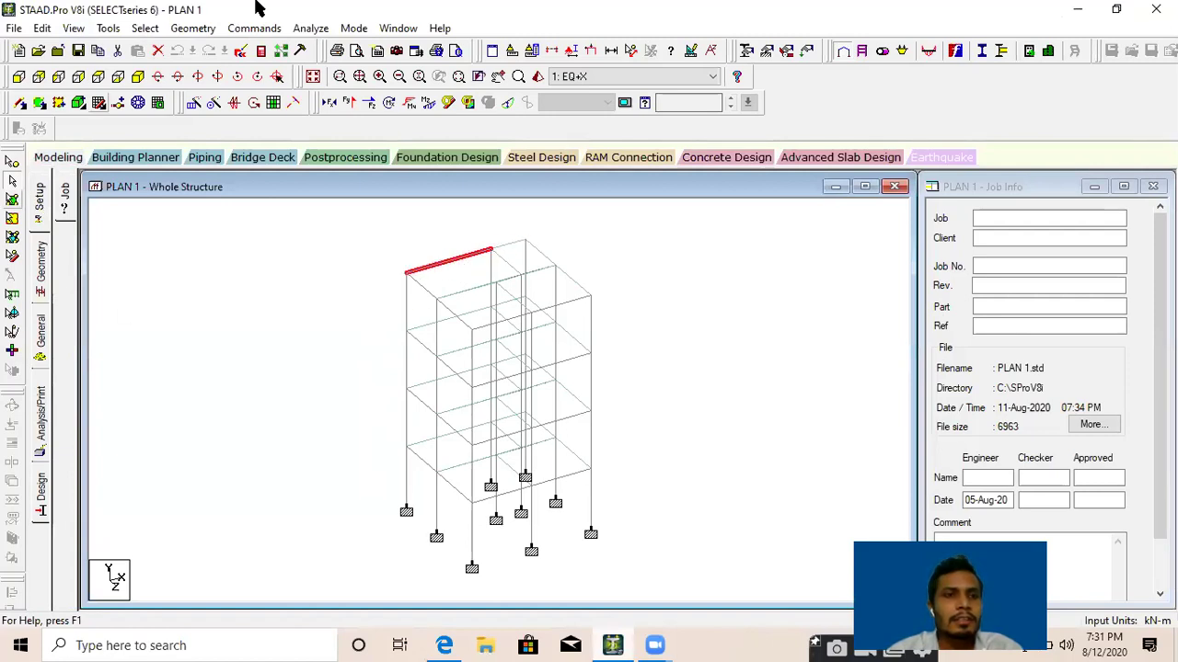
- Open the PLAN 1 analysis output and review the concrete design results from beam 24 onward
left_click(308, 57)
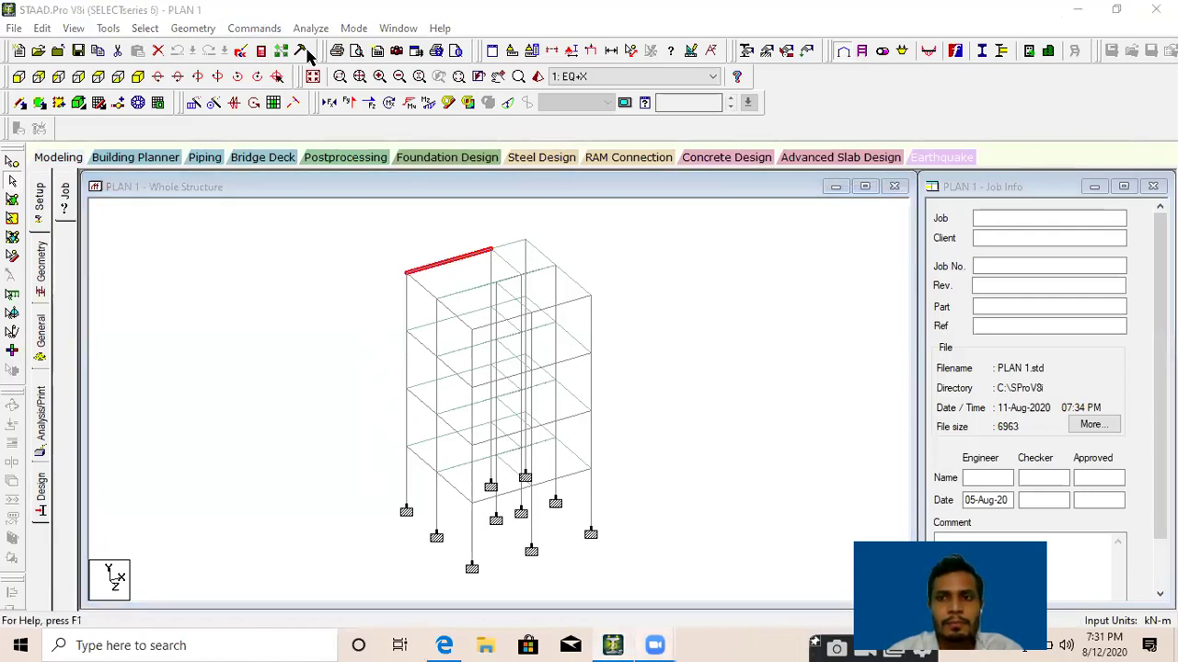
left_click(279, 53)
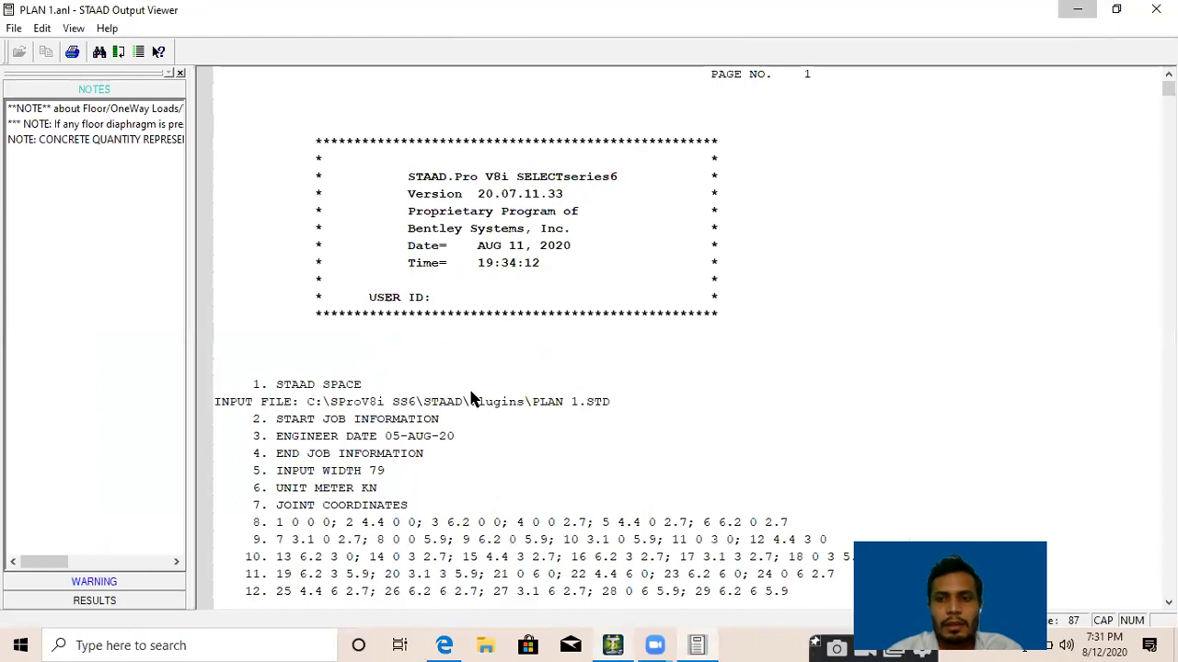
scroll(317, 354, "down", 1)
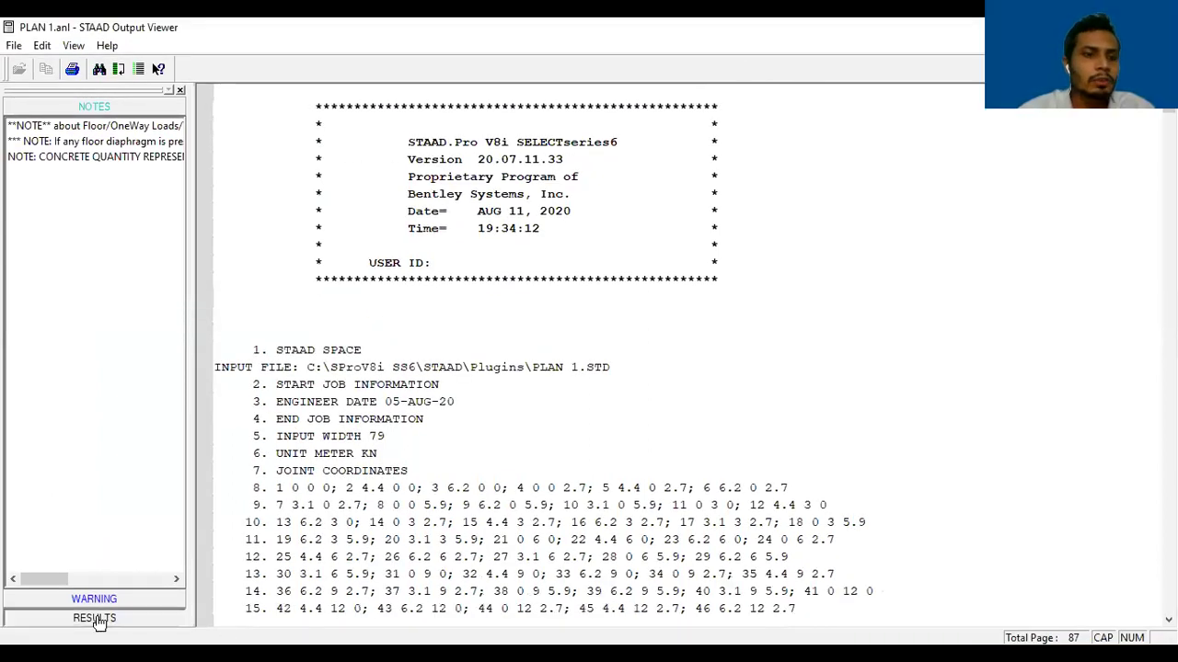
left_click(94, 618)
left_click(81, 164)
scroll(500, 452, "down", 4)
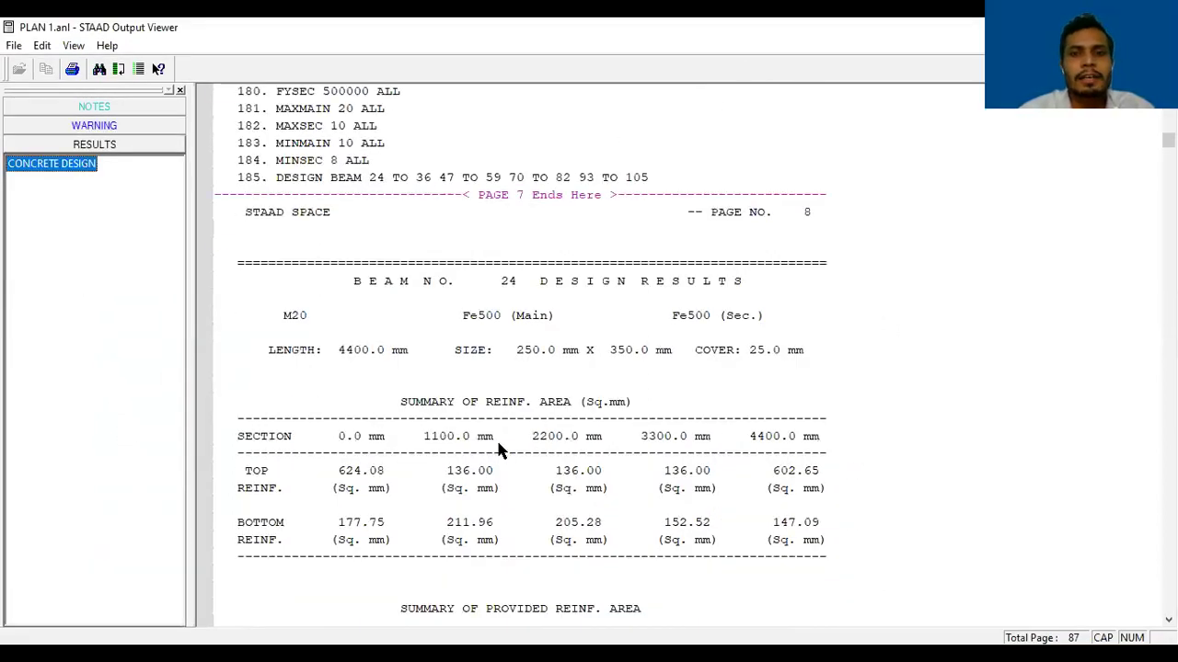
scroll(643, 414, "down", 4)
scroll(702, 408, "down", 7)
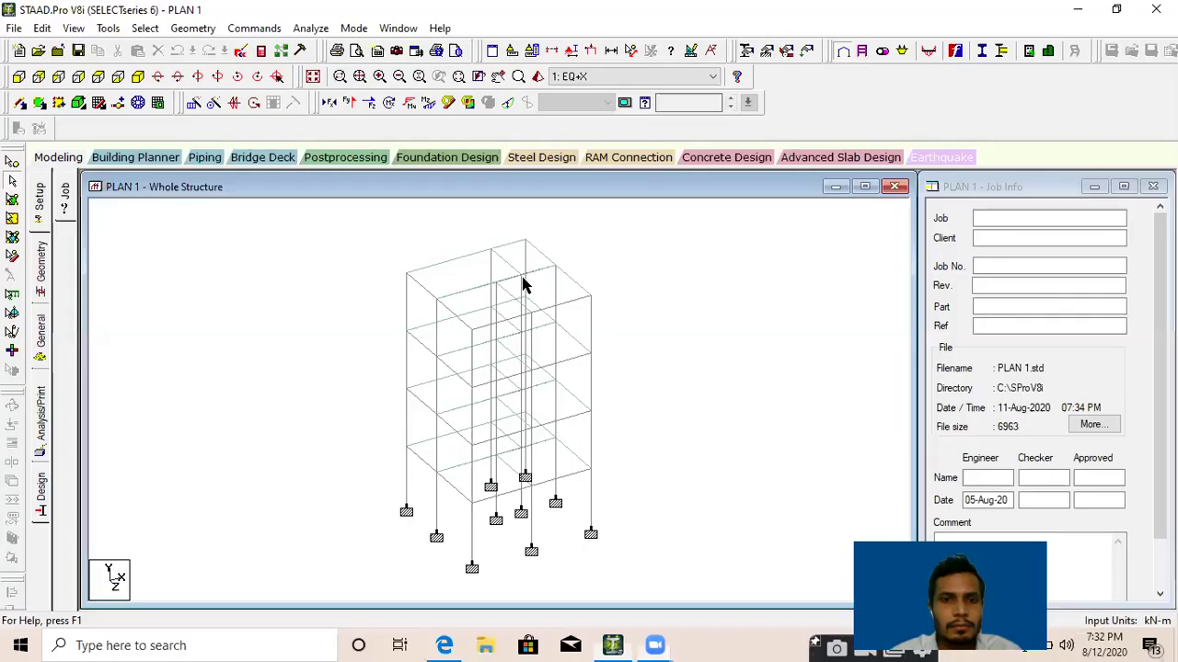
- Select the two adjoining rear roof beams together, inspect each one individually, and clear the selection
left_click(497, 254)
left_click(509, 245, "ctrl")
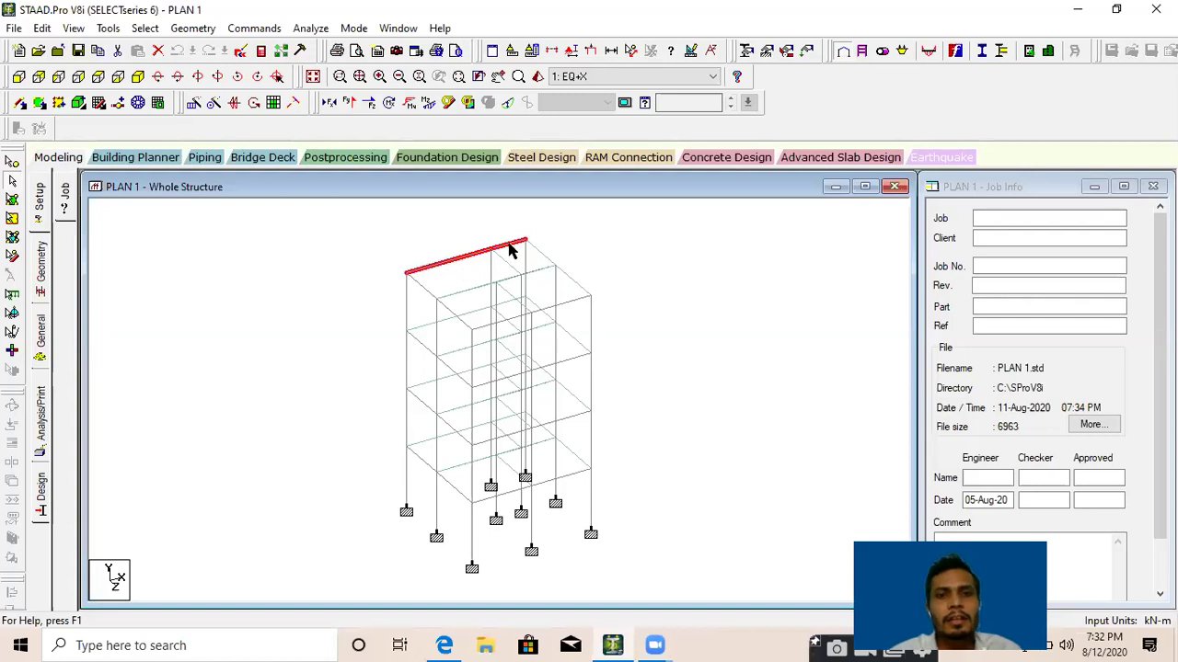
left_click(446, 244)
left_click(451, 265)
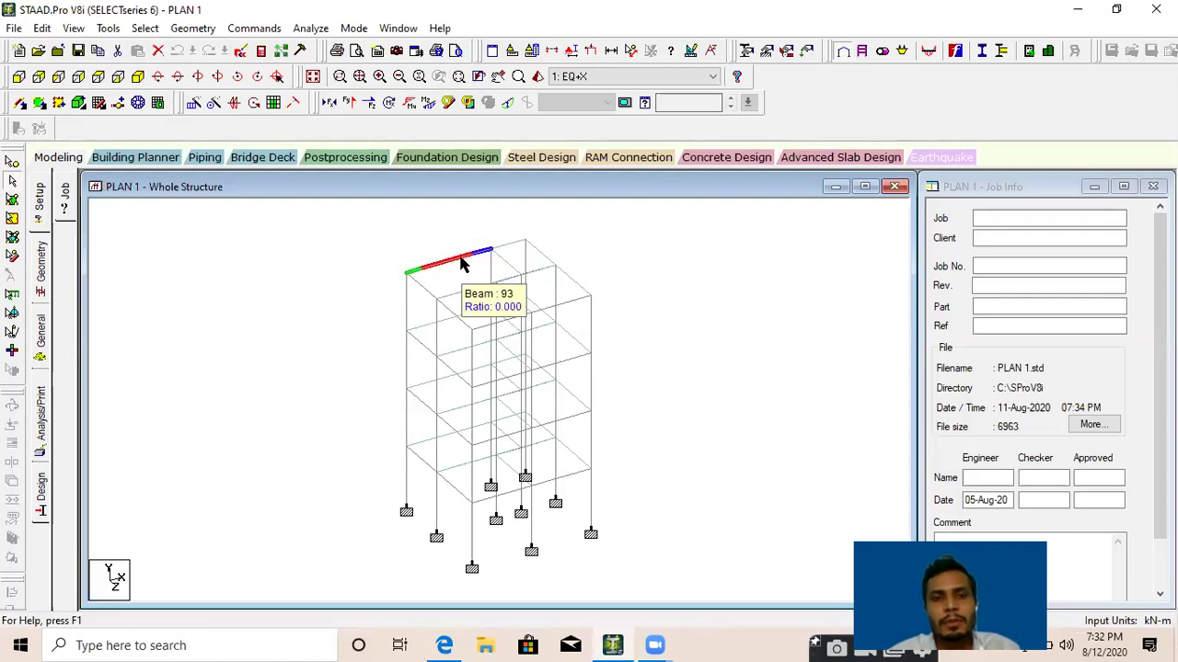
left_click(498, 250)
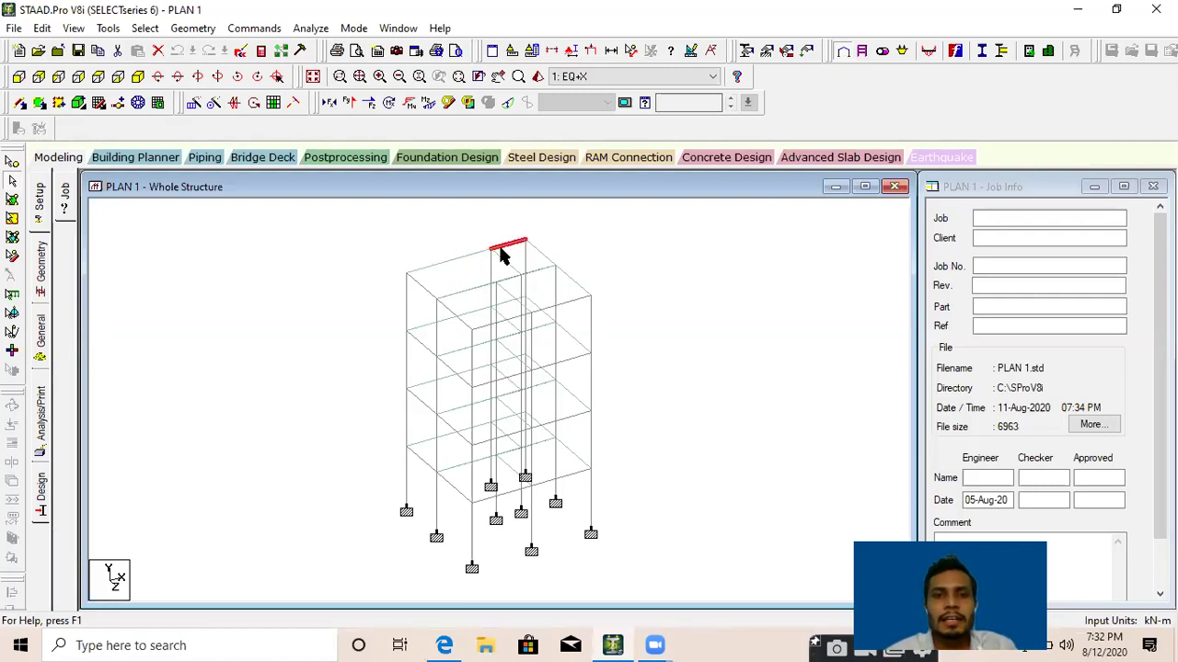
left_click(629, 244)
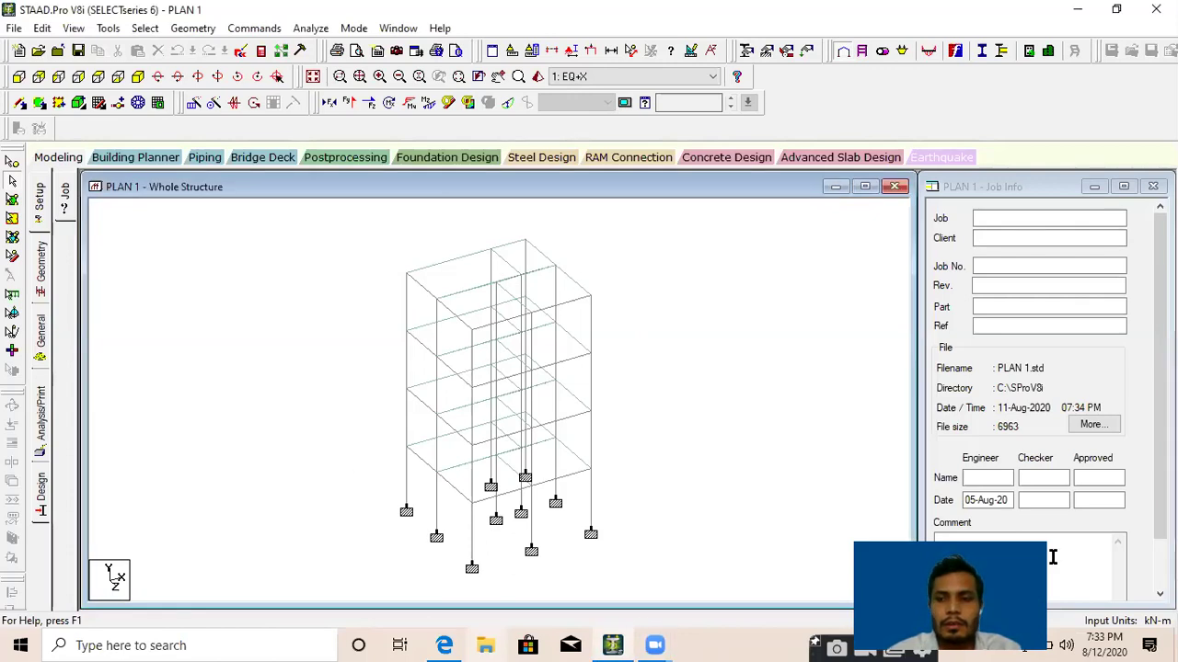
- Include all available load cases for all supports in the foundation design options and run STAAD.foundation
left_click(448, 158)
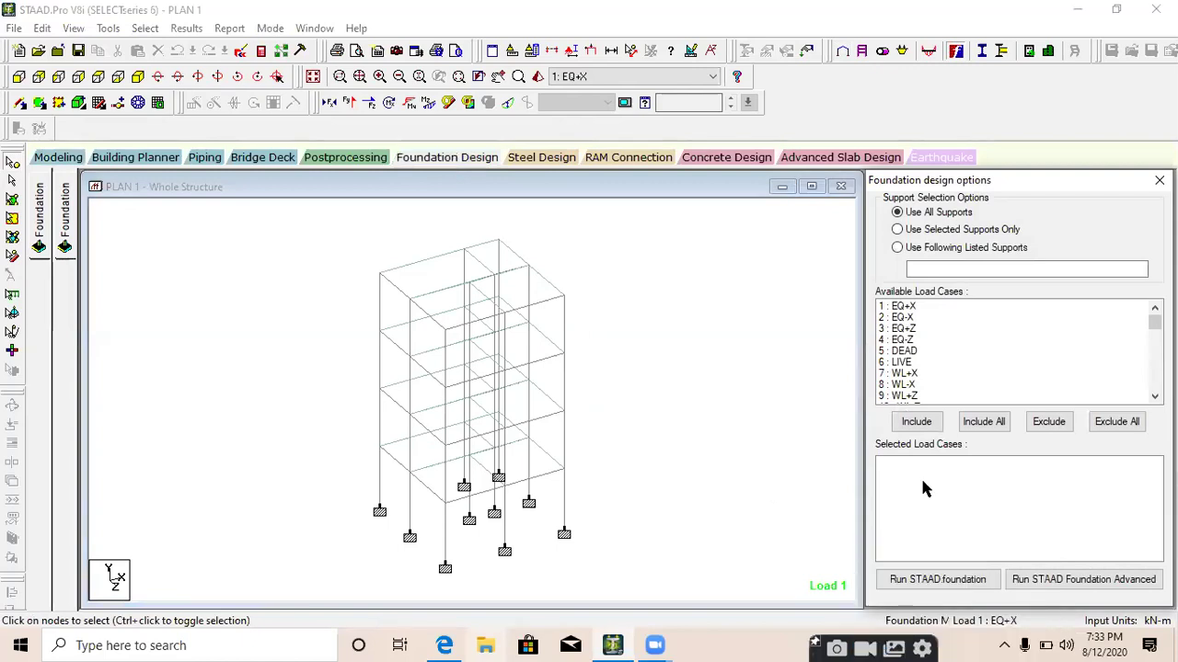
scroll(966, 349, "down", 14)
scroll(982, 386, "up", 14)
left_click(977, 423)
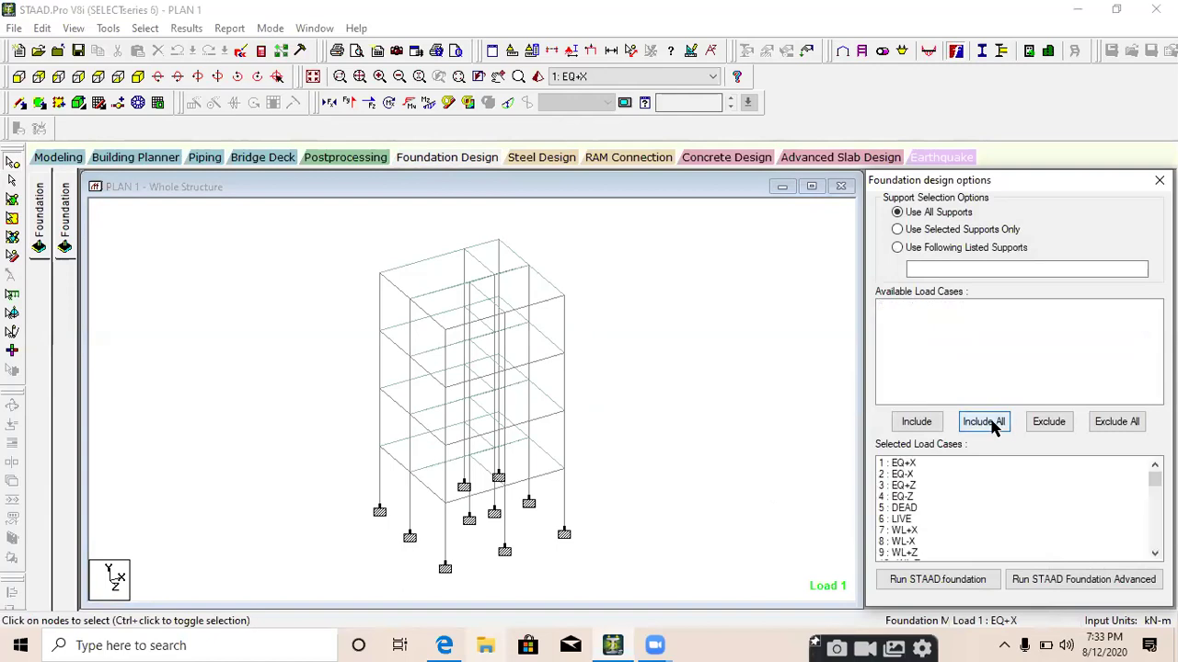
scroll(925, 520, "down", 8)
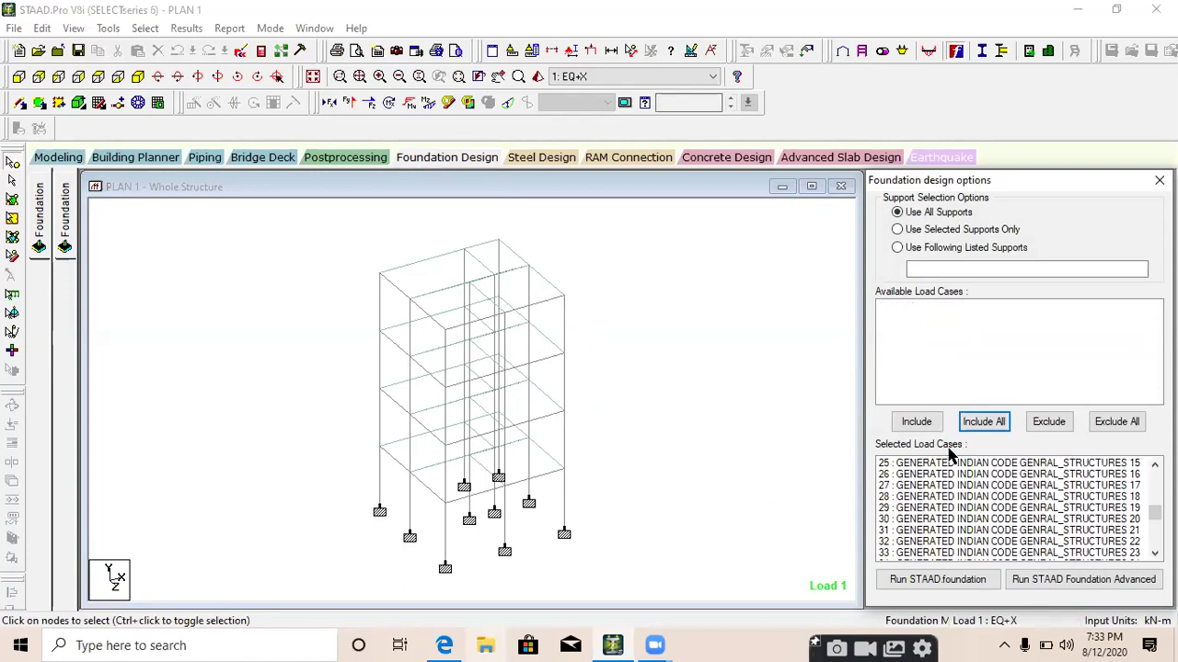
left_click(954, 581)
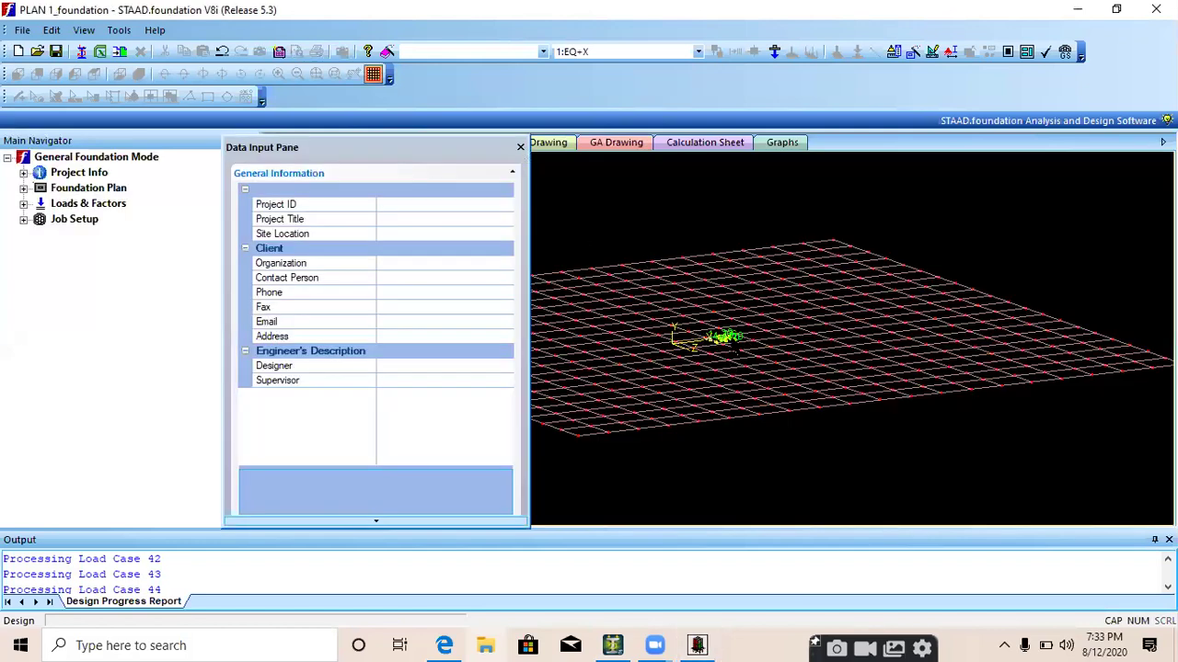
- Start a new foundation job named ISOLATED with the Isolated job type
left_click(736, 349)
scroll(715, 359, "up", 12)
middle_click_drag(711, 380, 806, 348)
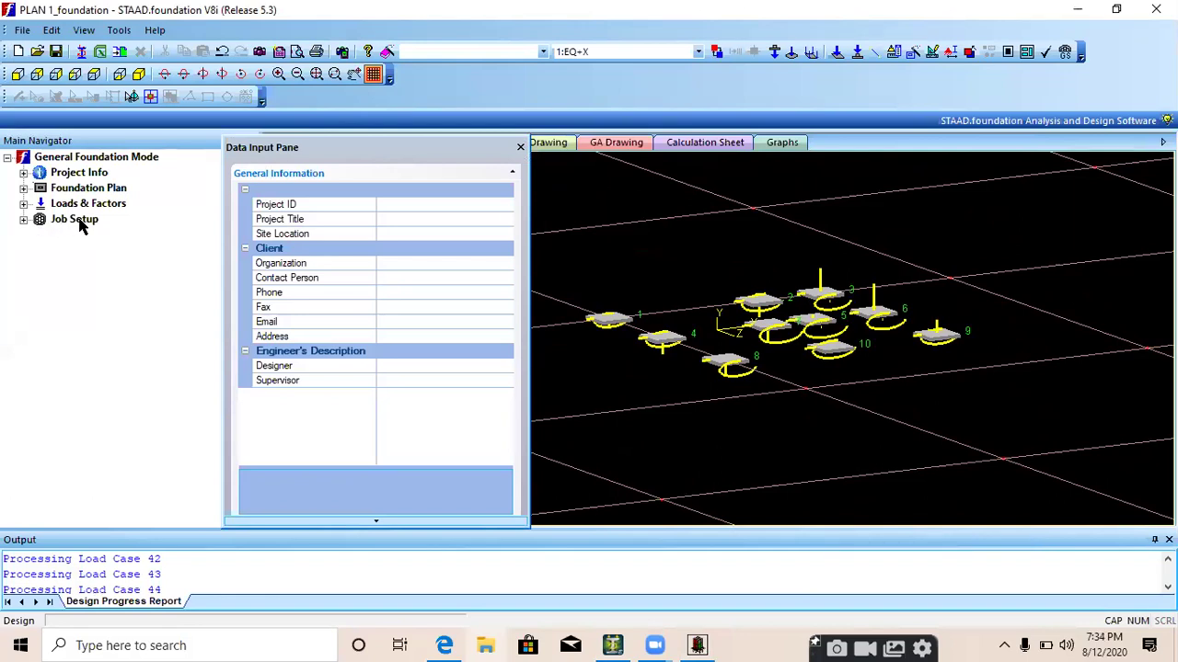
left_click(23, 219)
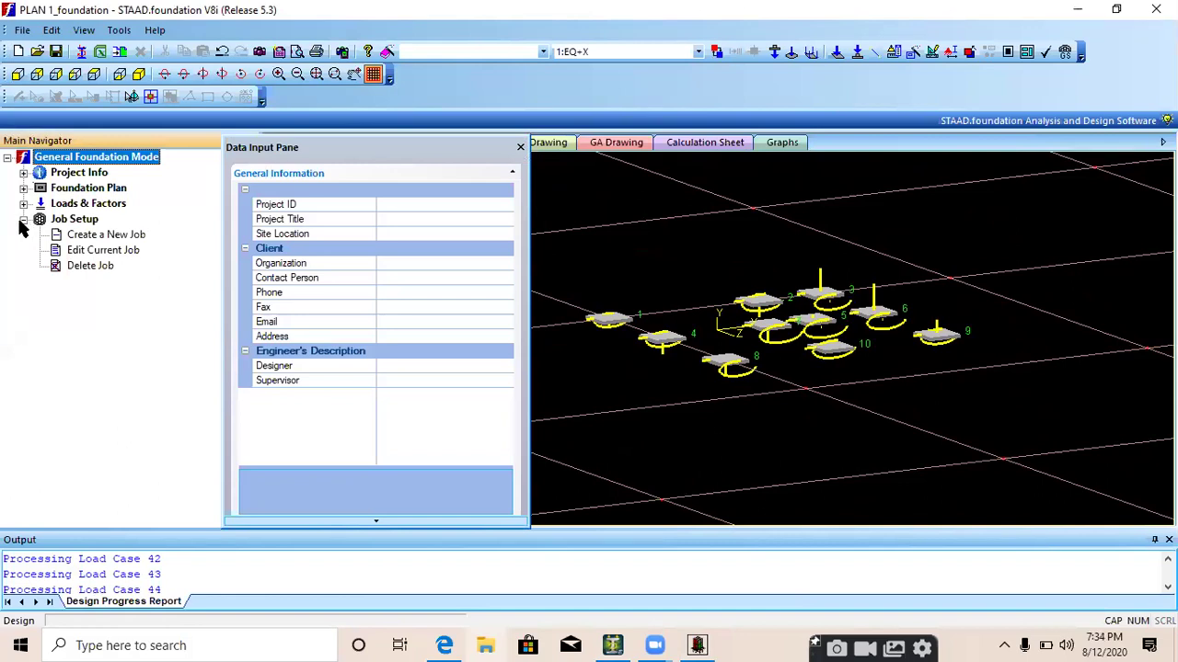
left_click(101, 237)
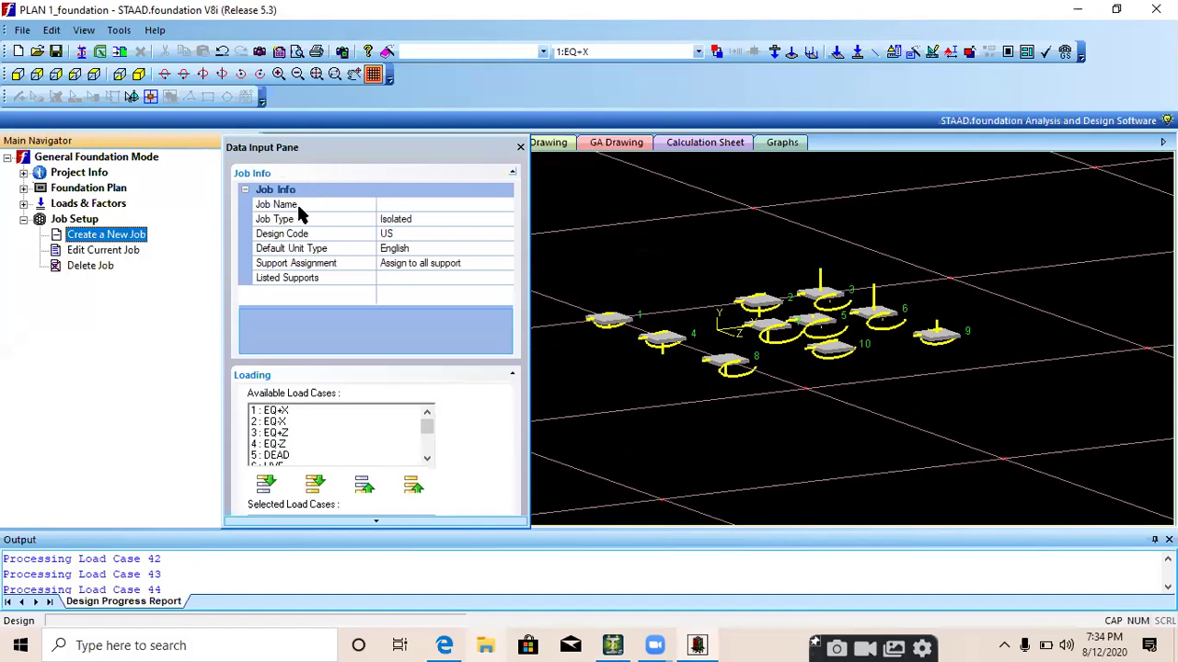
left_click(402, 205)
type("IS")
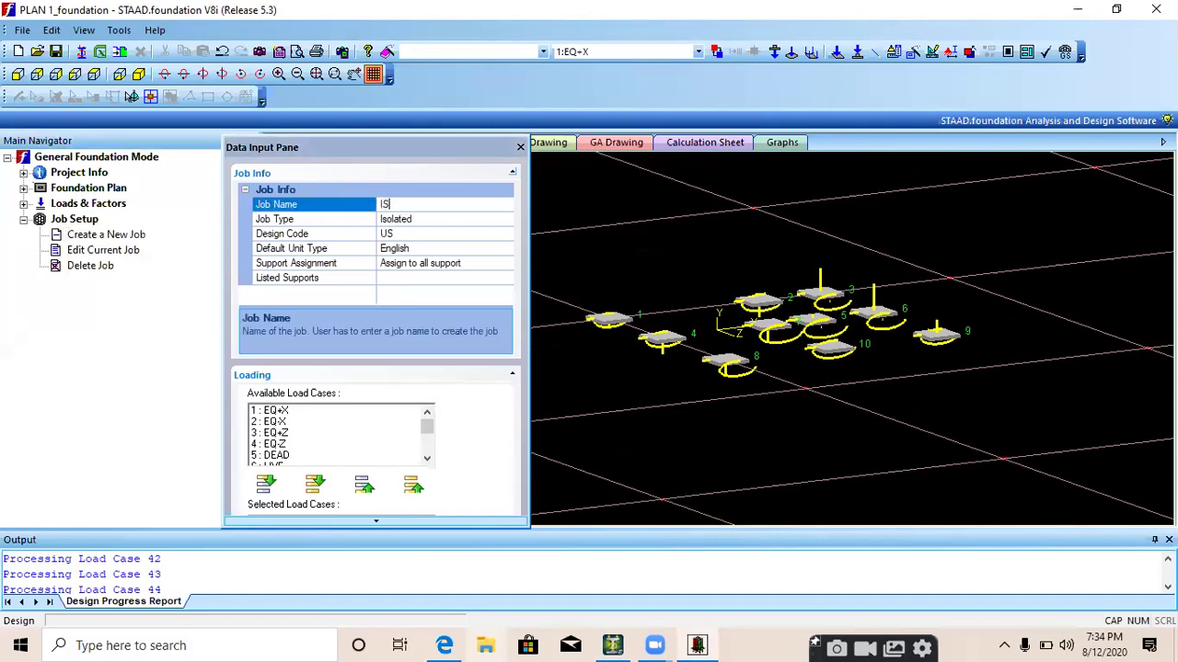
type("OLATED")
left_click(503, 223)
left_click(507, 220)
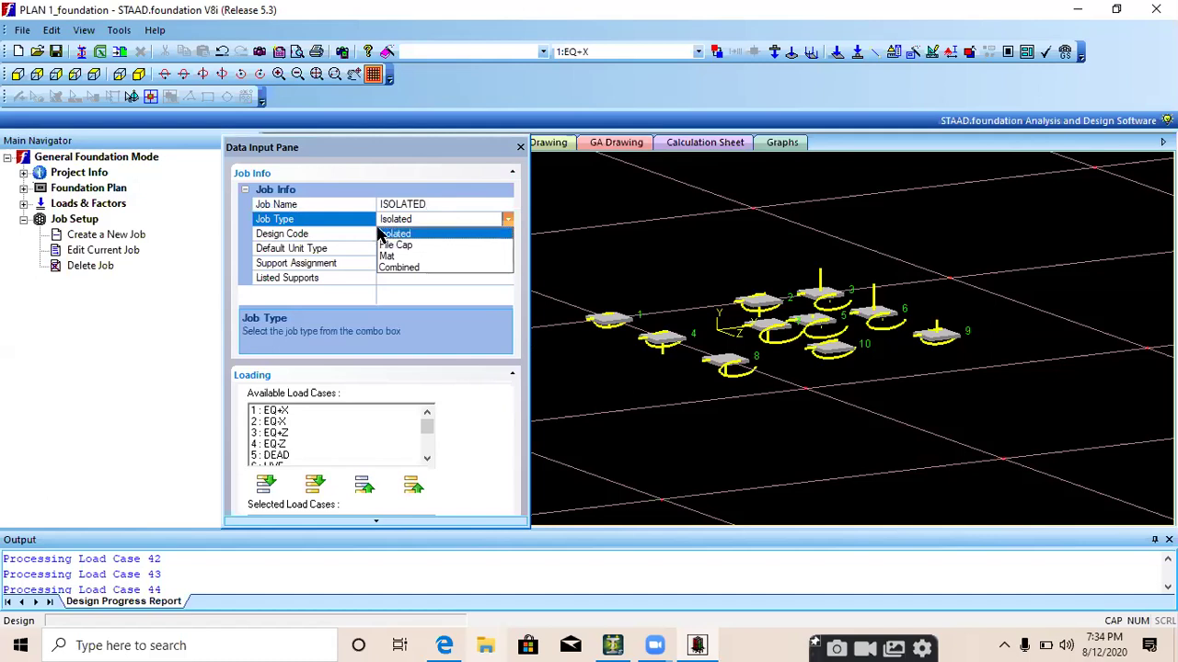
left_click(412, 233)
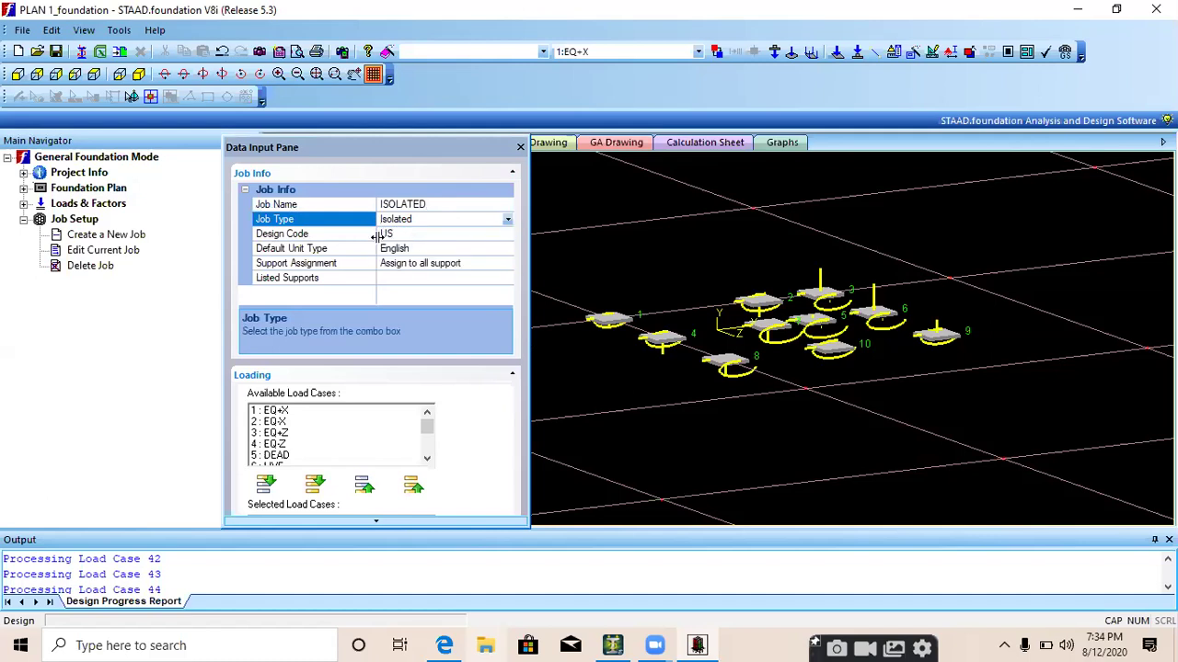
- Set the job's design code to Indian and its default unit type to SI
left_click(505, 235)
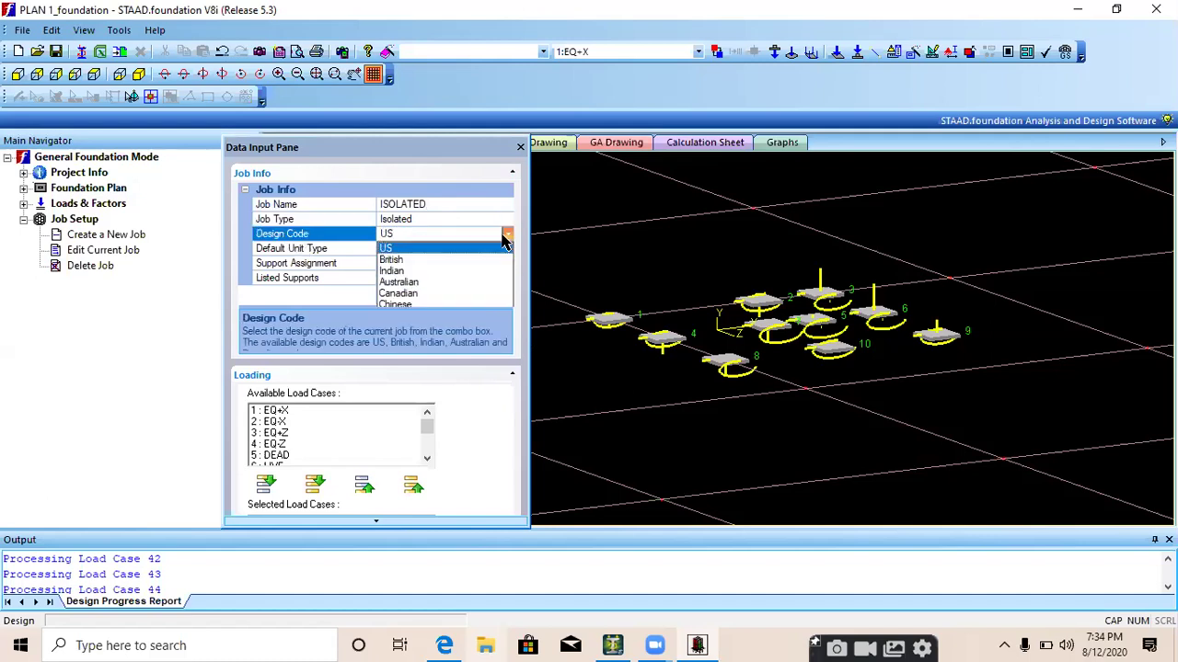
left_click(409, 272)
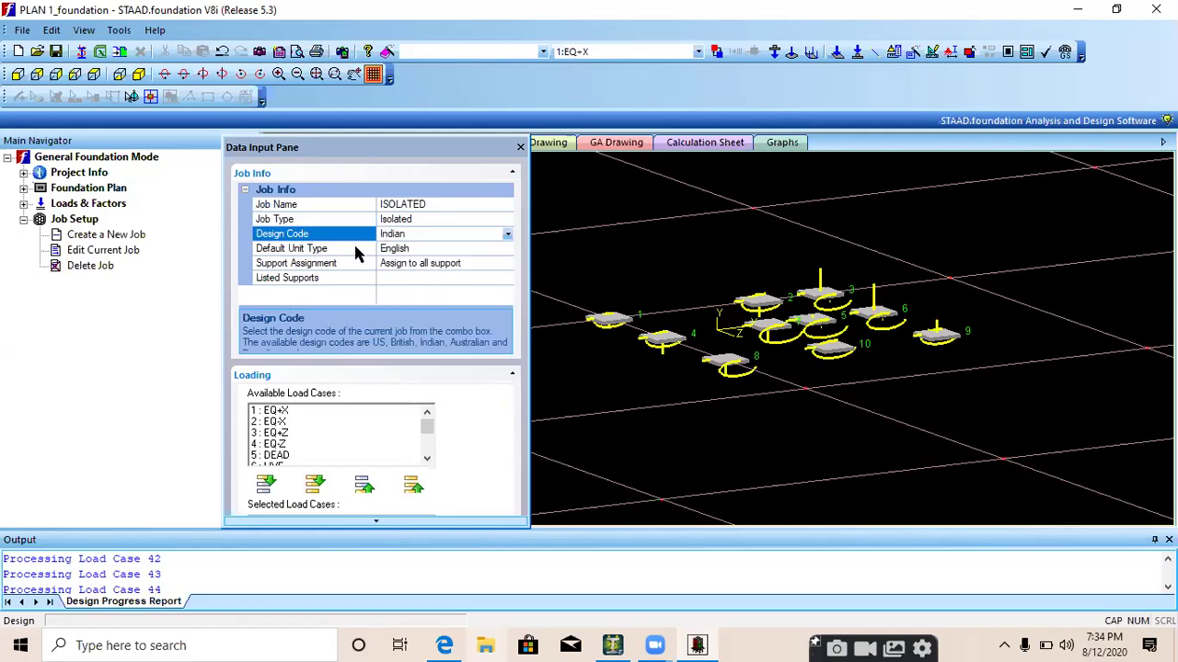
left_click(507, 249)
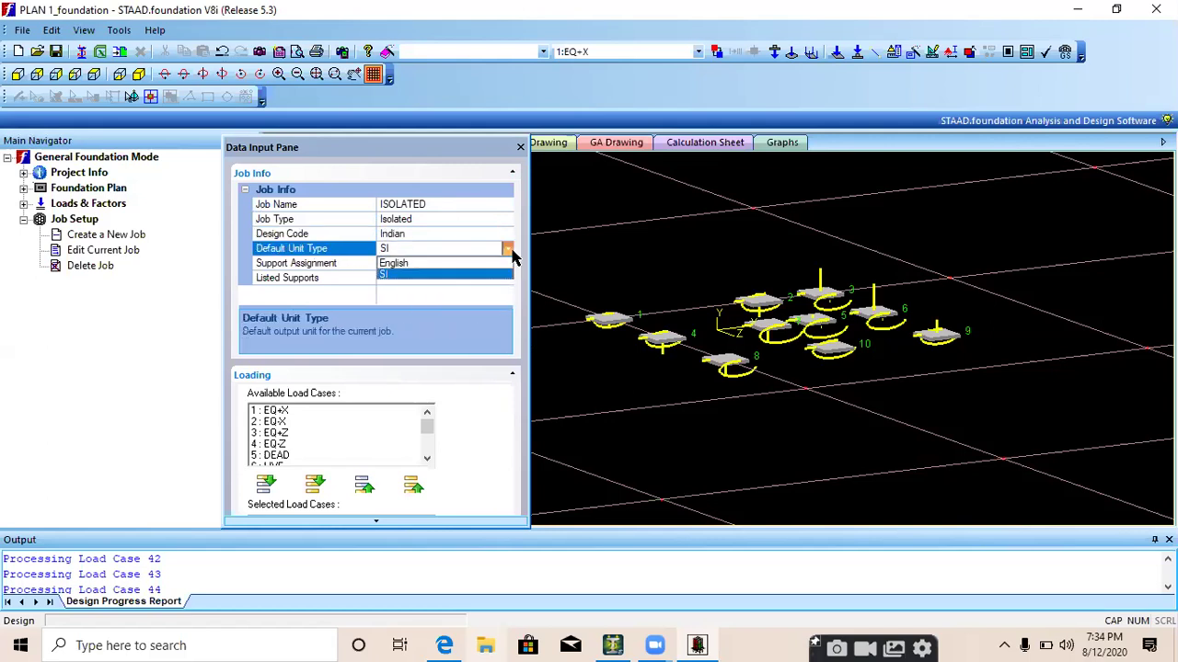
left_click(414, 275)
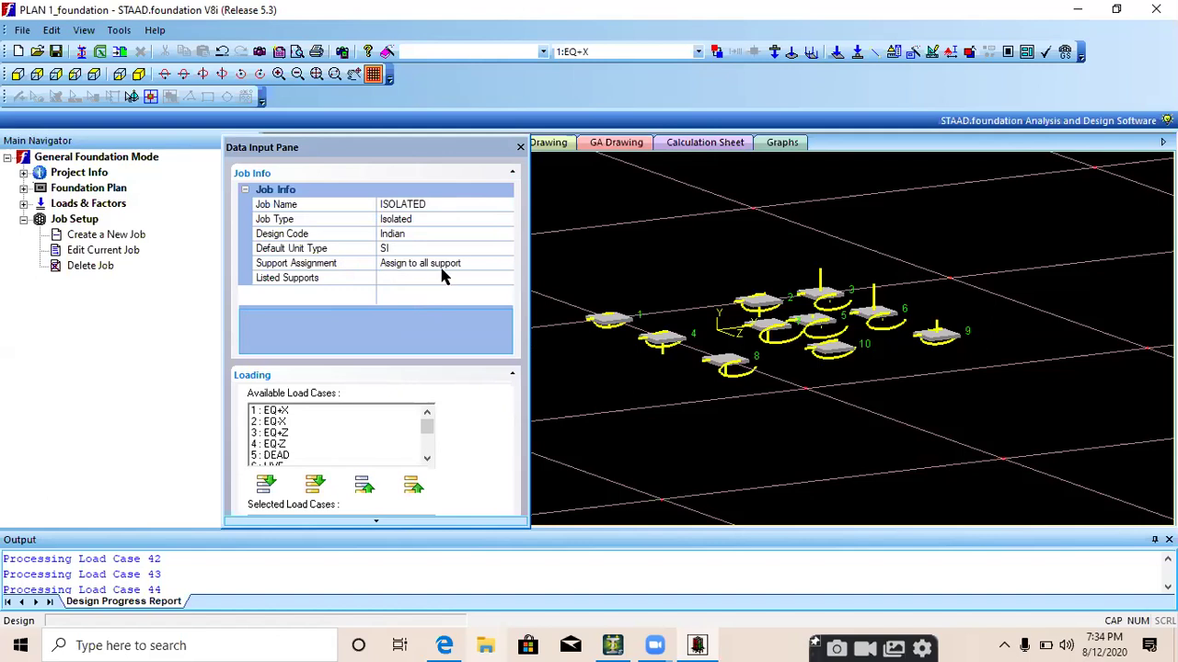
- Add the generated Indian code load cases 11 to 51 to the job's selected load cases, excluding cases 1 to 10
scroll(387, 424, "down", 2)
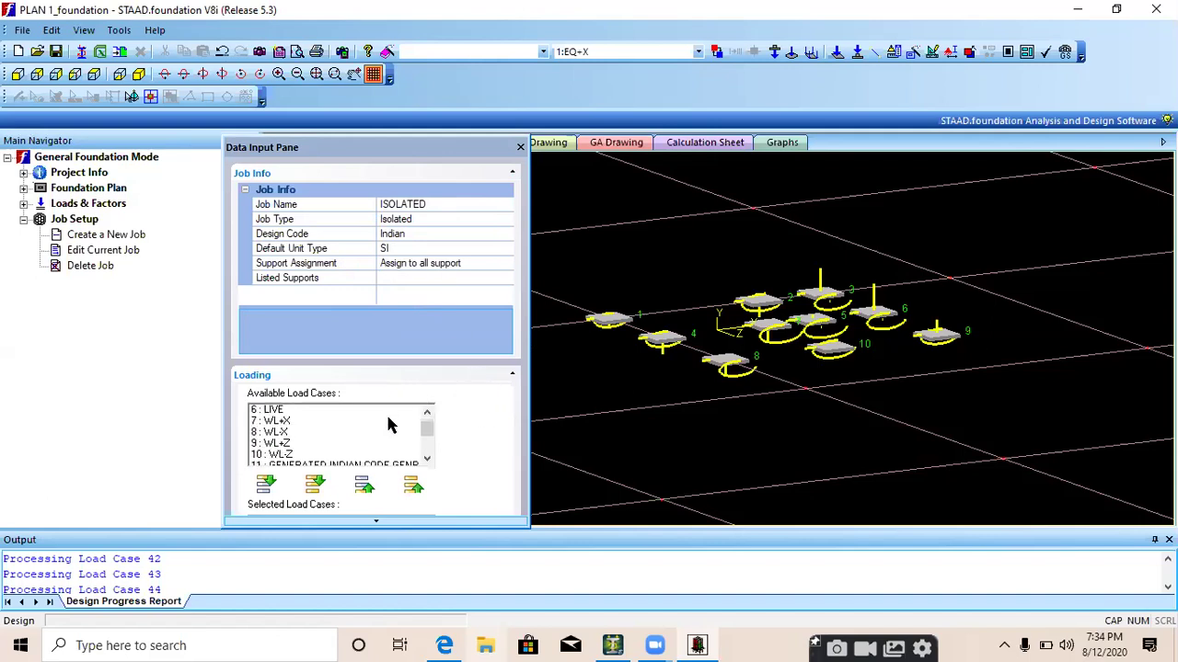
scroll(300, 426, "up", 2)
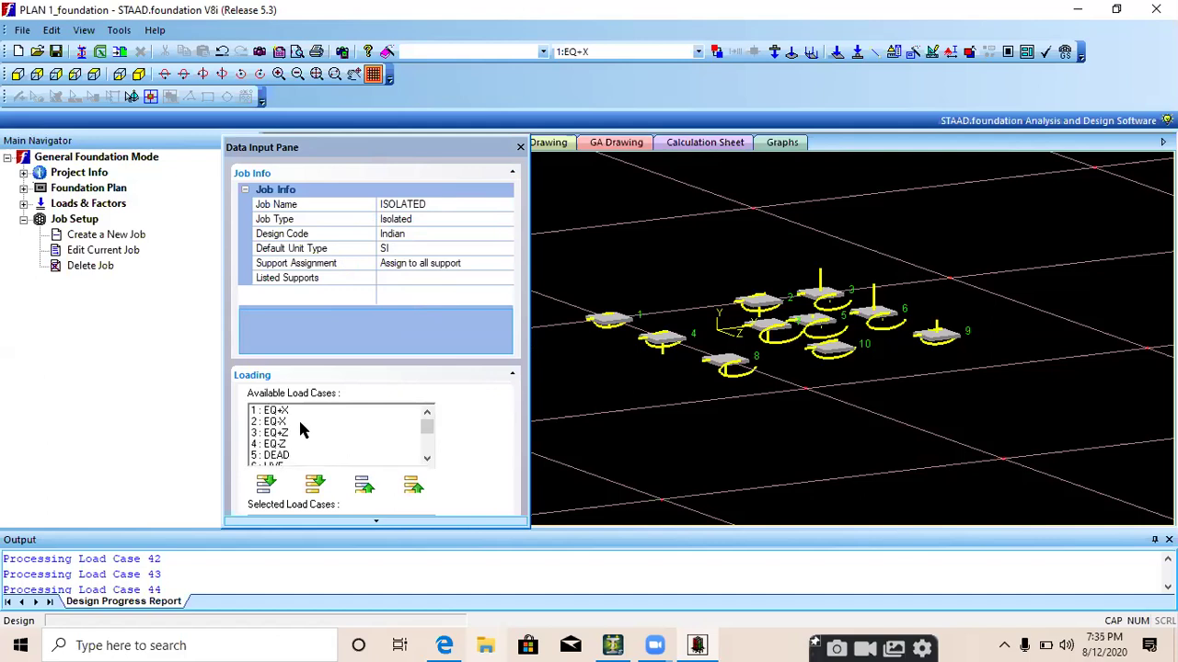
scroll(300, 424, "down", 7)
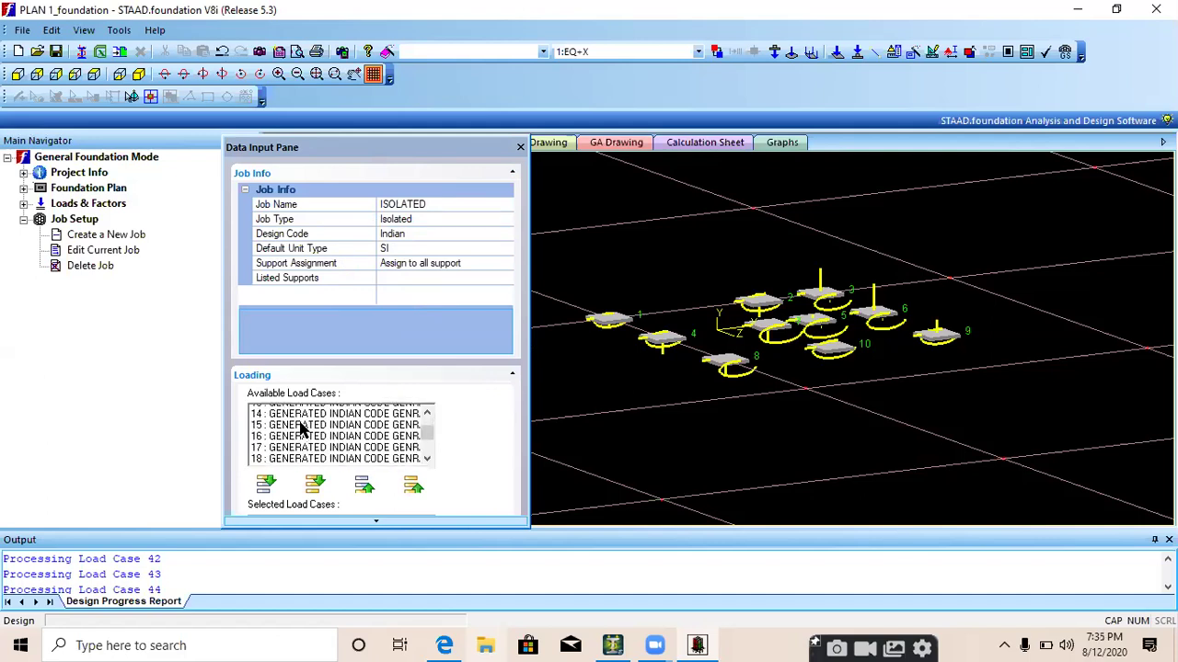
scroll(299, 428, "down", 8)
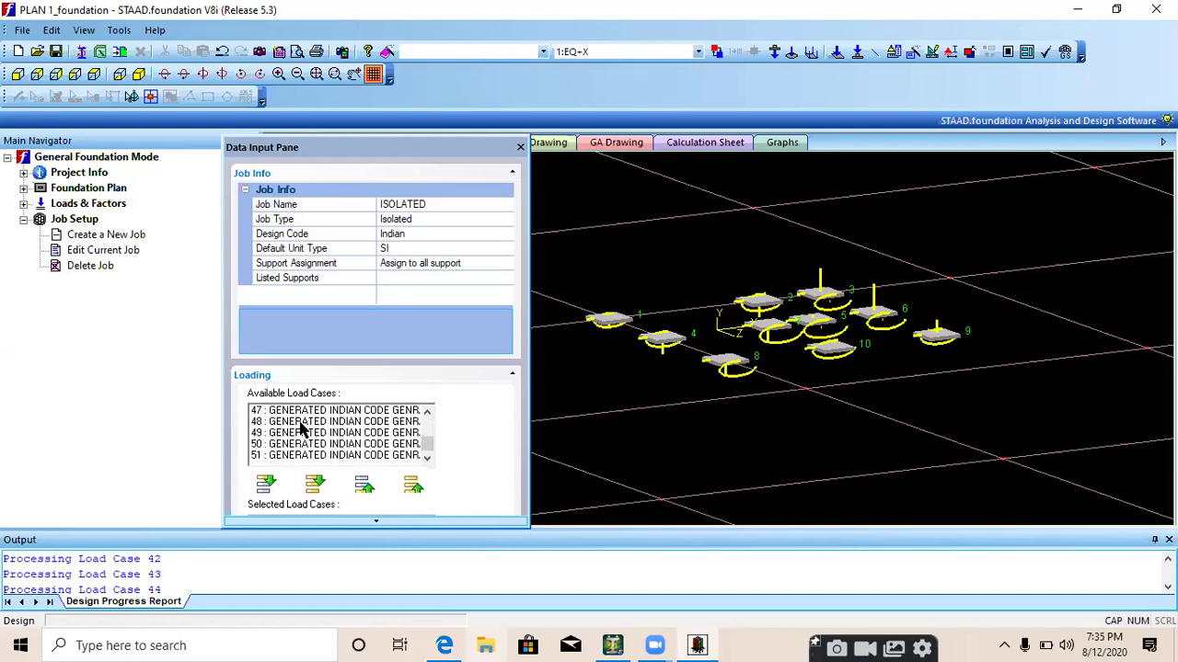
left_click_drag(315, 460, 308, 431)
left_click(305, 423)
left_click(306, 412)
scroll(306, 417, "up", 3)
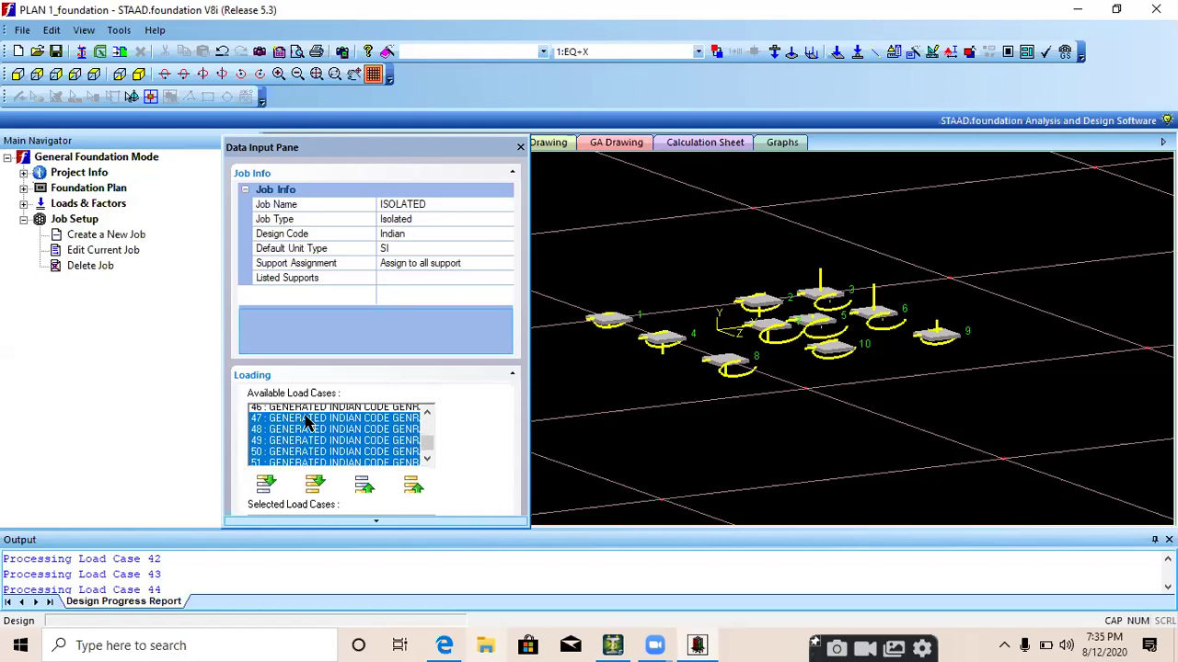
scroll(314, 451, "down", 2)
left_click(317, 434)
left_click(315, 421)
left_click(316, 411)
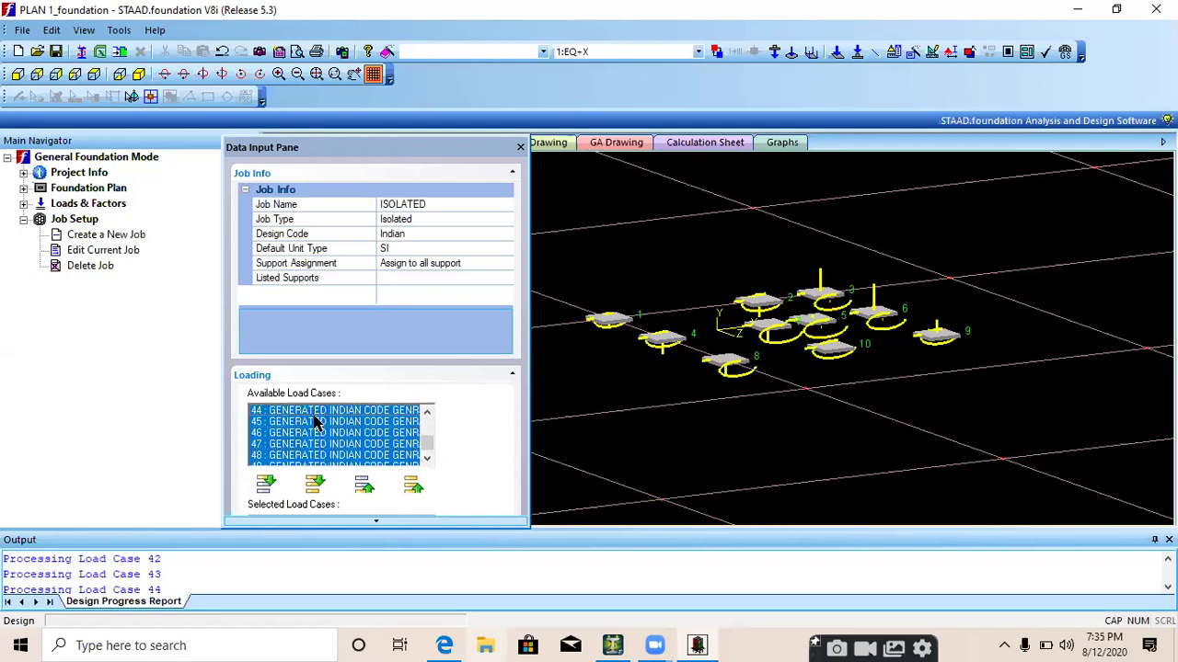
scroll(318, 433, "up", 1)
left_click(320, 432)
left_click(318, 421)
left_click(319, 410)
scroll(317, 421, "up", 1)
left_click(322, 432)
left_click(317, 422)
scroll(328, 454, "down", 1)
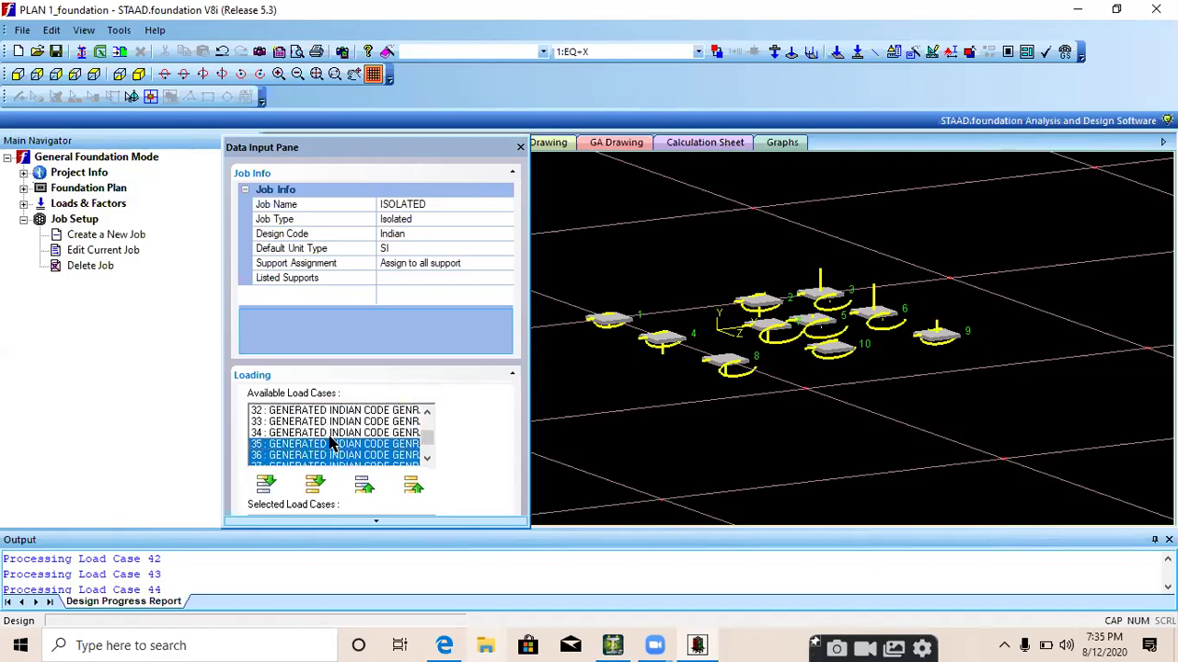
scroll(333, 421, "up", 1)
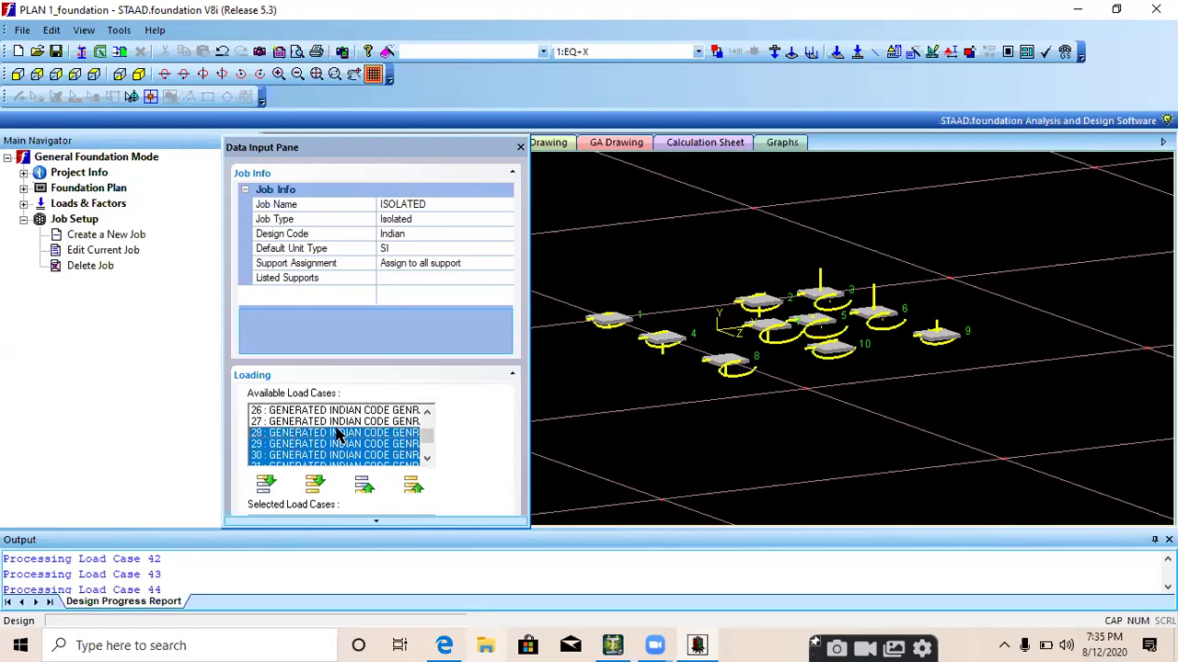
scroll(336, 421, "up", 1)
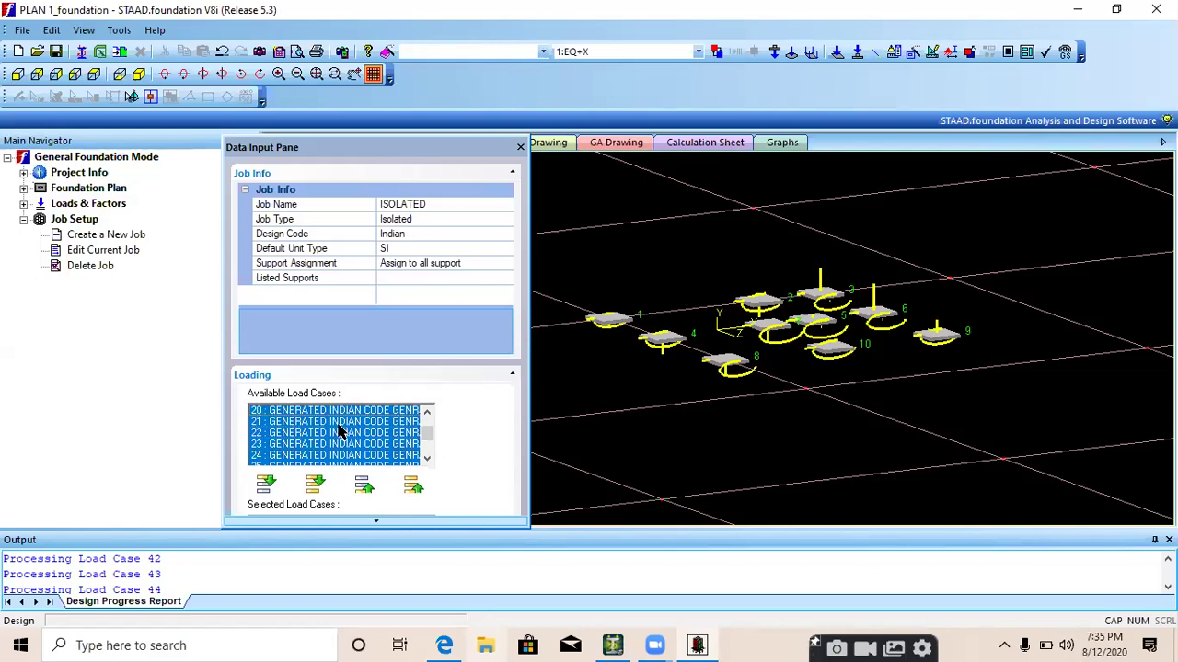
scroll(338, 431, "up", 1)
left_click(342, 433, "ctrl")
left_click(339, 422, "ctrl")
left_click(337, 411, "ctrl")
scroll(337, 410, "up", 1)
left_click(342, 432, "ctrl")
left_click(339, 422, "ctrl")
left_click(338, 411, "ctrl")
scroll(339, 424, "up", 1)
left_click(343, 432, "ctrl")
left_click(341, 421, "ctrl")
left_click(340, 410, "ctrl")
scroll(344, 432, "up", 2)
scroll(345, 438, "down", 5)
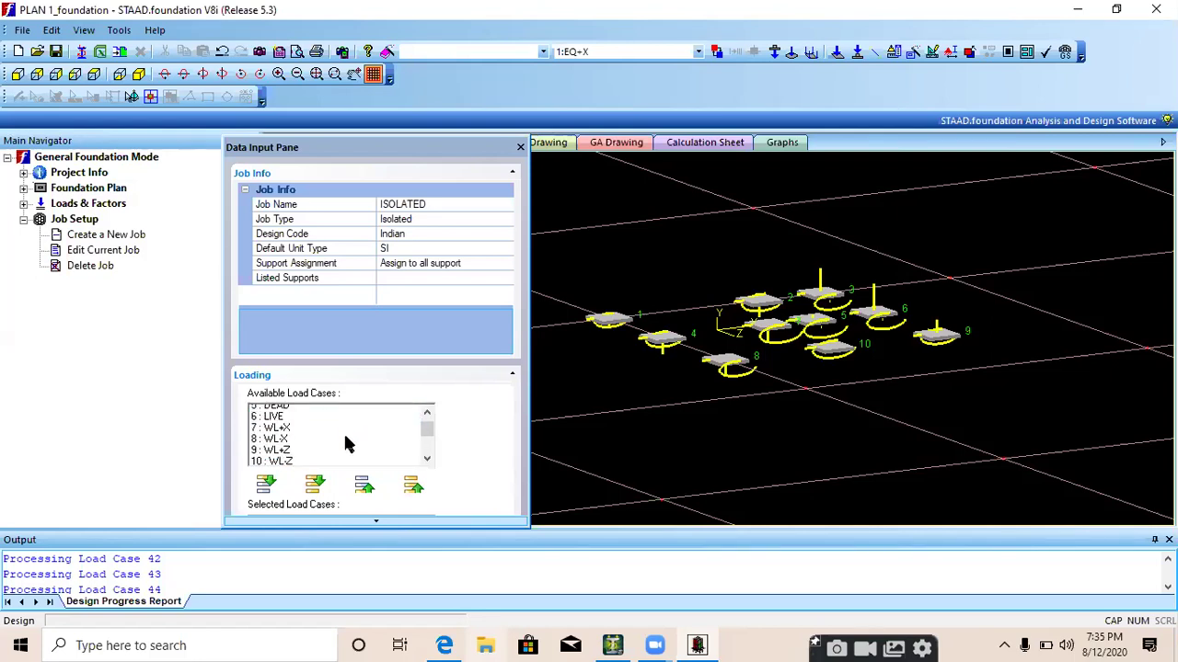
scroll(348, 444, "down", 7)
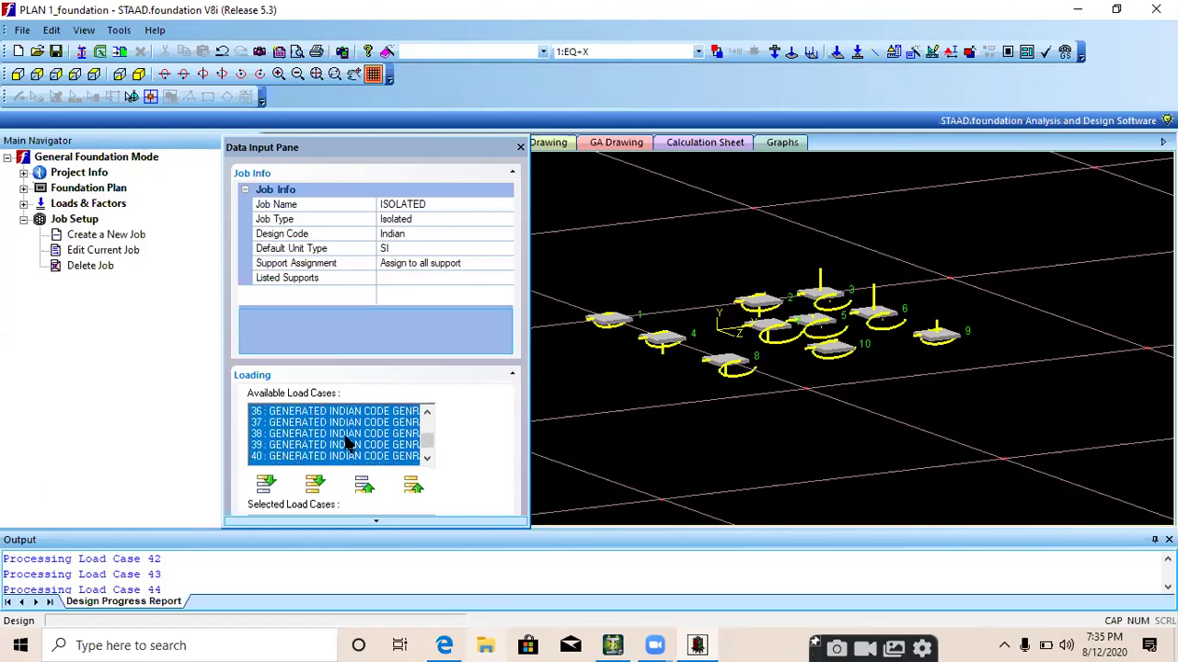
left_click(264, 487)
mouse_move(426, 447)
left_mouse_down()
mouse_move(426, 420)
mouse_move(426, 463)
left_mouse_up()
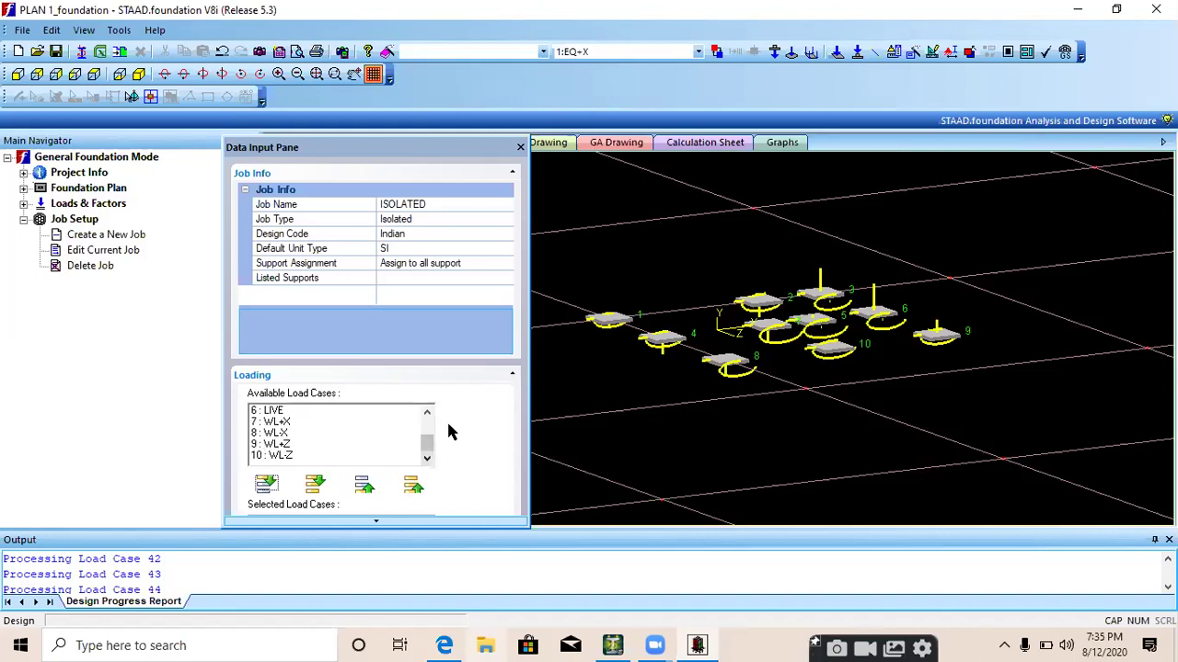
- Check the job's selected load cases and create the isolated footing job
scroll(447, 429, "down", 5)
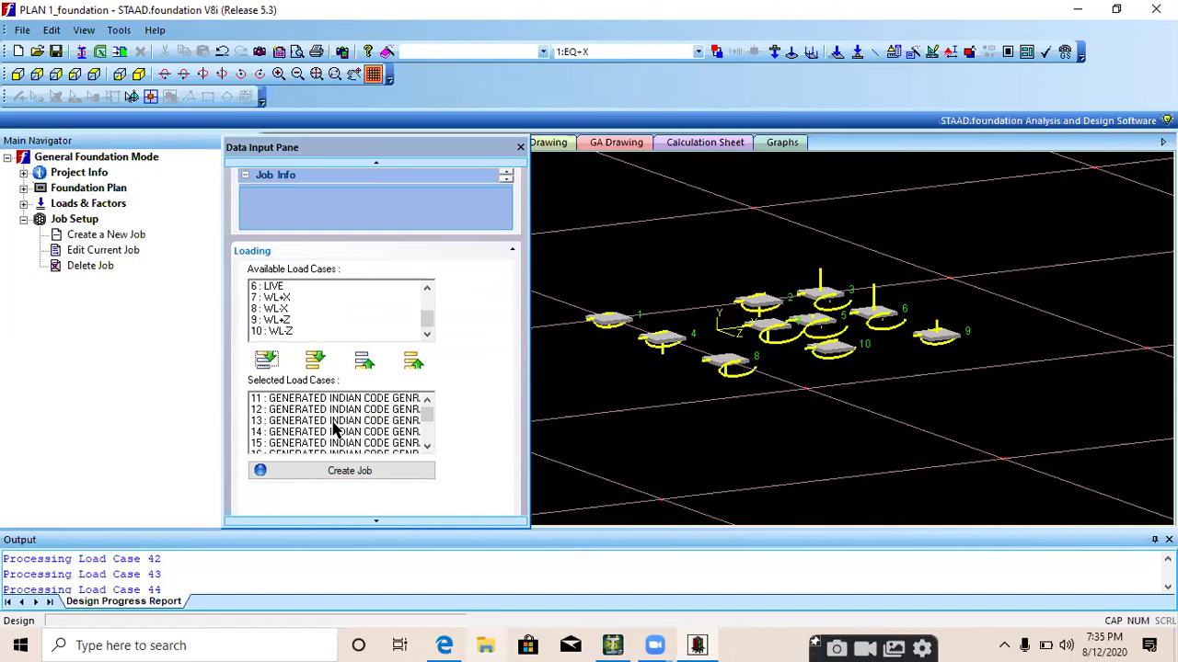
scroll(336, 427, "down", 12)
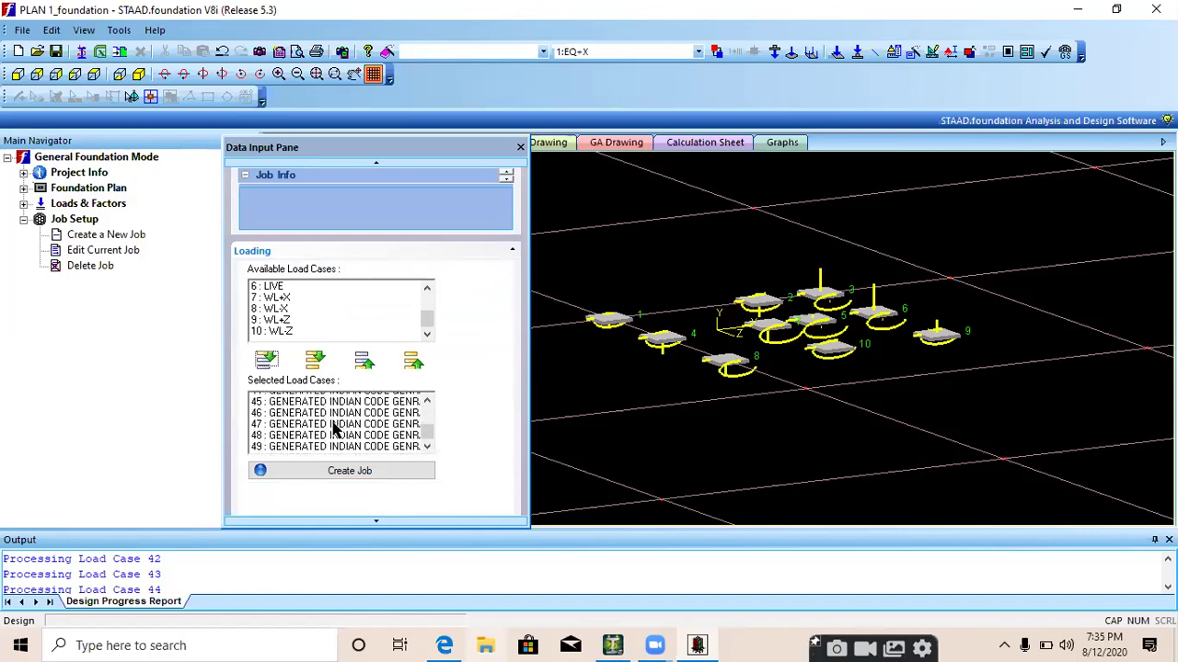
left_click(338, 472)
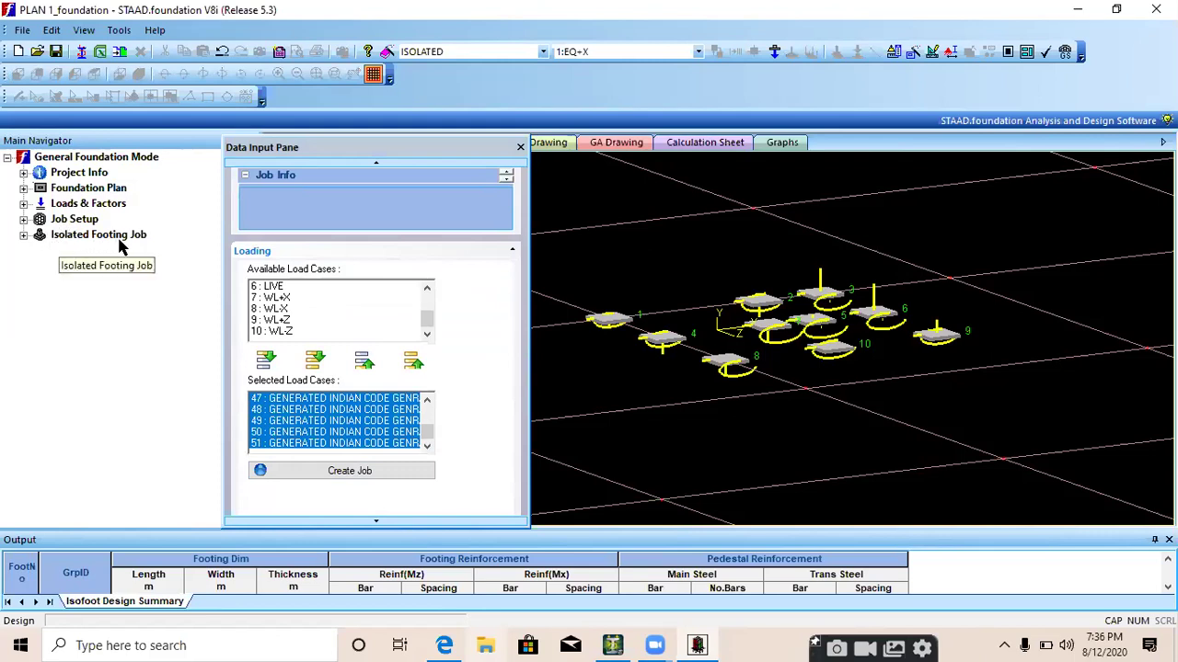
- Set the isolated footing's maximum bar spacing to 300 mm and the steel yield strength to 500 N/mm2, keeping 25 N/mm2 concrete
left_click(23, 236)
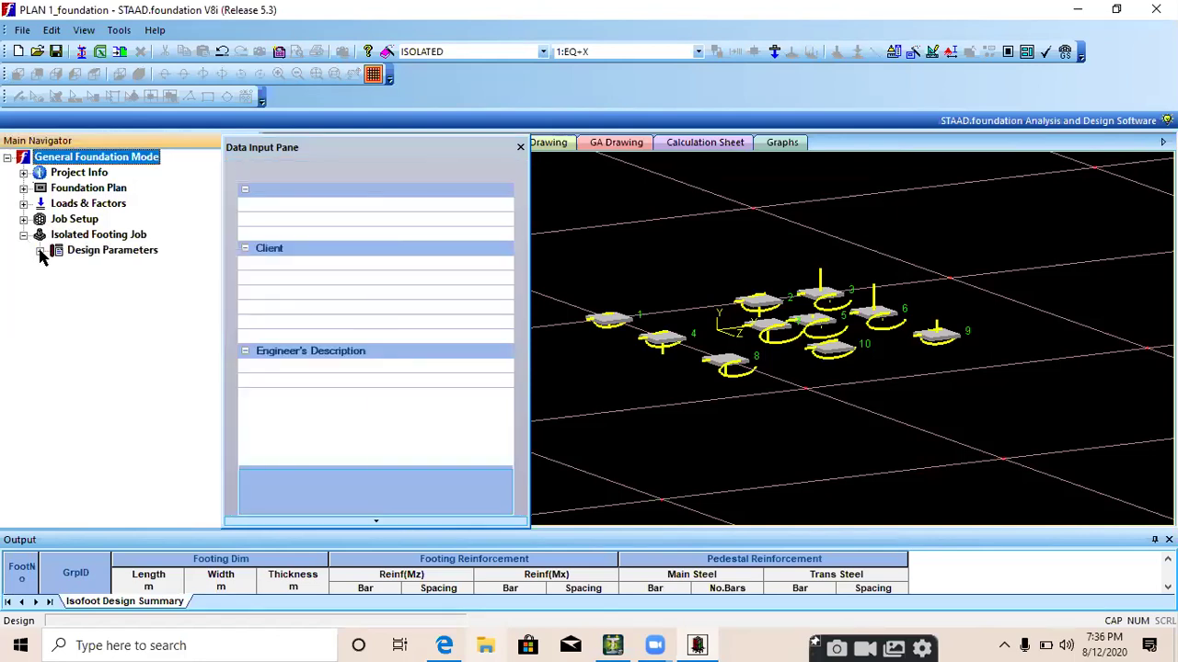
left_click(40, 252)
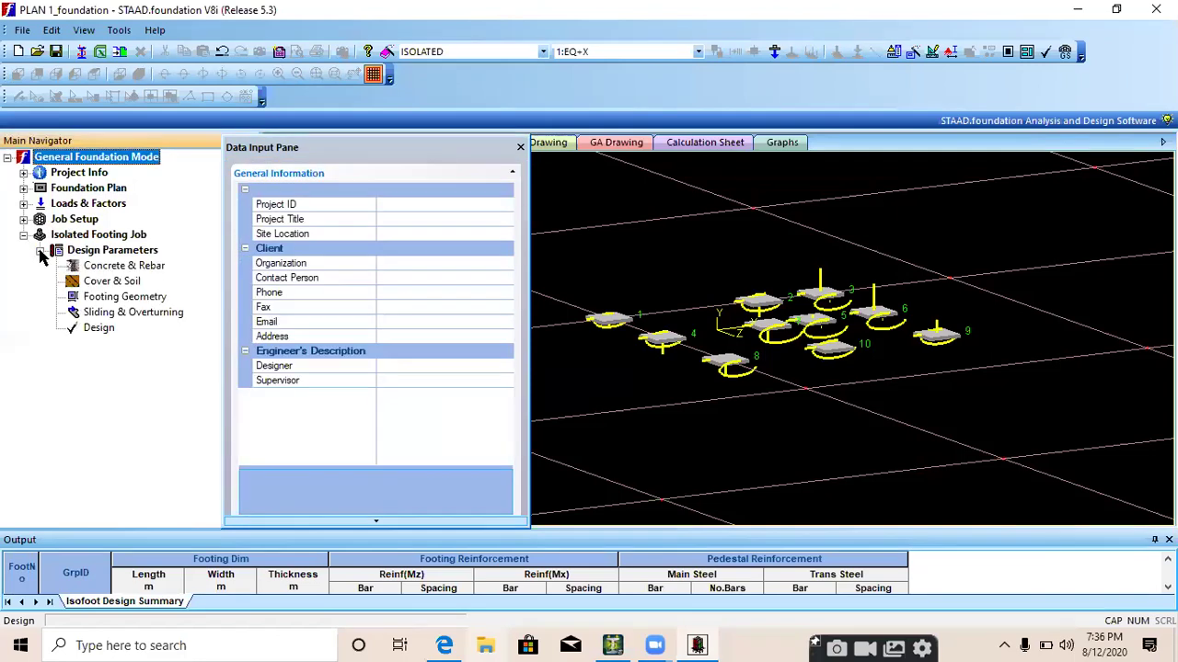
left_click(130, 268)
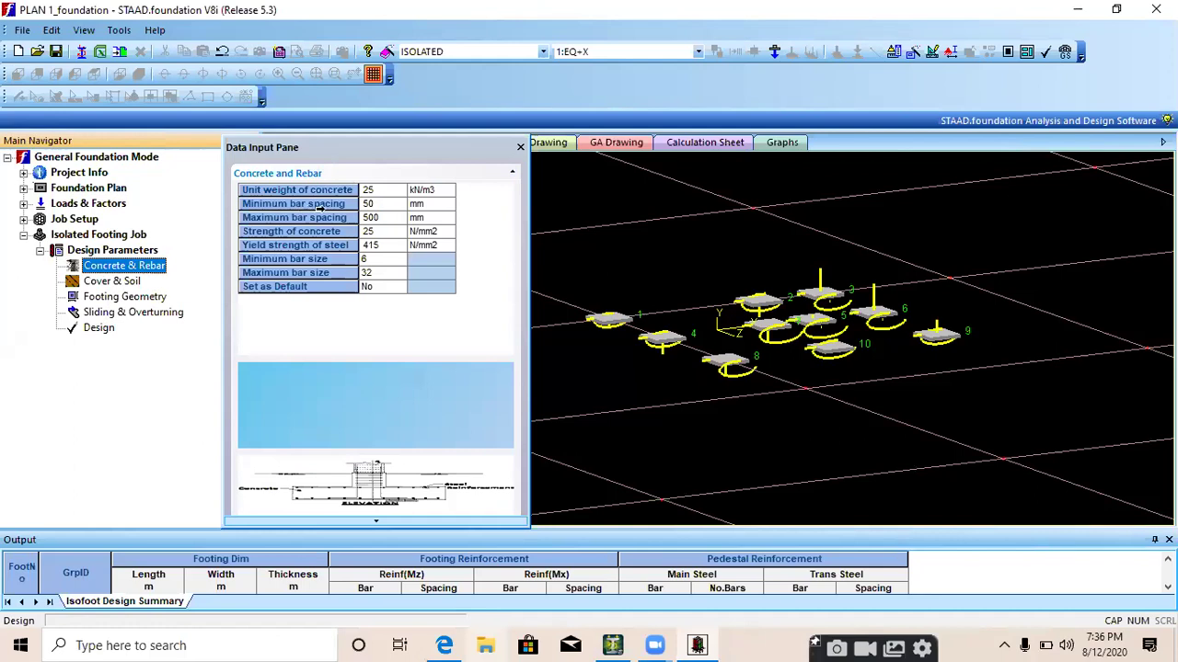
left_click(372, 219)
type("300")
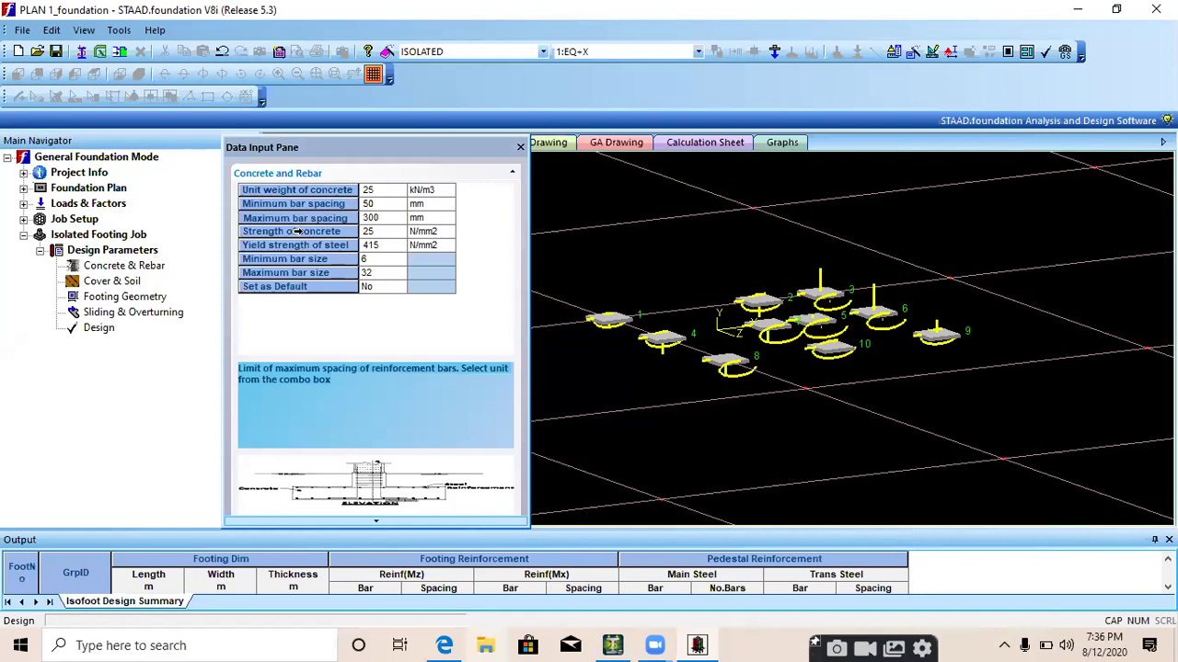
left_click(375, 231)
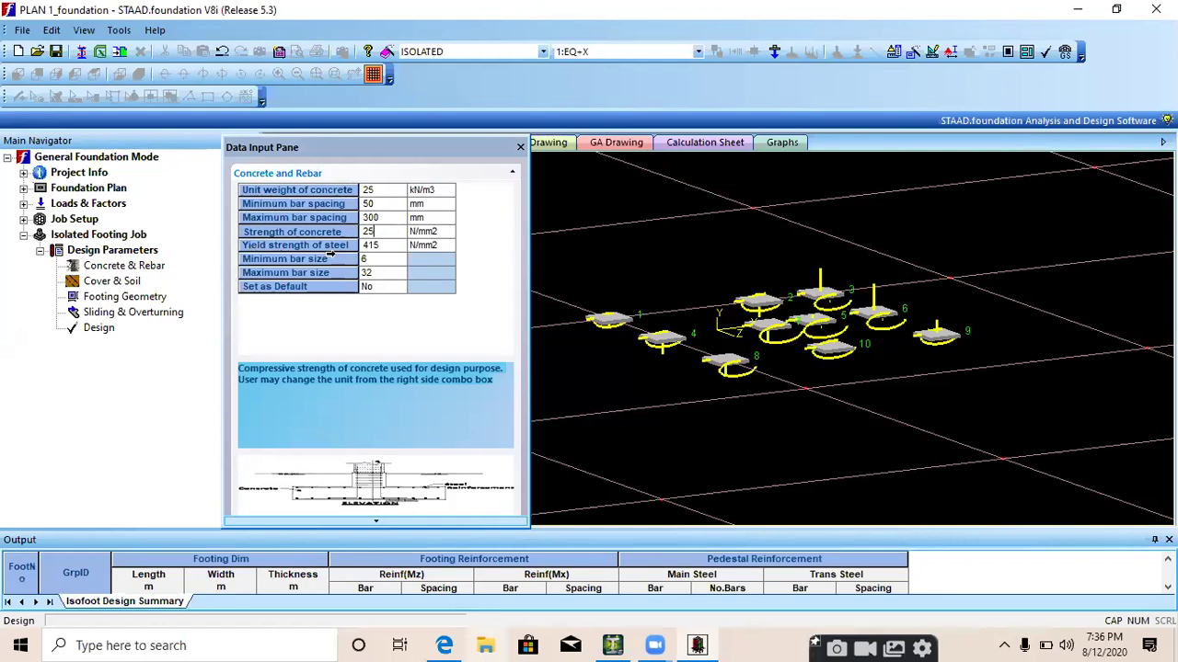
left_click(380, 246)
type("500")
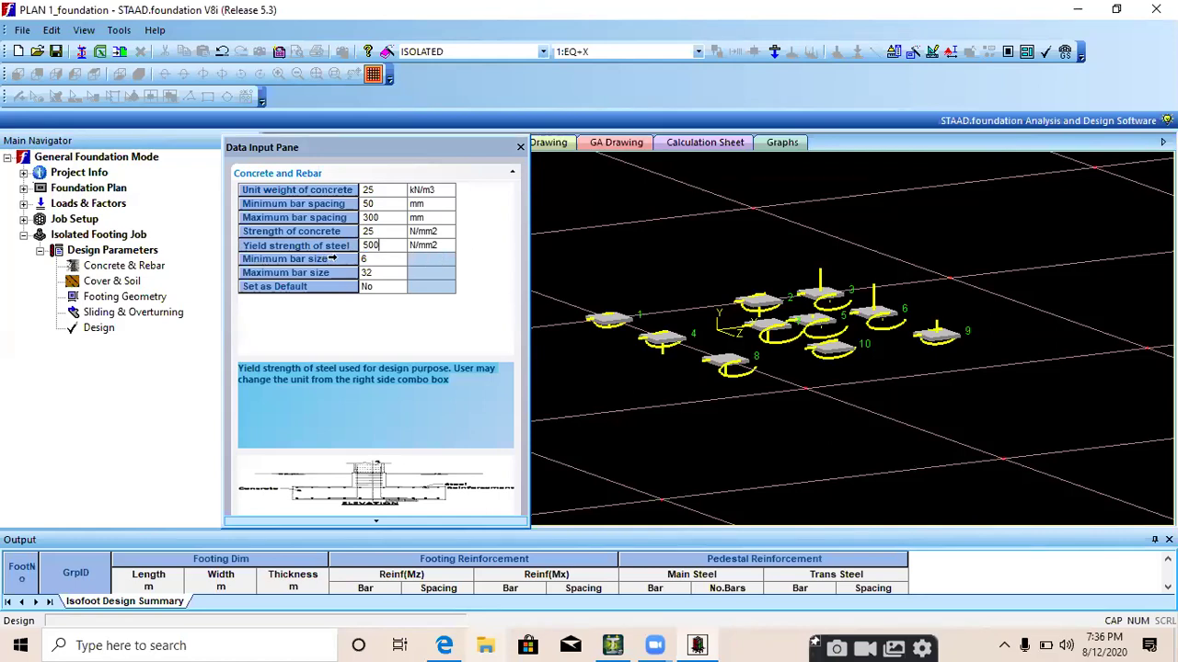
- Set the footing reinforcement's minimum bar size to 10 and its maximum bar size to 20
left_click(382, 260)
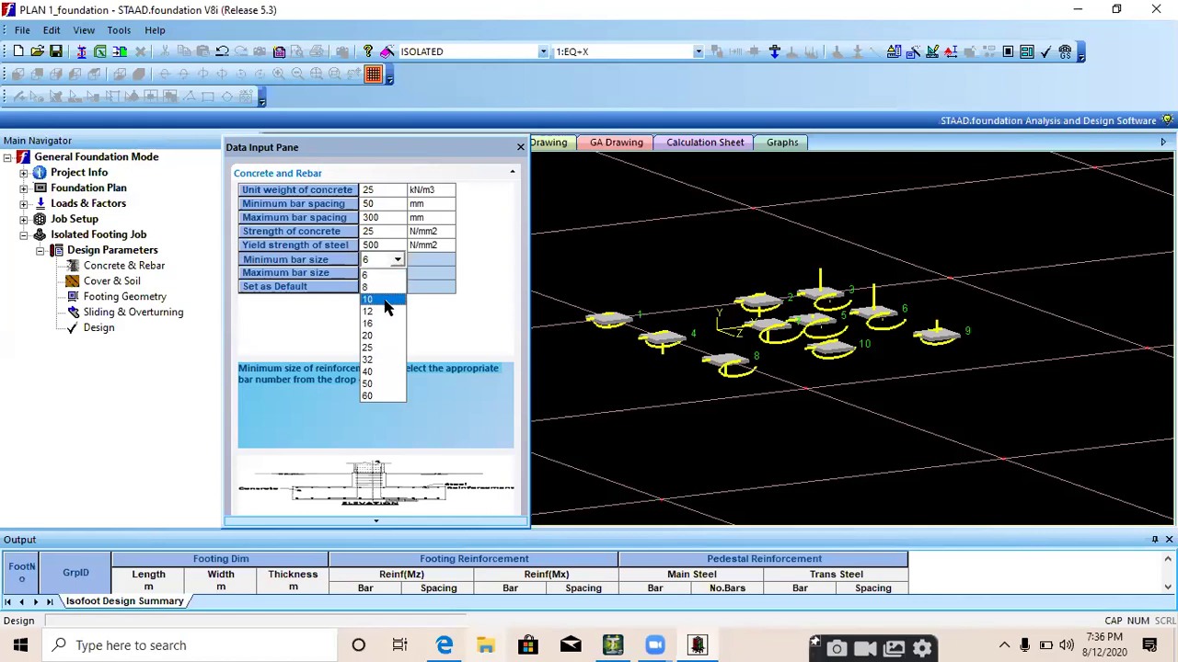
left_click(384, 303)
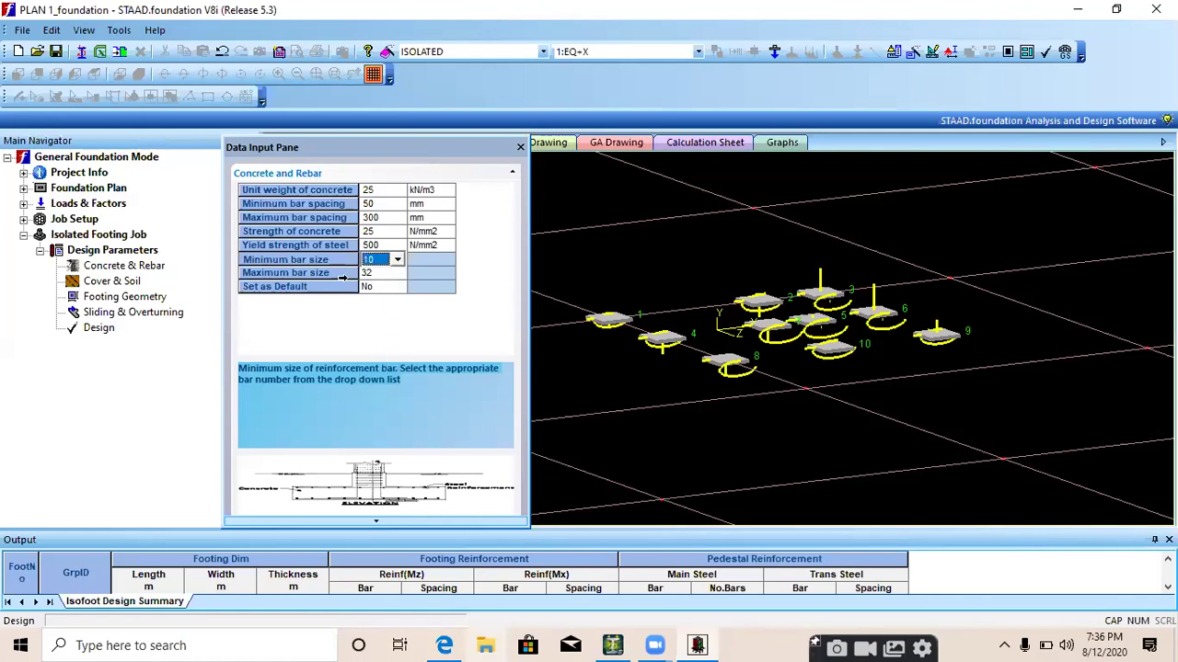
left_click(401, 274)
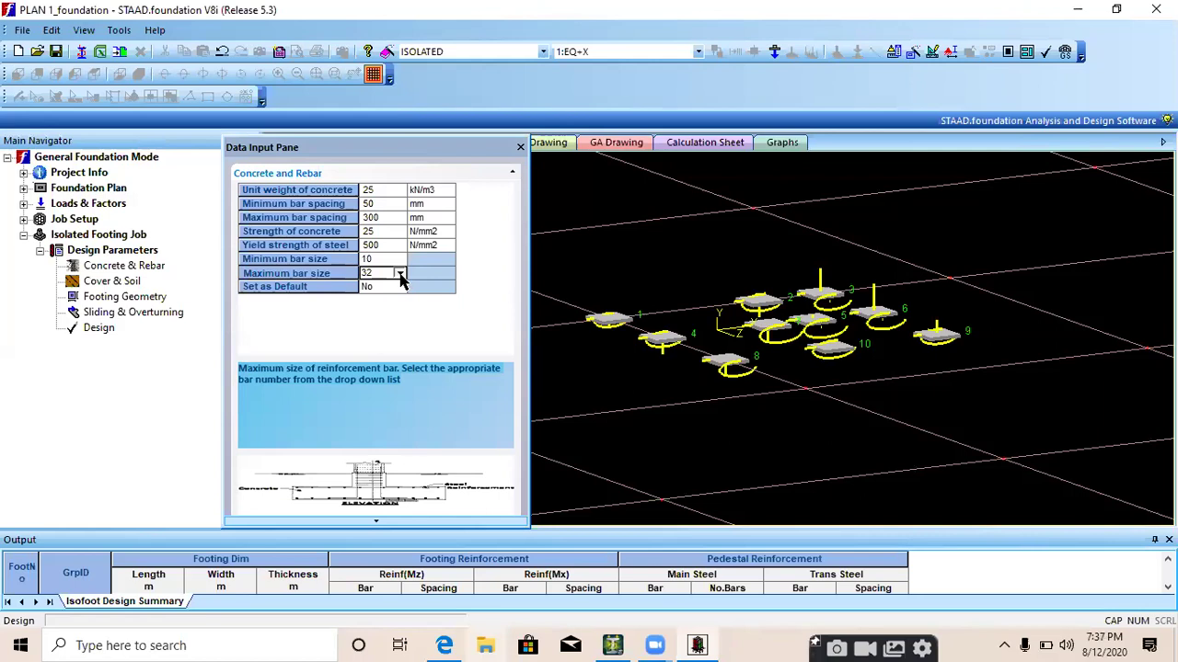
left_click(397, 273)
left_click(380, 351)
scroll(375, 345, "down", 1)
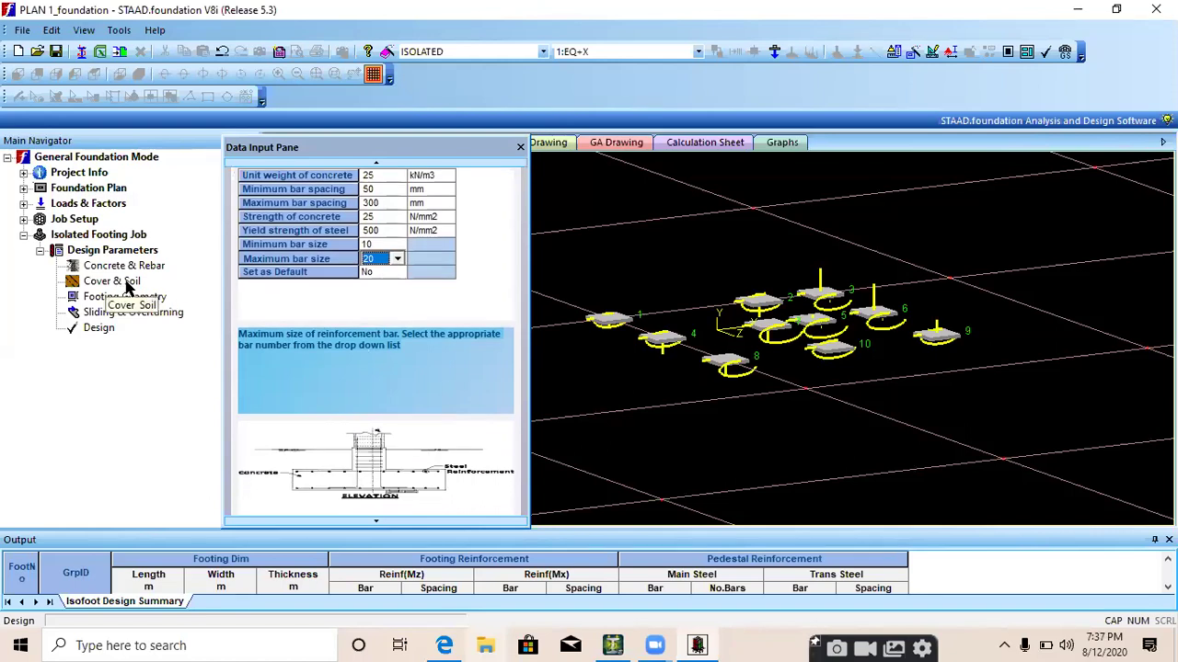
- Define the footing's soil as Drained Condition with a unit weight of 18 kN/m3, keeping the 50 mm bottom clear cover
left_click(121, 283)
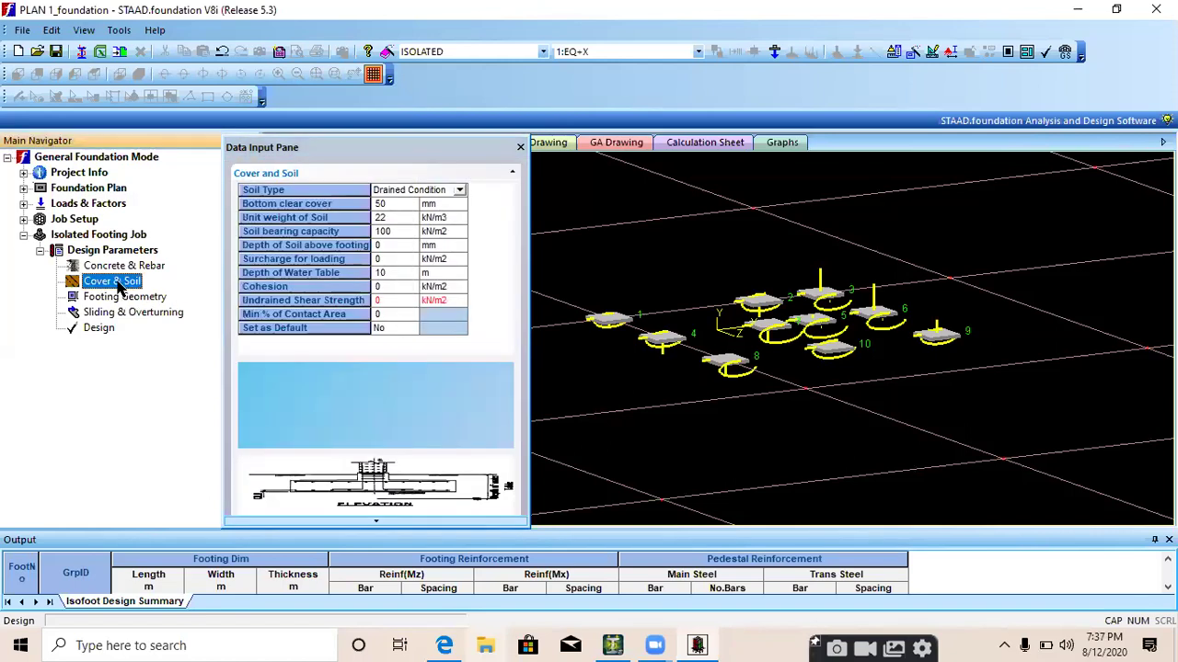
left_click(430, 191)
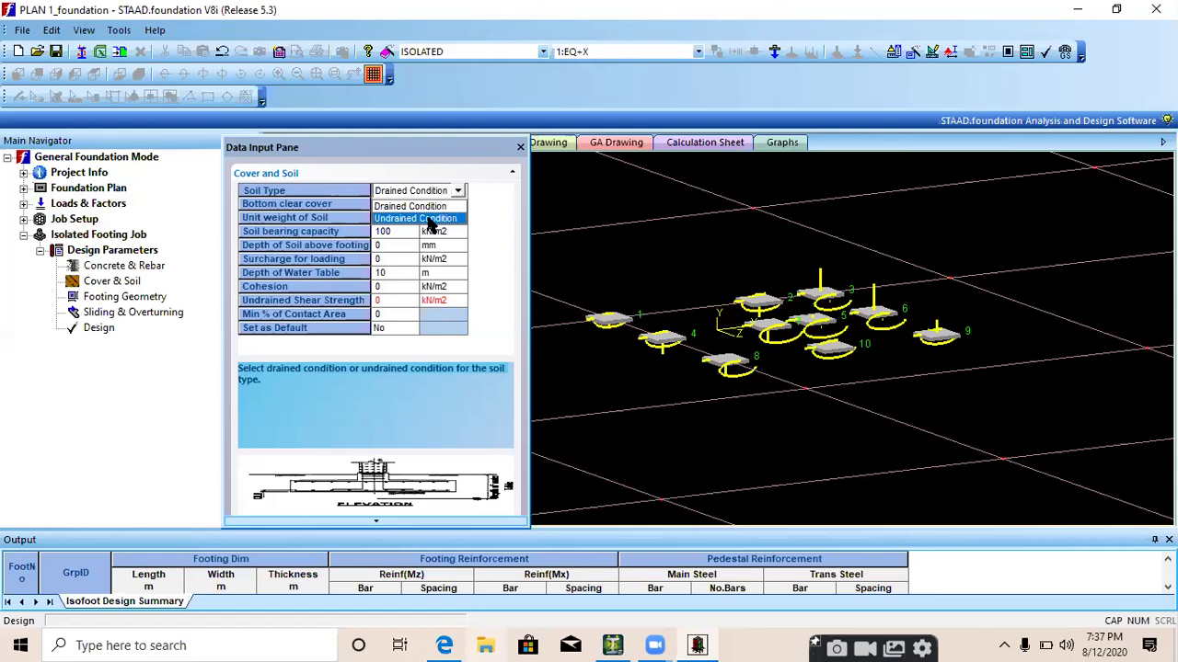
left_click(428, 207)
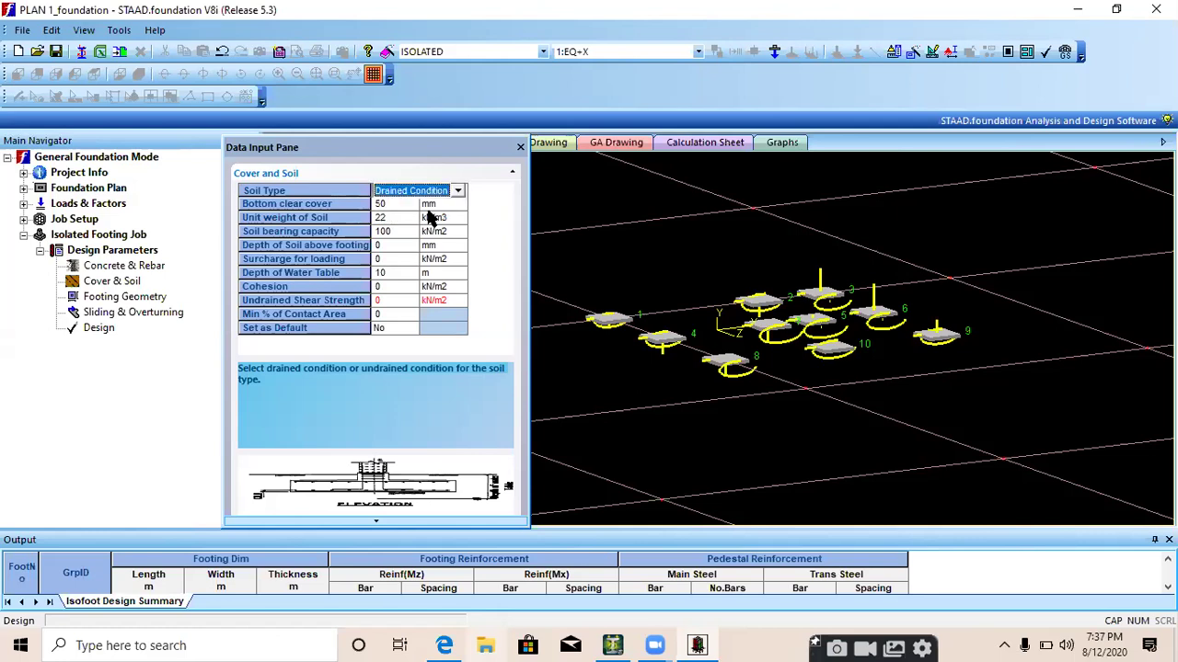
left_click(402, 205)
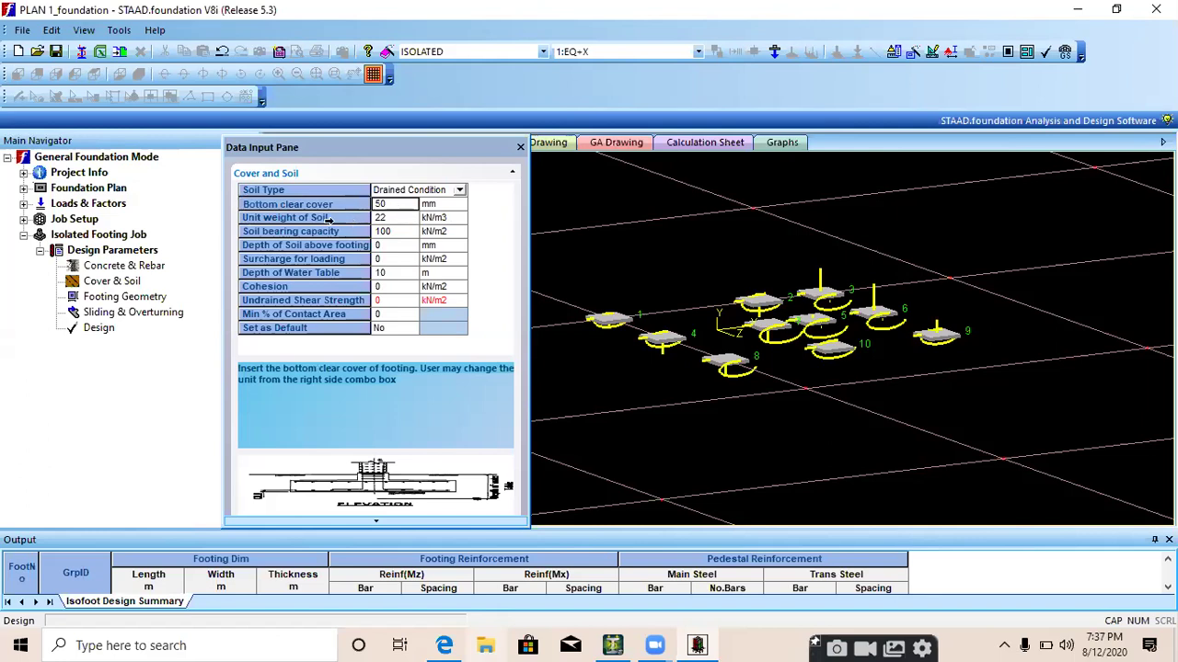
left_click(393, 219)
type("18")
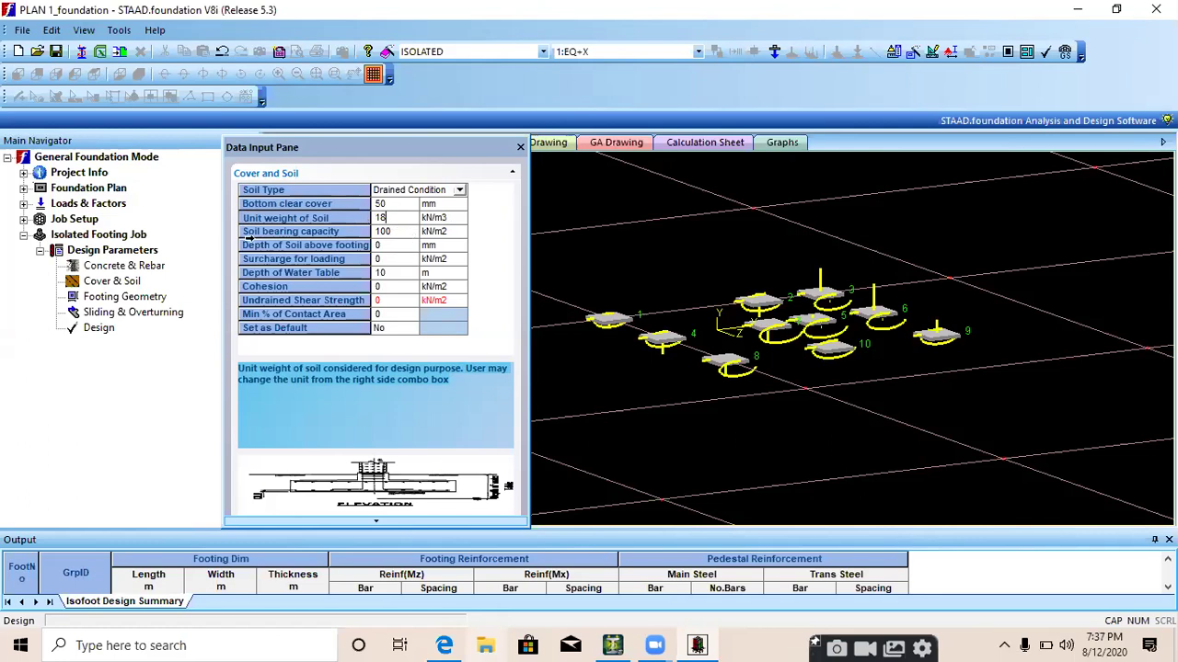
- Set the soil bearing capacity to 180 kN/m2 and the depth of soil above the footing to 1500 mm
left_click(398, 234)
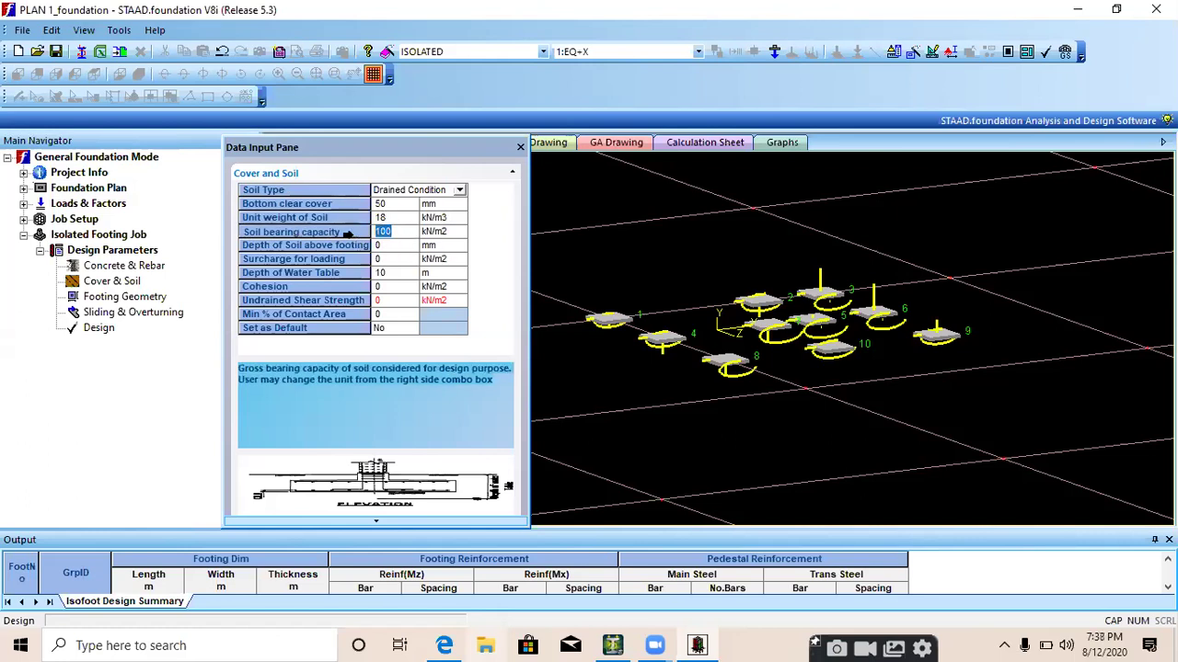
type("180")
left_click(364, 246)
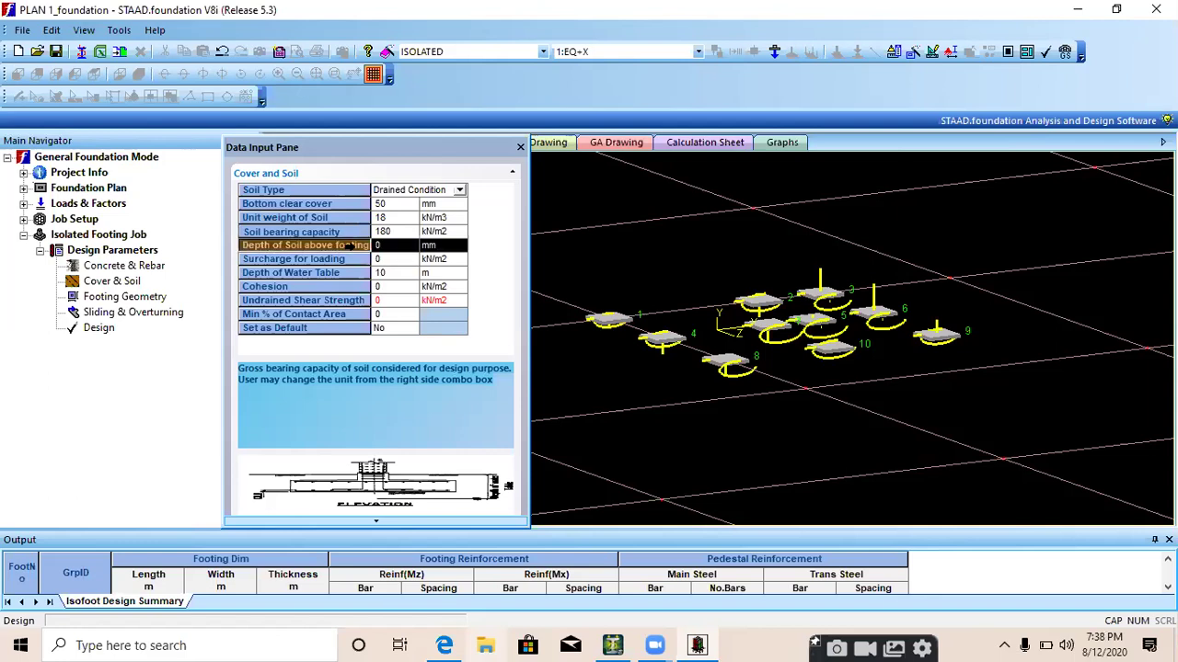
left_click(402, 236)
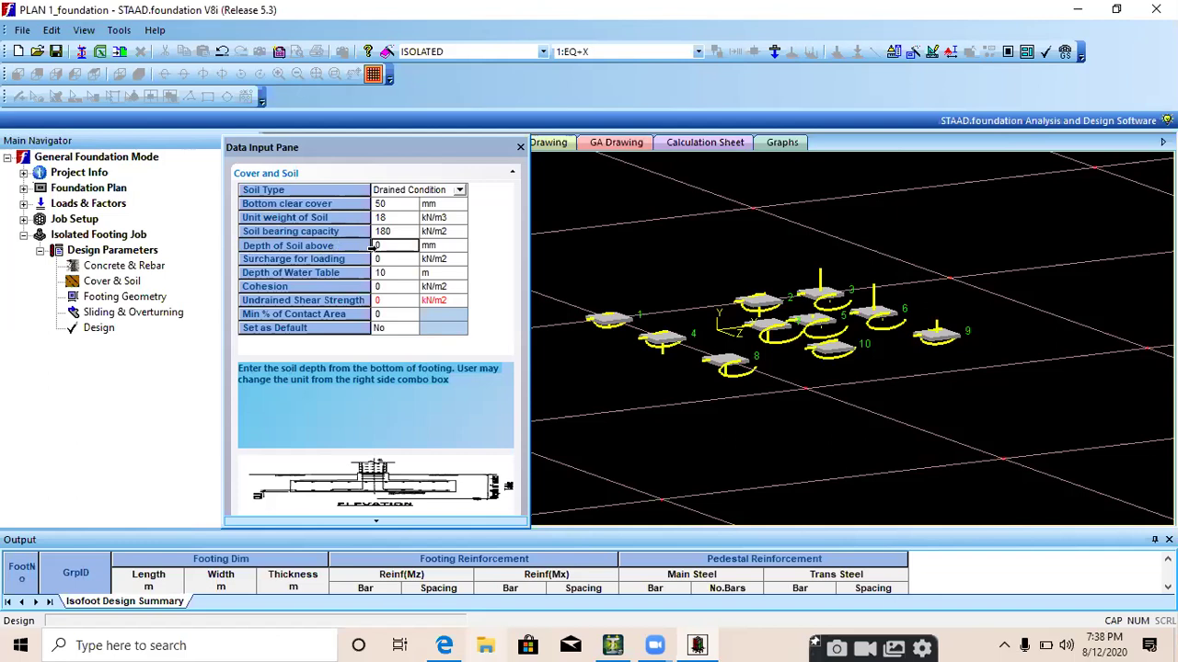
double_click(374, 246)
type("1500")
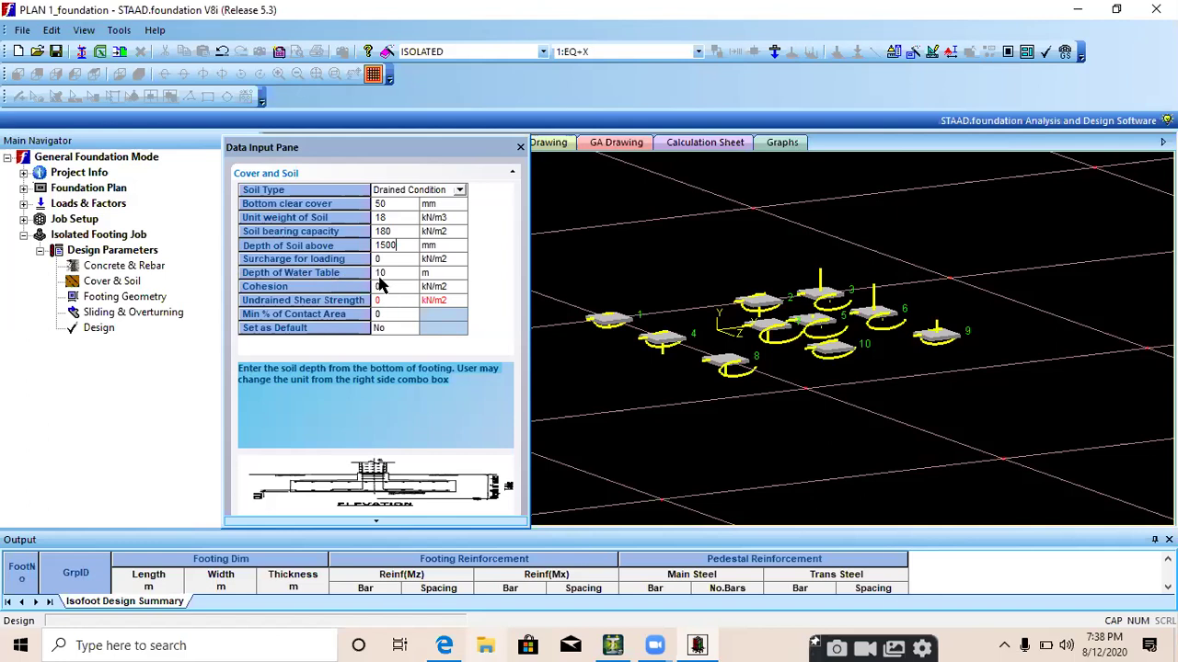
- Choose Uniform Thickness as the footing type and Calculate Dimension as the design type in the footing geometry
left_click(125, 300)
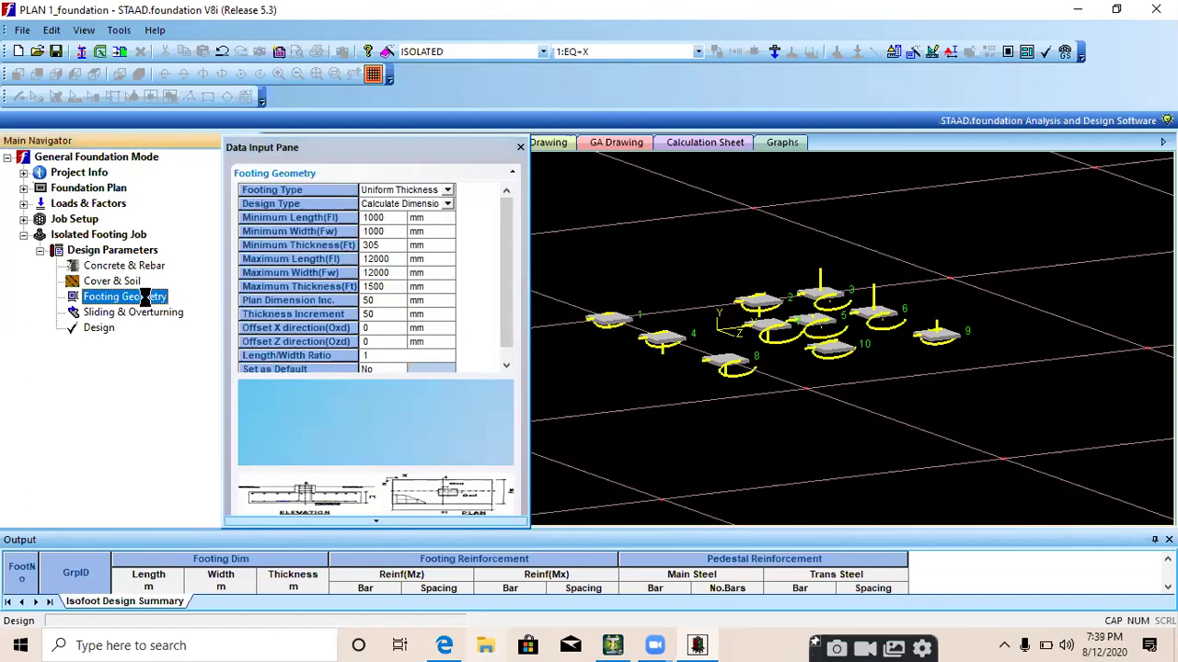
left_click(666, 358)
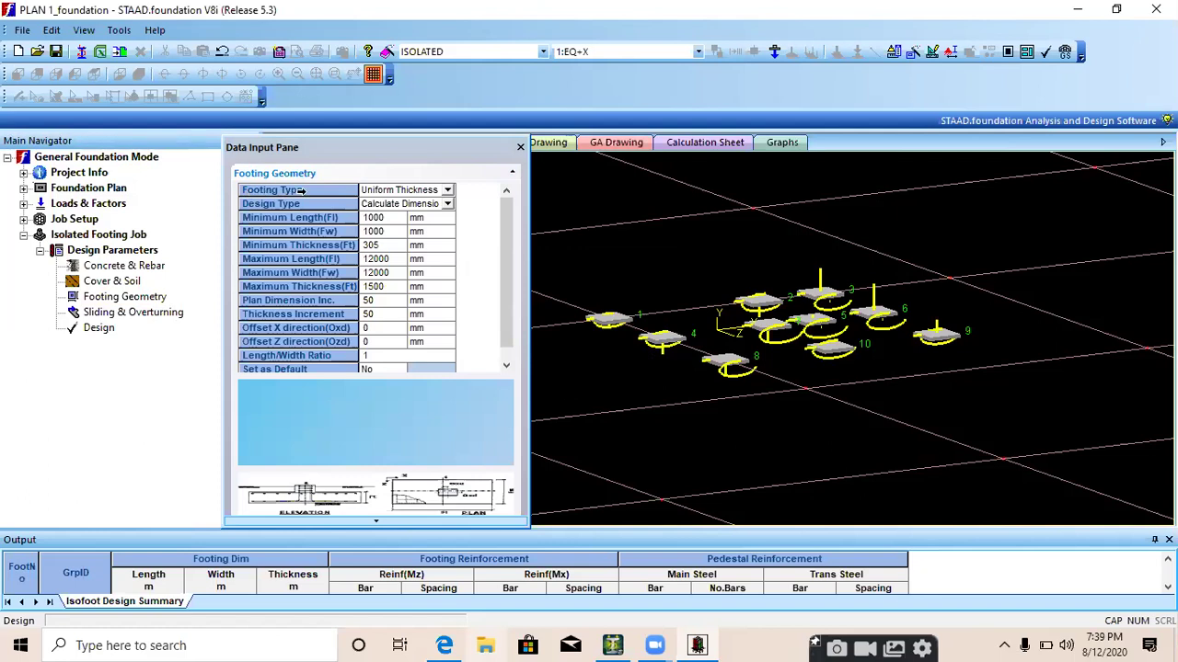
left_click(447, 190)
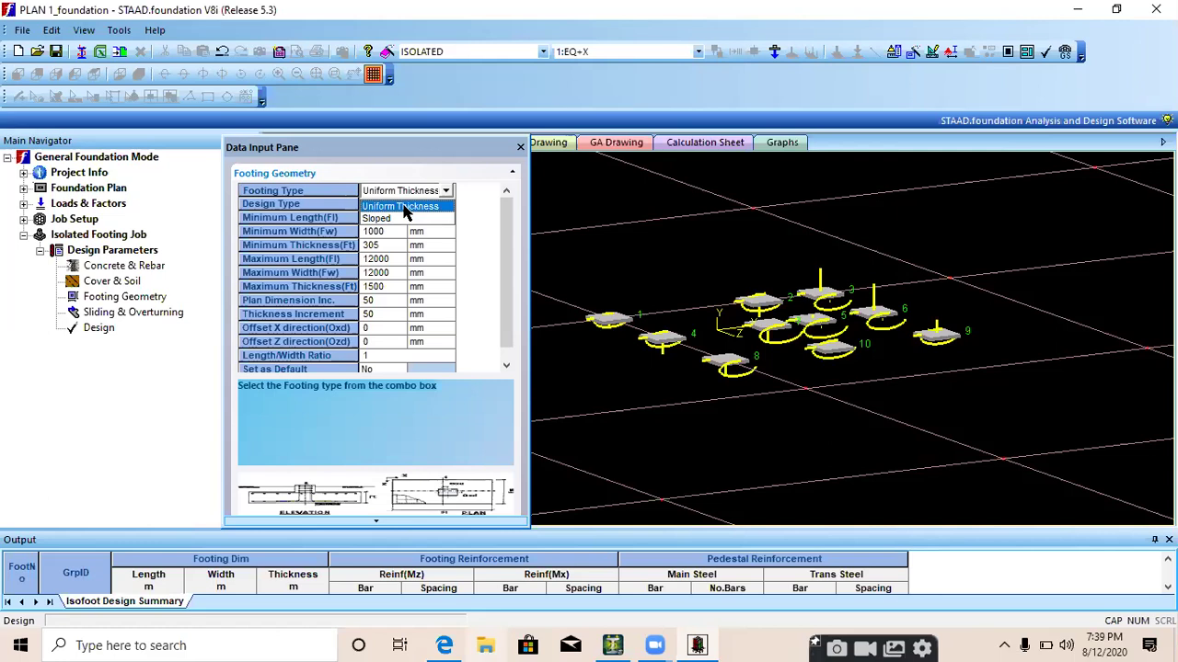
left_click(406, 209)
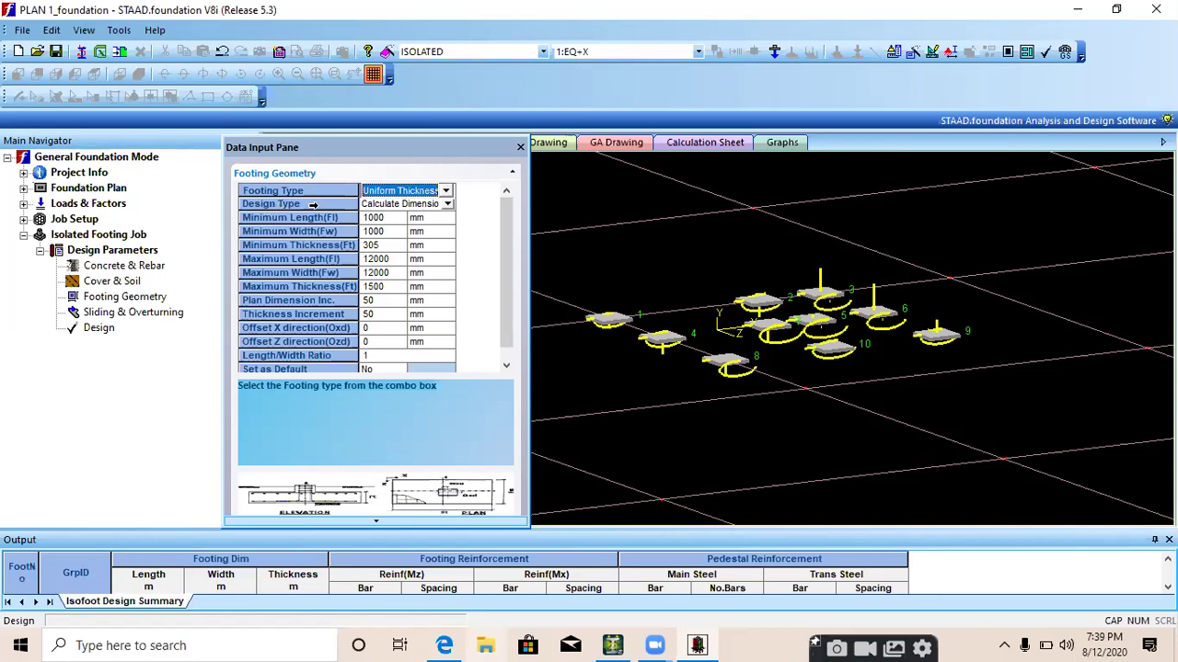
left_click(413, 208)
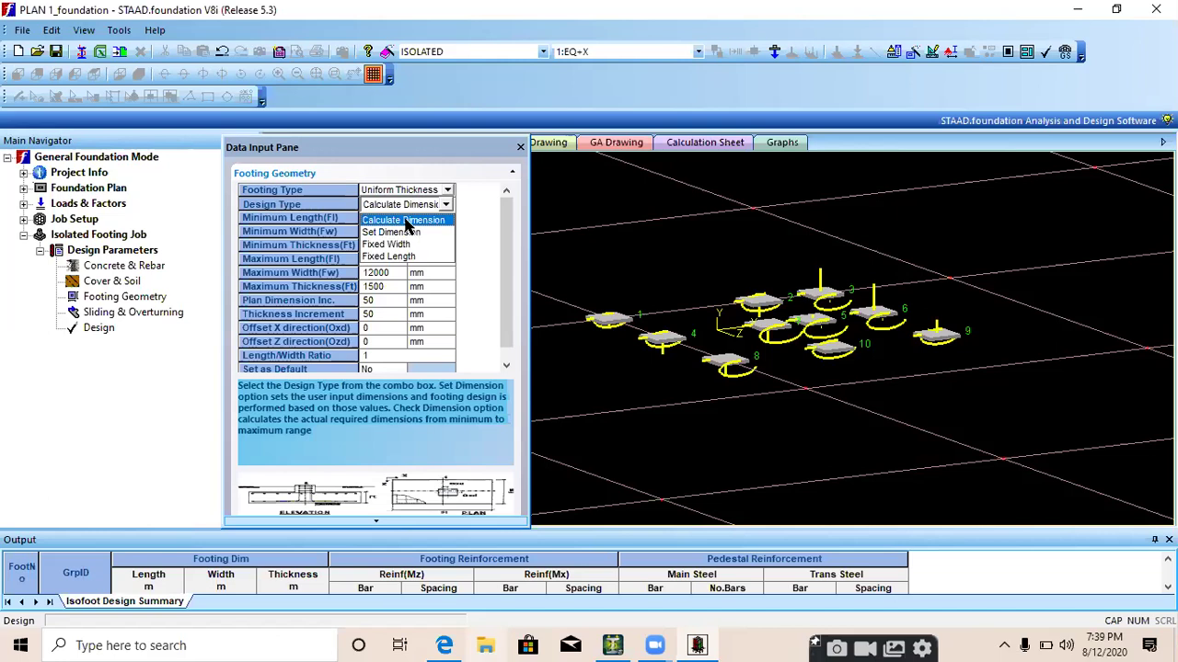
left_click(408, 221)
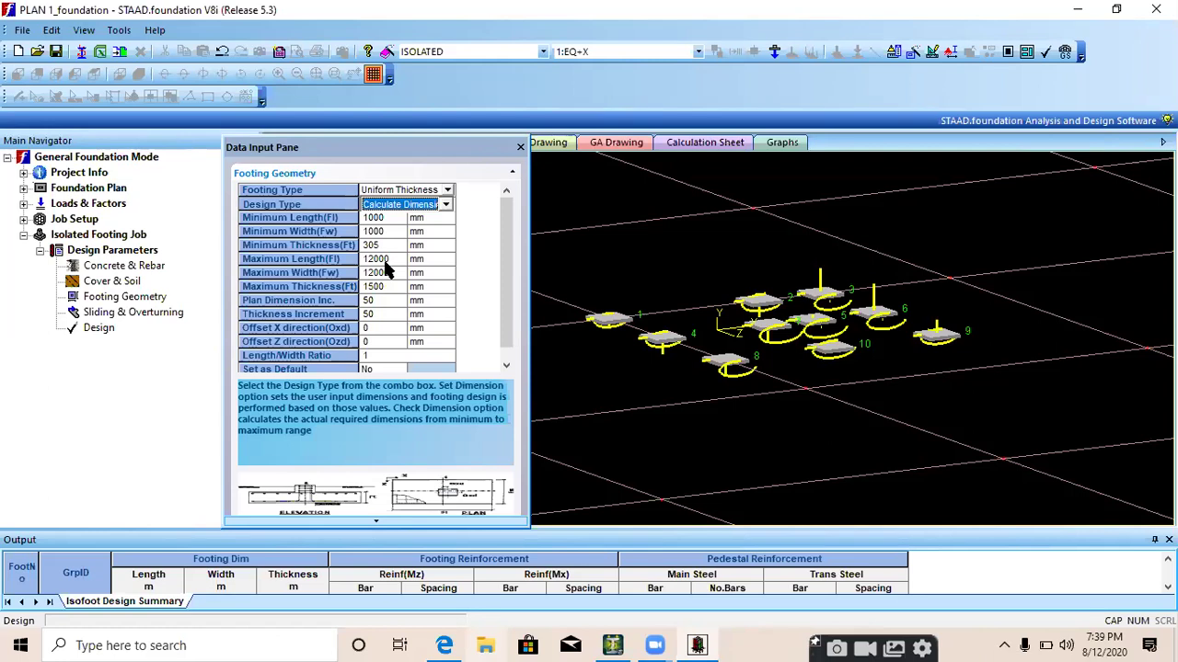
- Try the Set Dimension, Fixed Width and Fixed Length design types and restore Calculate Dimension
left_click(391, 206)
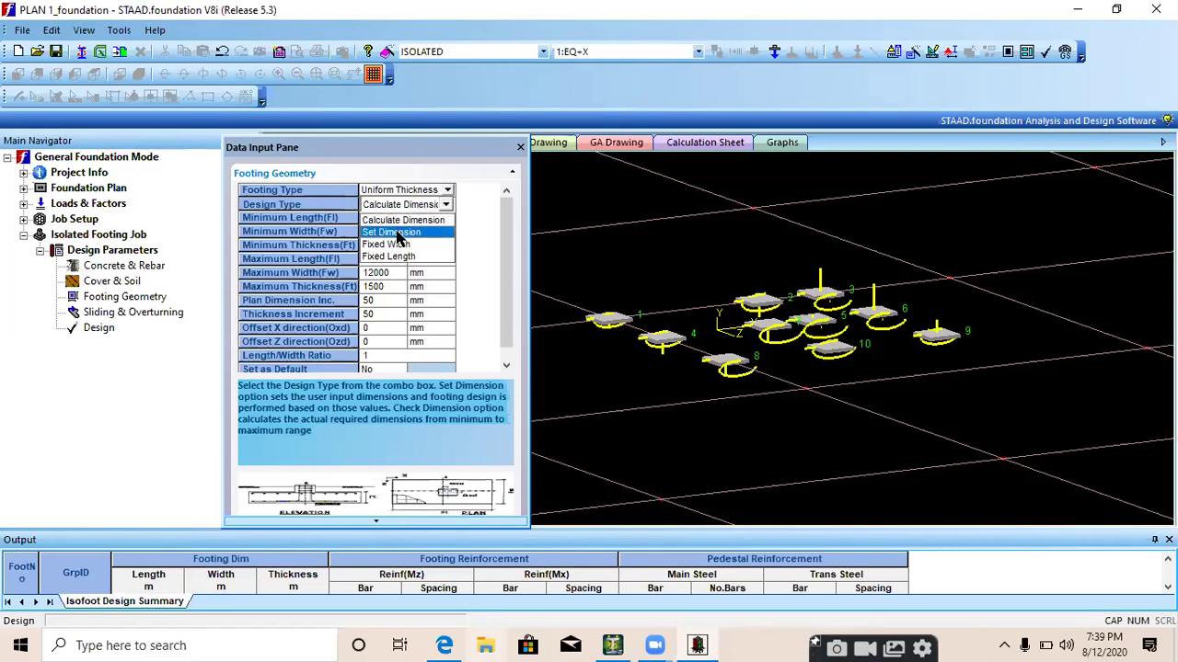
left_click(399, 234)
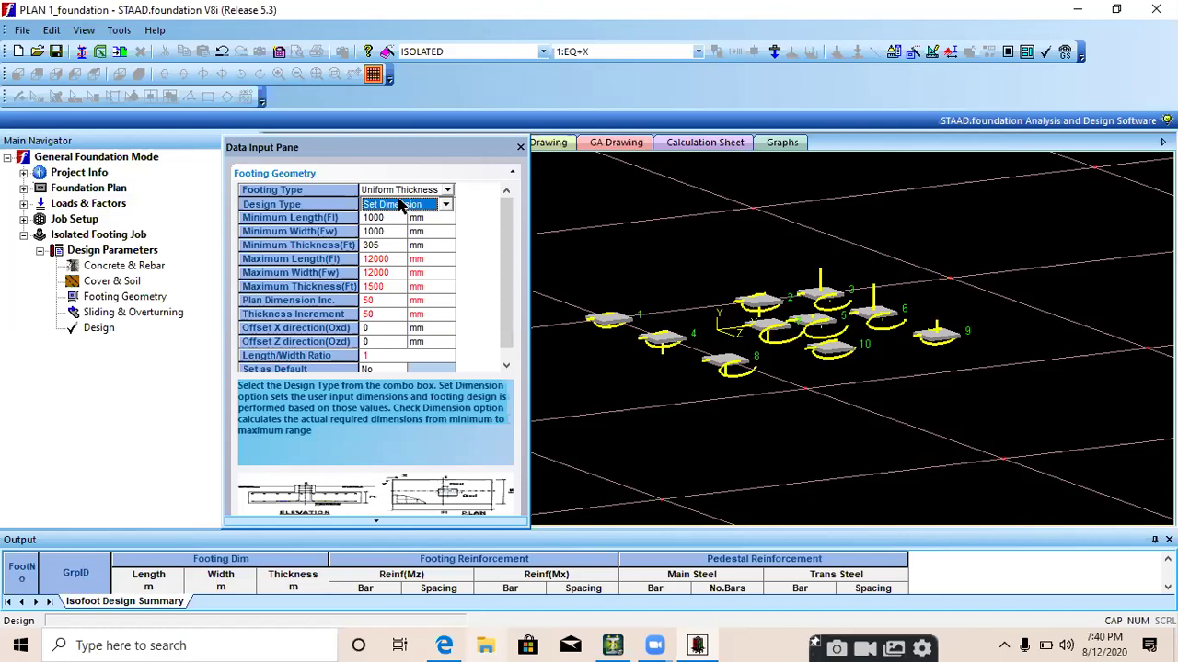
left_click(403, 205)
left_click(403, 245)
left_click(394, 210)
left_click(399, 252)
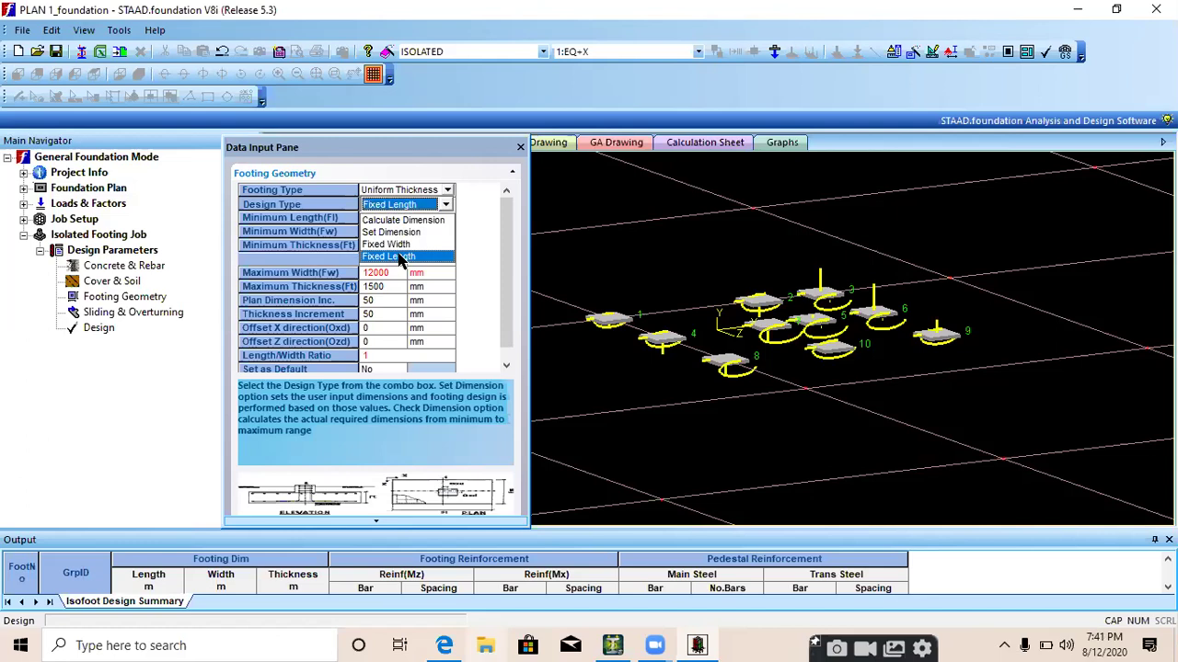
left_click(395, 206)
left_click(388, 220)
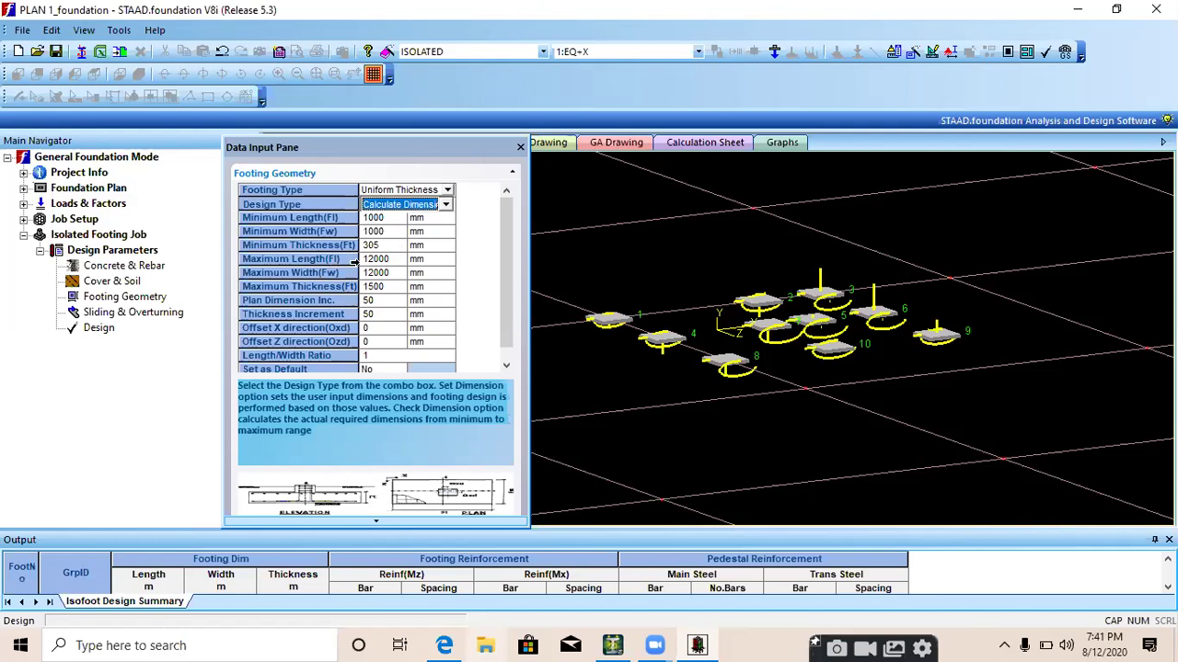
- Limit the footing's maximum length and maximum width to 6000 mm each, declining the automatic save
left_click(389, 265)
left_click(323, 262)
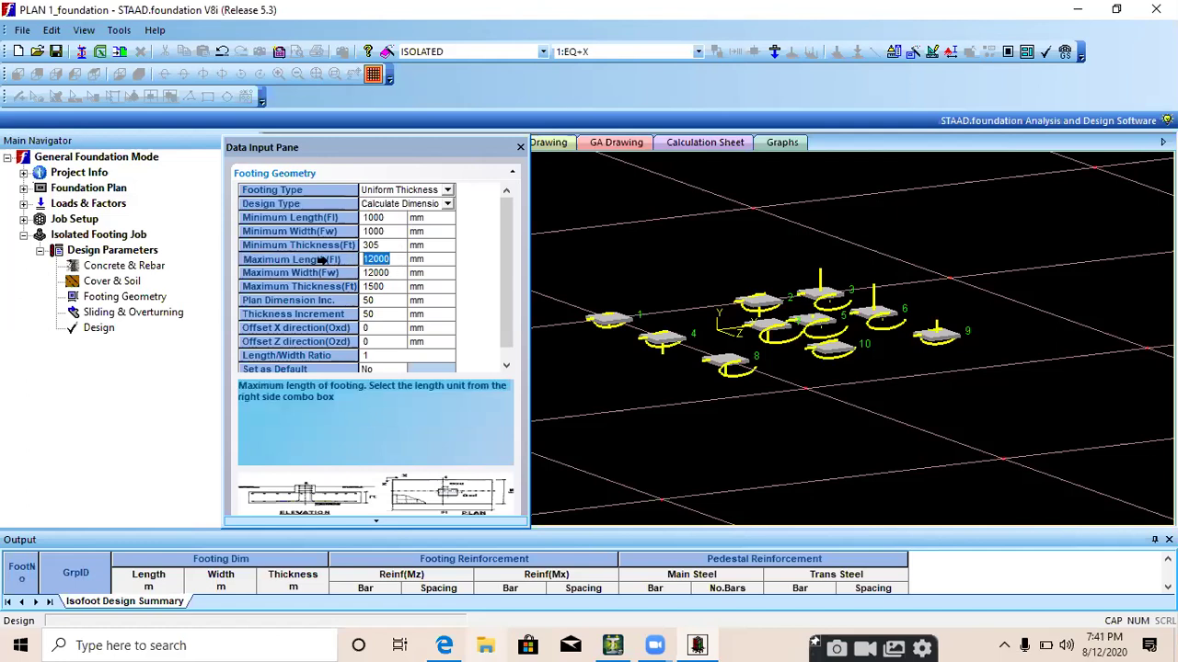
type("6000")
left_click(389, 274)
left_click(291, 276)
type("6000")
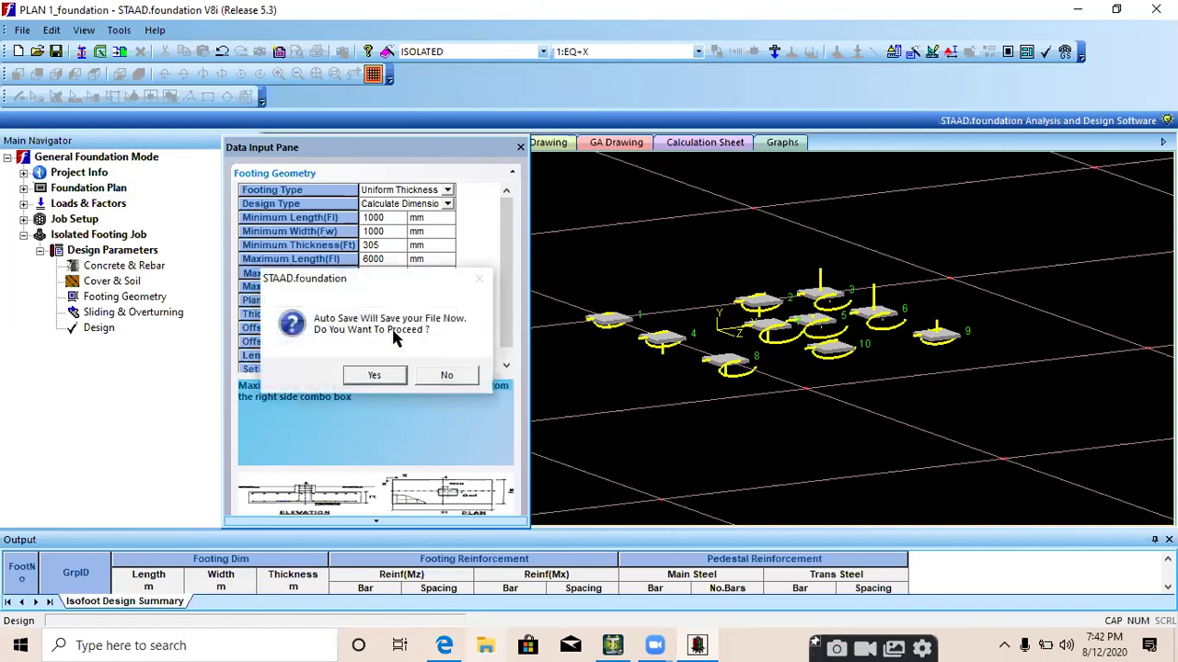
left_click(450, 374)
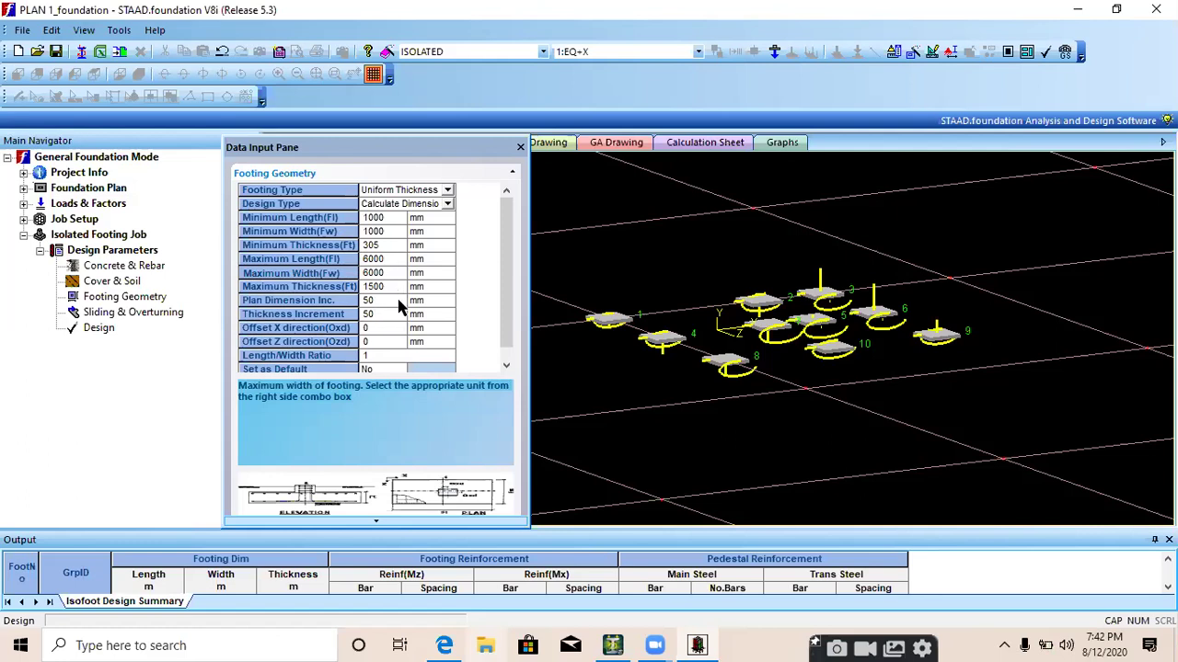
scroll(375, 357, "down", 1)
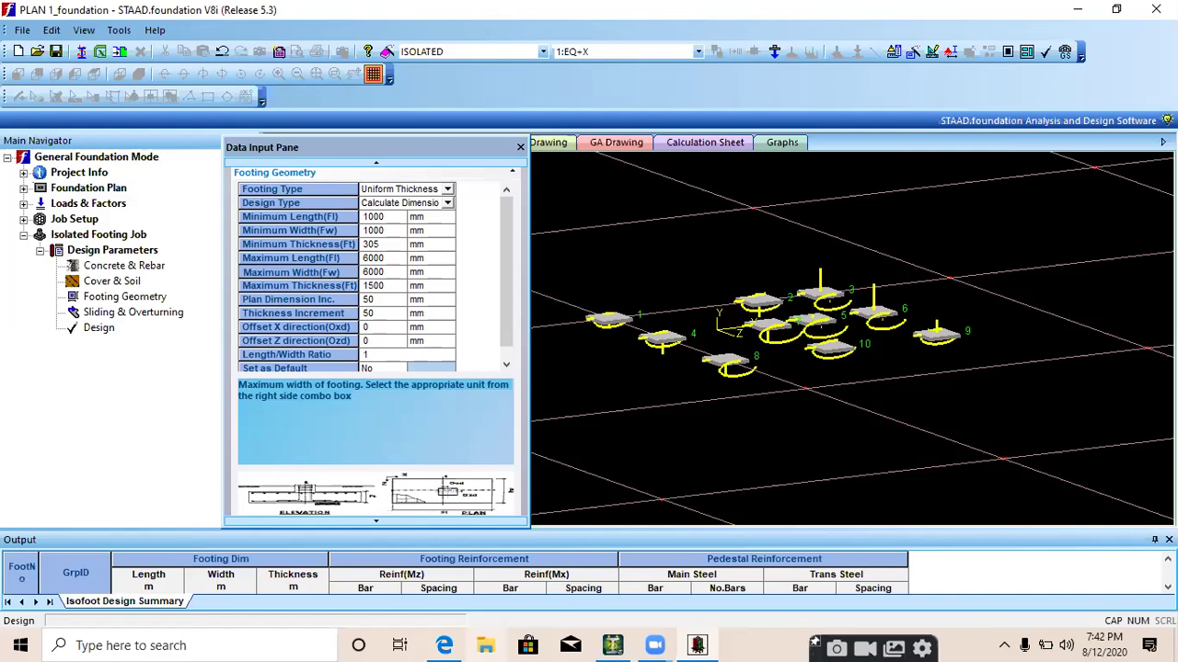
- Switch to the desktop, open AS5.pdf and enlarge the typical isolated footing plan and section
left_click(1077, 10)
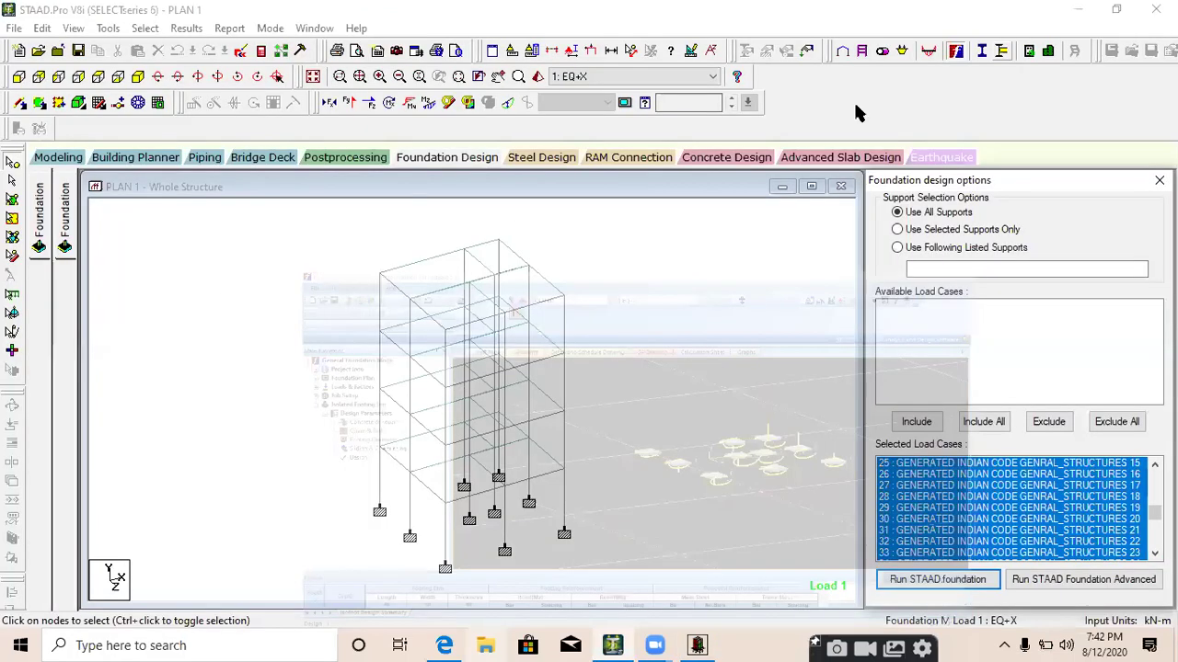
left_click(1084, 7)
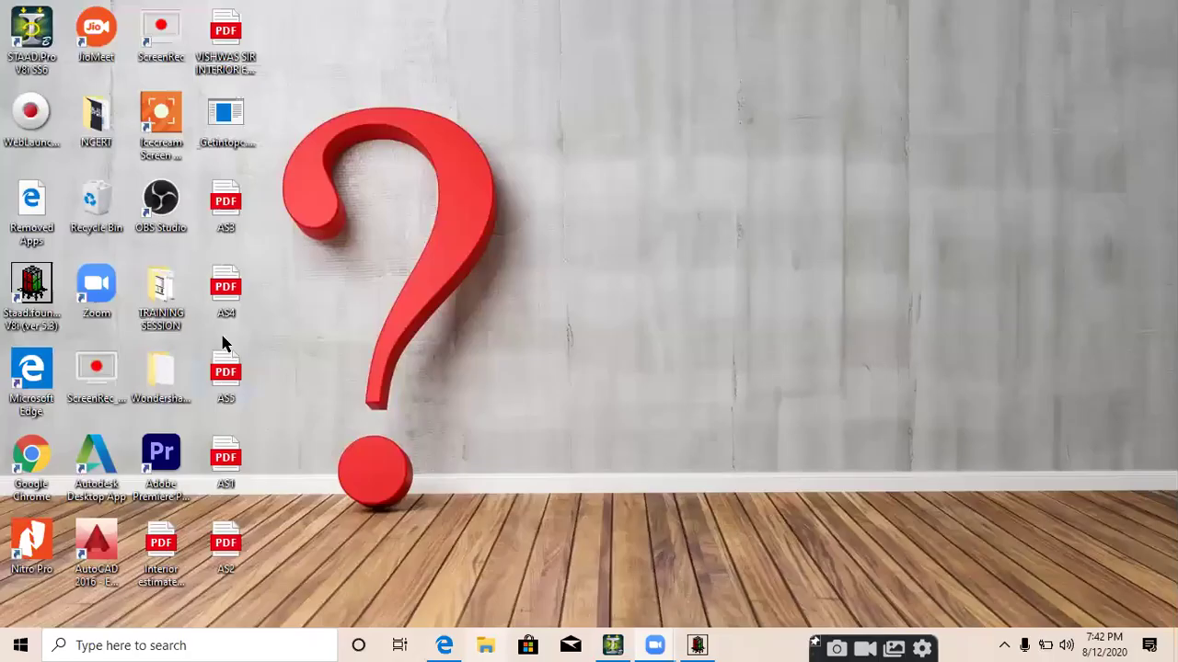
double_click(231, 376)
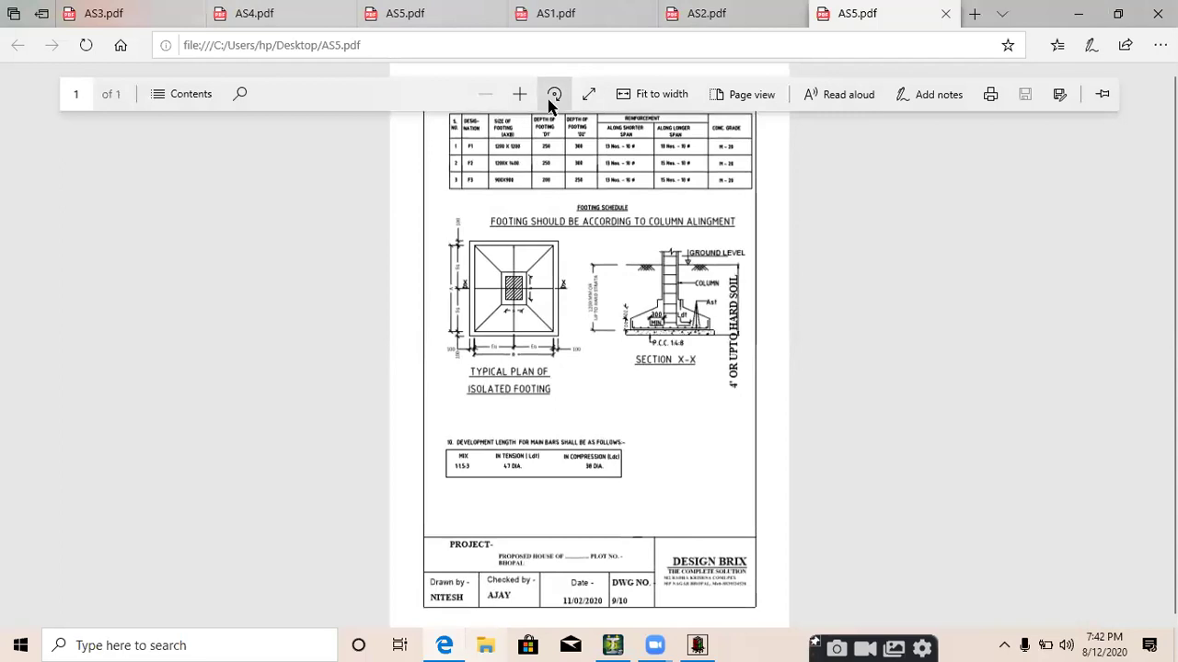
left_click(520, 95)
left_click(520, 96)
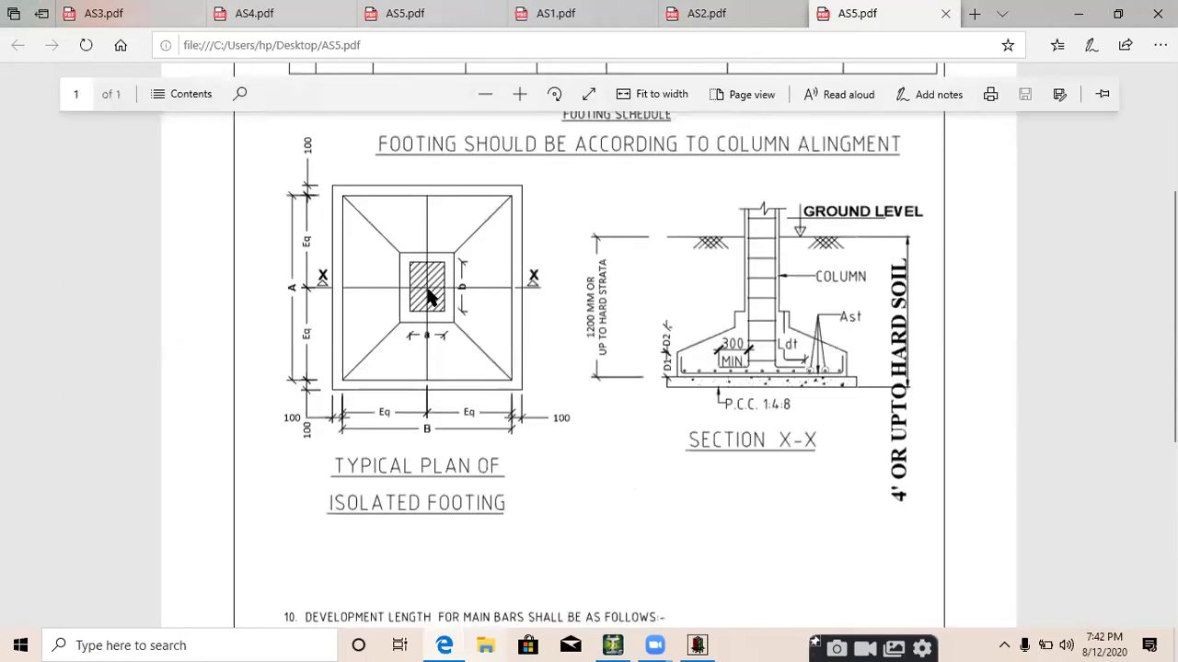
- Sketch two offset column outlines in red ink on the isolated footing plan, above and beside the hatched column, with offset lines and an arrow
left_click(1091, 45)
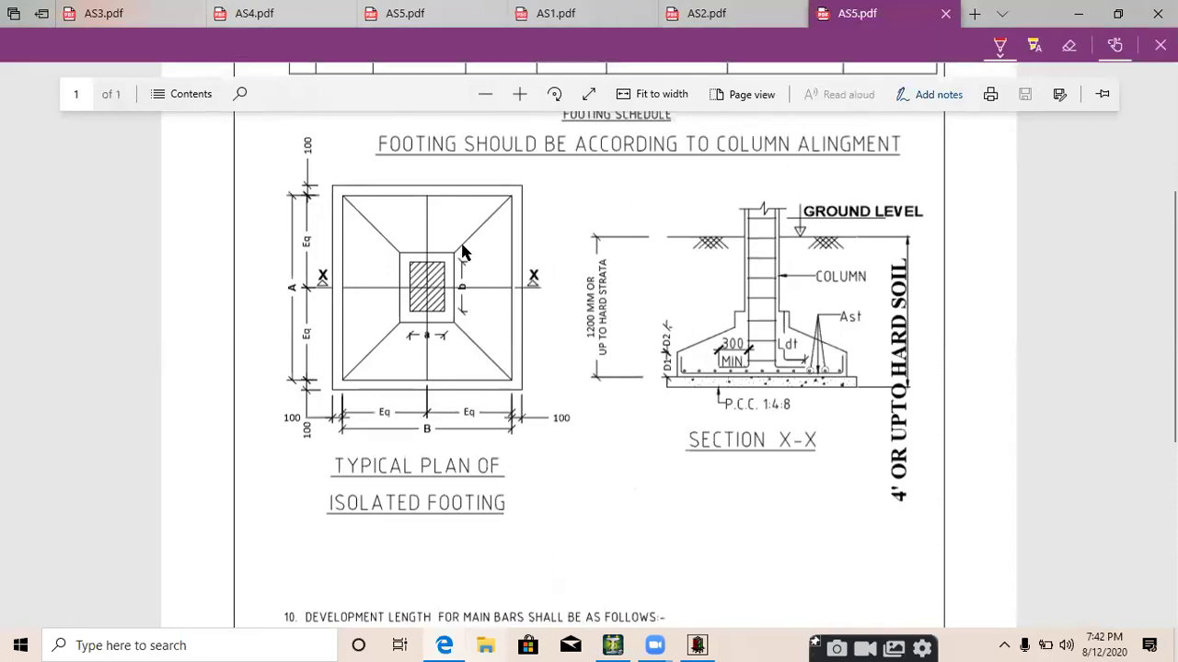
left_click_drag(407, 217, 412, 273)
mouse_move(448, 215)
left_mouse_down()
mouse_move(458, 282)
mouse_move(411, 277)
mouse_move(425, 250)
mouse_move(425, 269)
left_mouse_up()
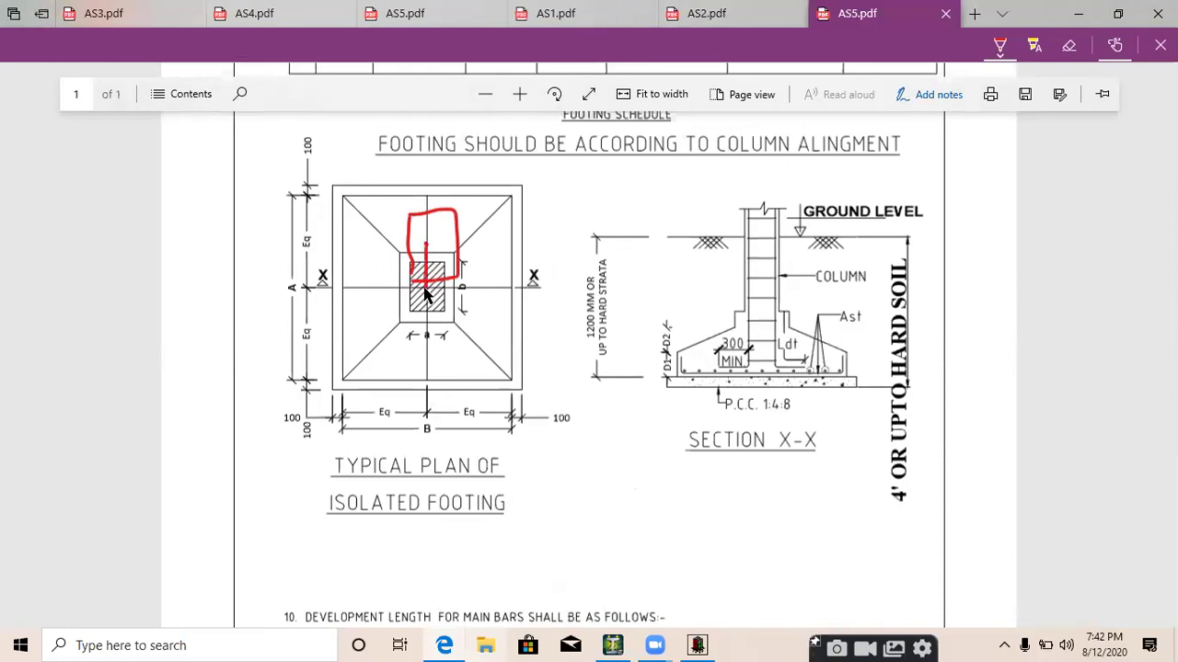
left_click_drag(420, 272, 545, 237)
mouse_move(460, 267)
left_mouse_down()
mouse_move(501, 318)
mouse_move(451, 321)
mouse_move(450, 265)
left_mouse_up()
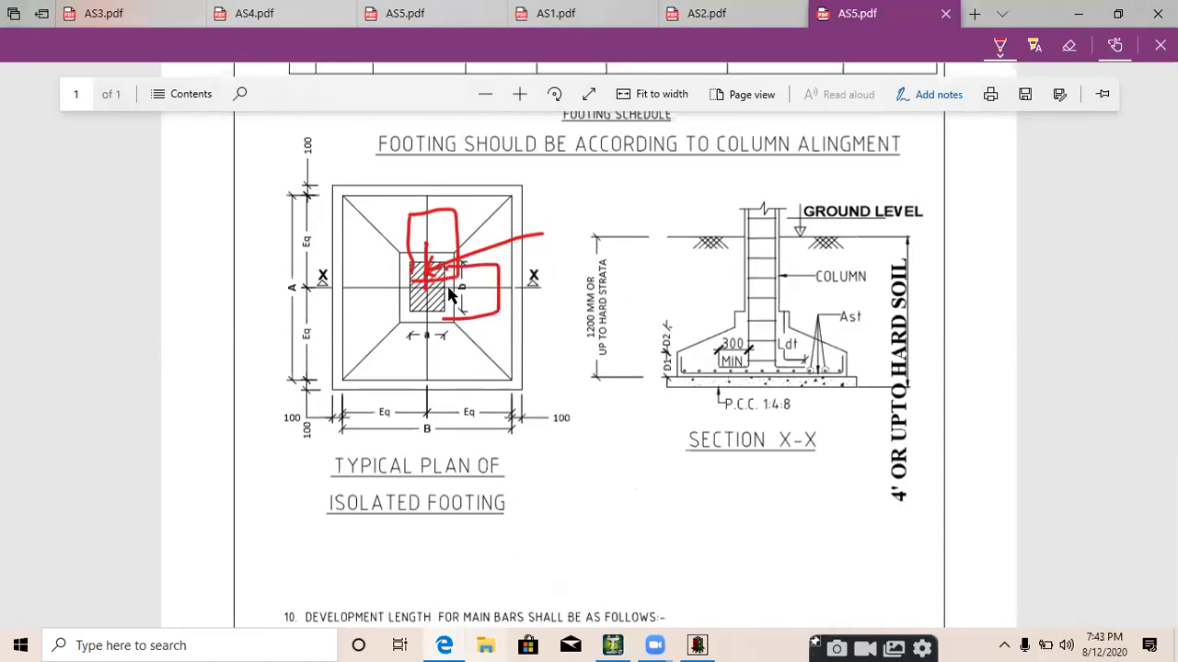
left_click_drag(468, 288, 429, 288)
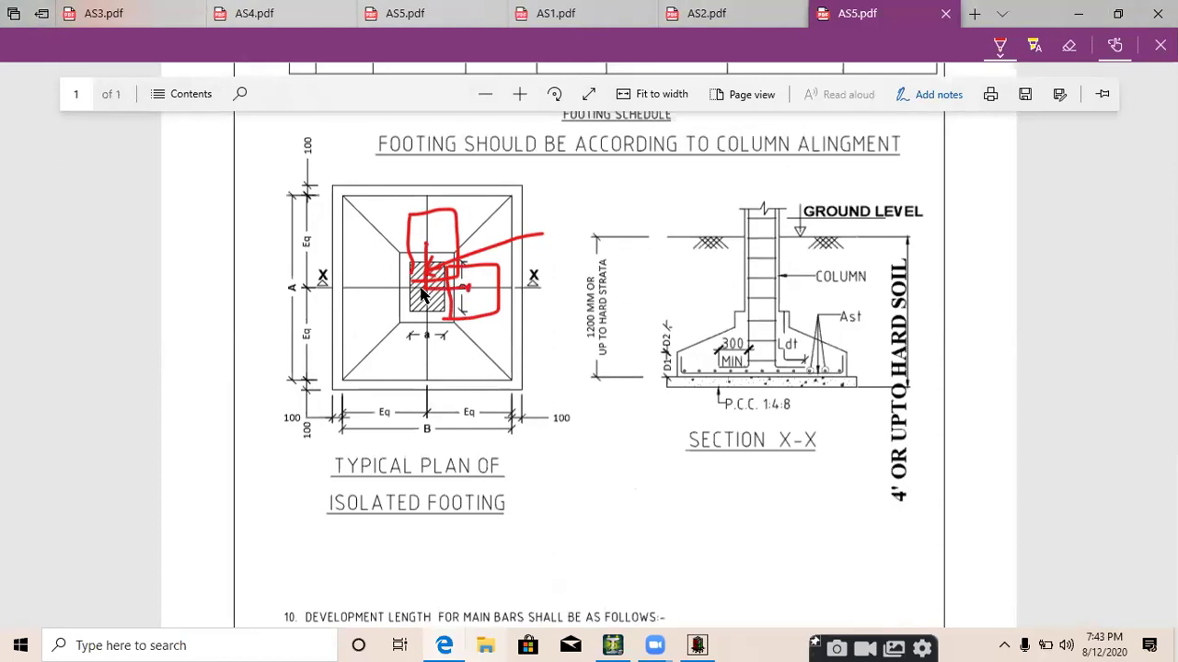
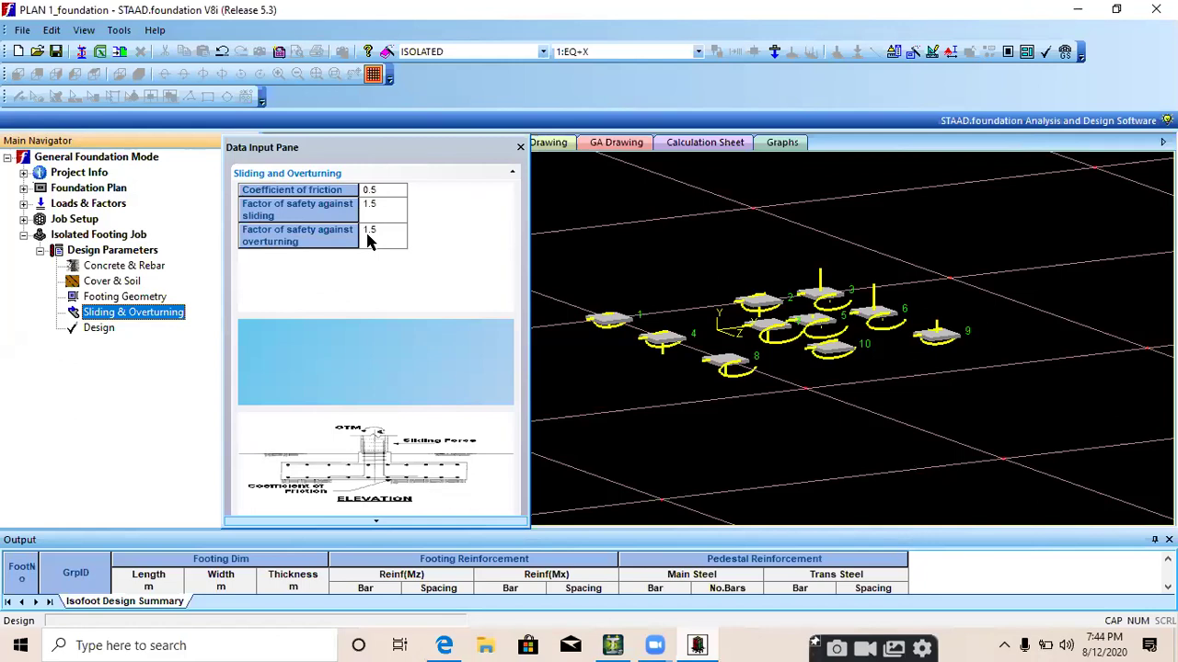
- Run the analysis and design of the isolated footings, decline the automatic save and close the data input pane
left_click(98, 329)
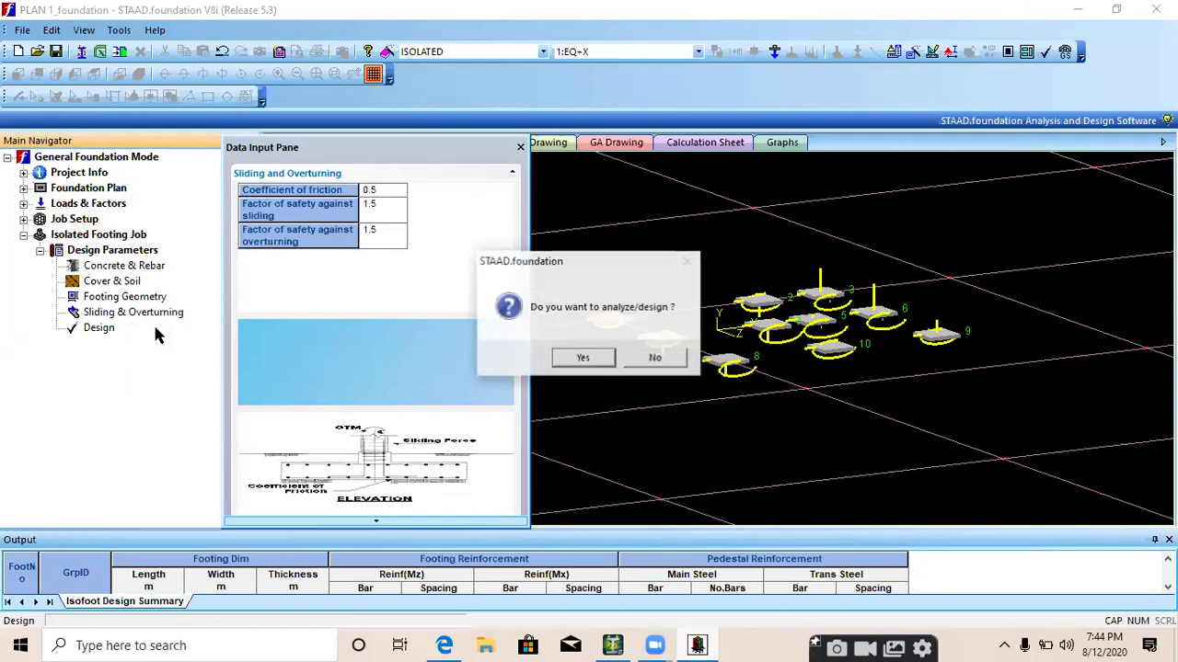
left_click(584, 356)
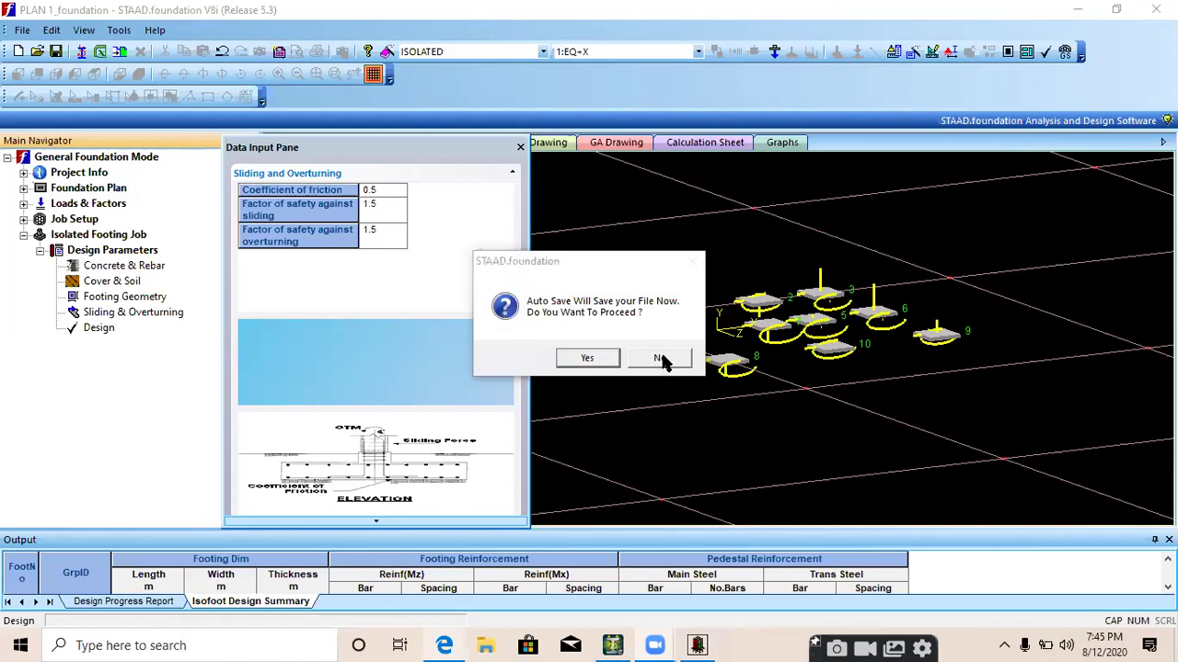
left_click(660, 358)
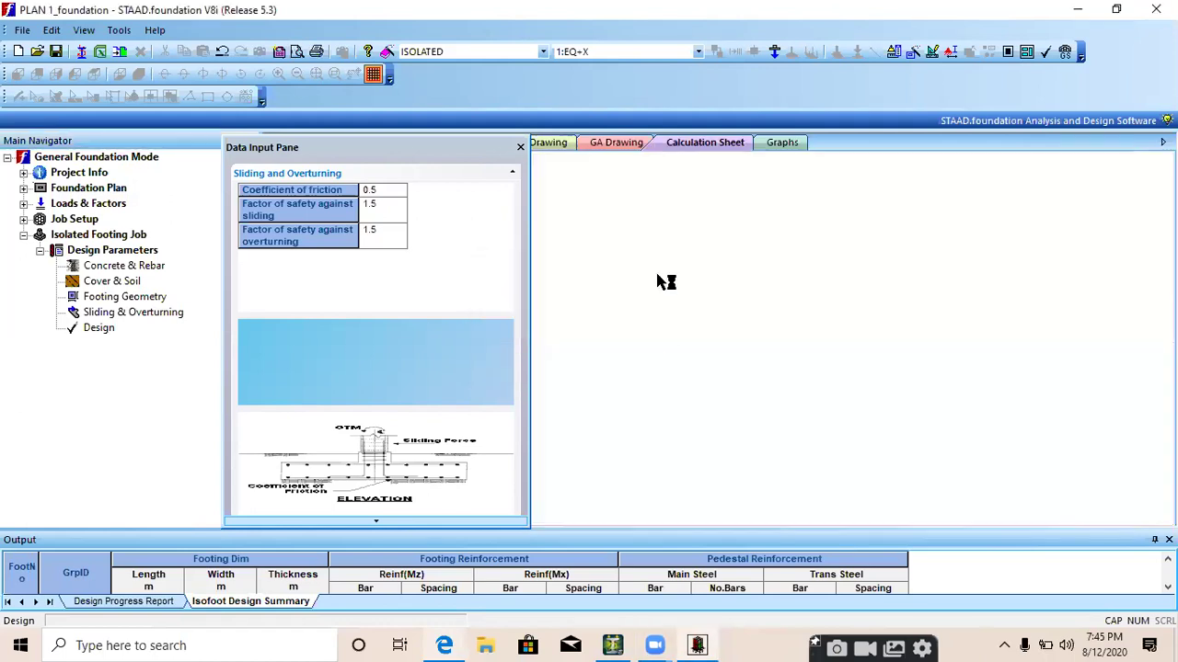
left_click(520, 147)
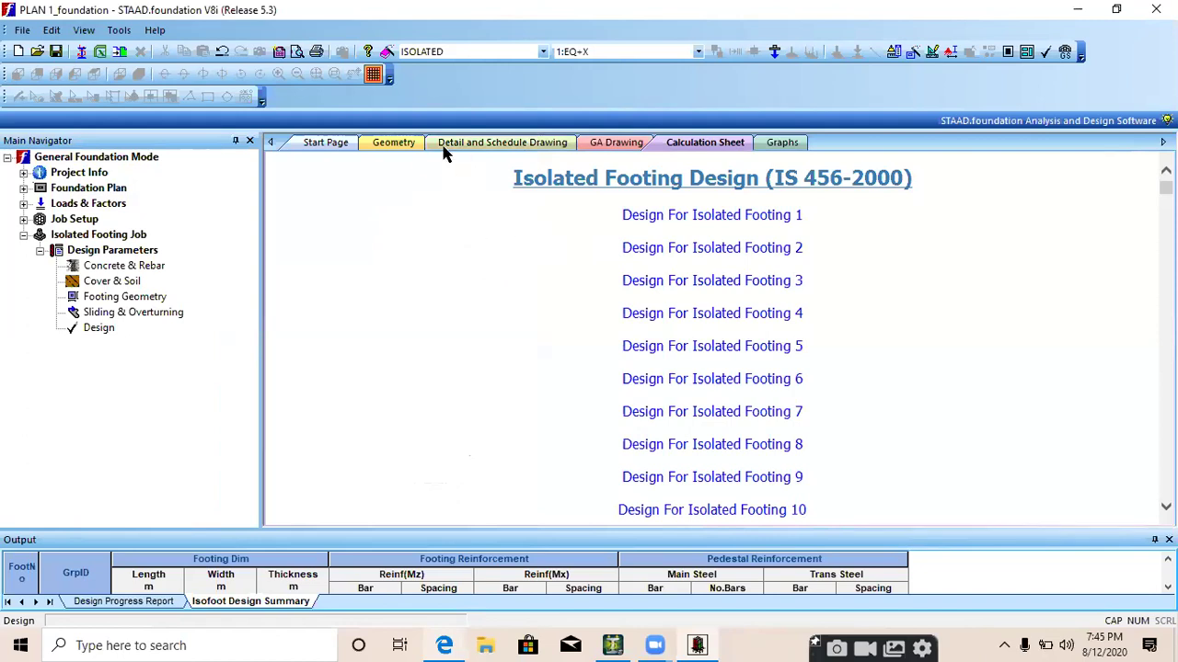
- Display the detail drawing of footing 1 in place of the schedule drawing
left_click(506, 144)
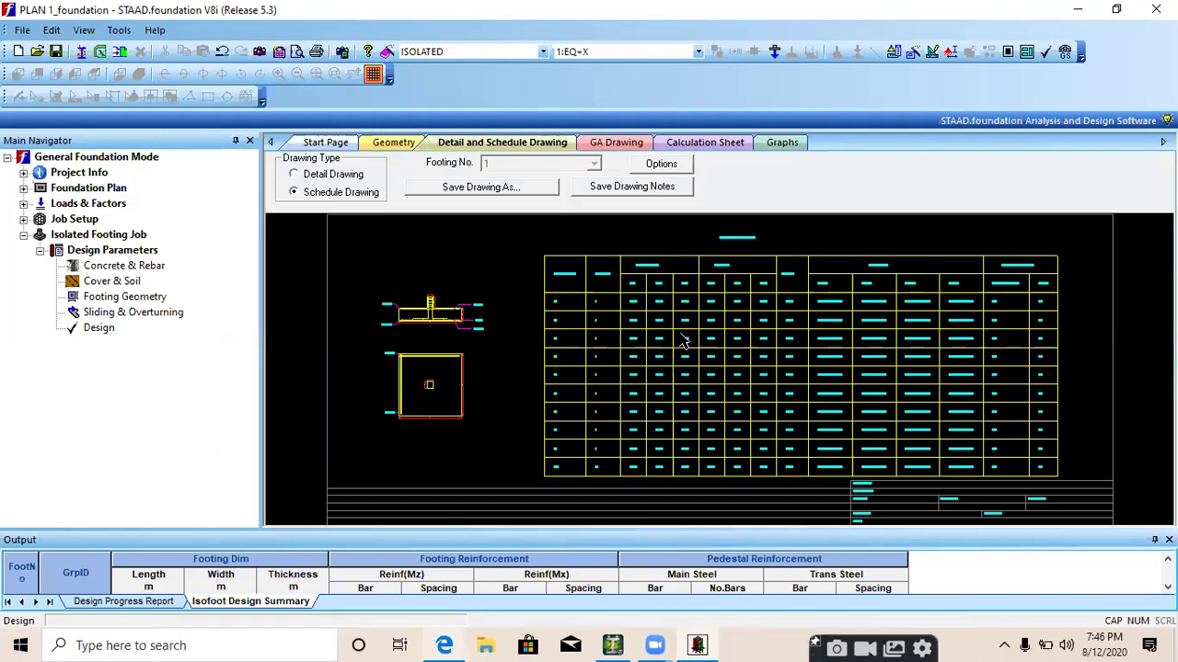
left_click(293, 174)
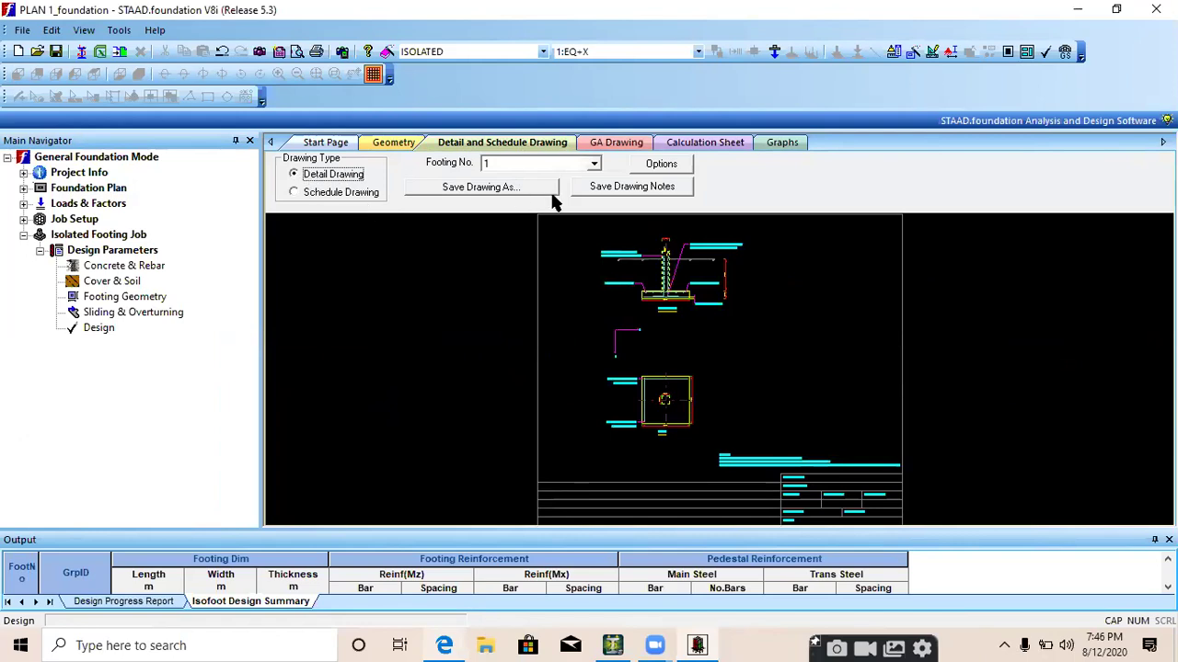
left_click(544, 159)
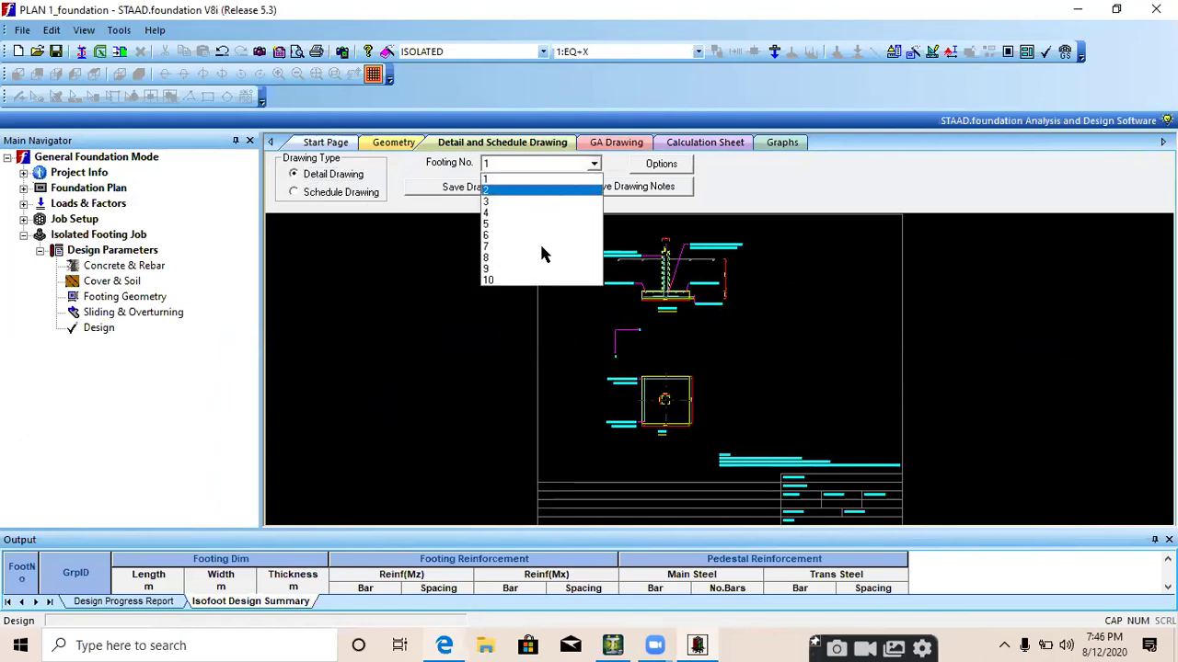
left_click(529, 181)
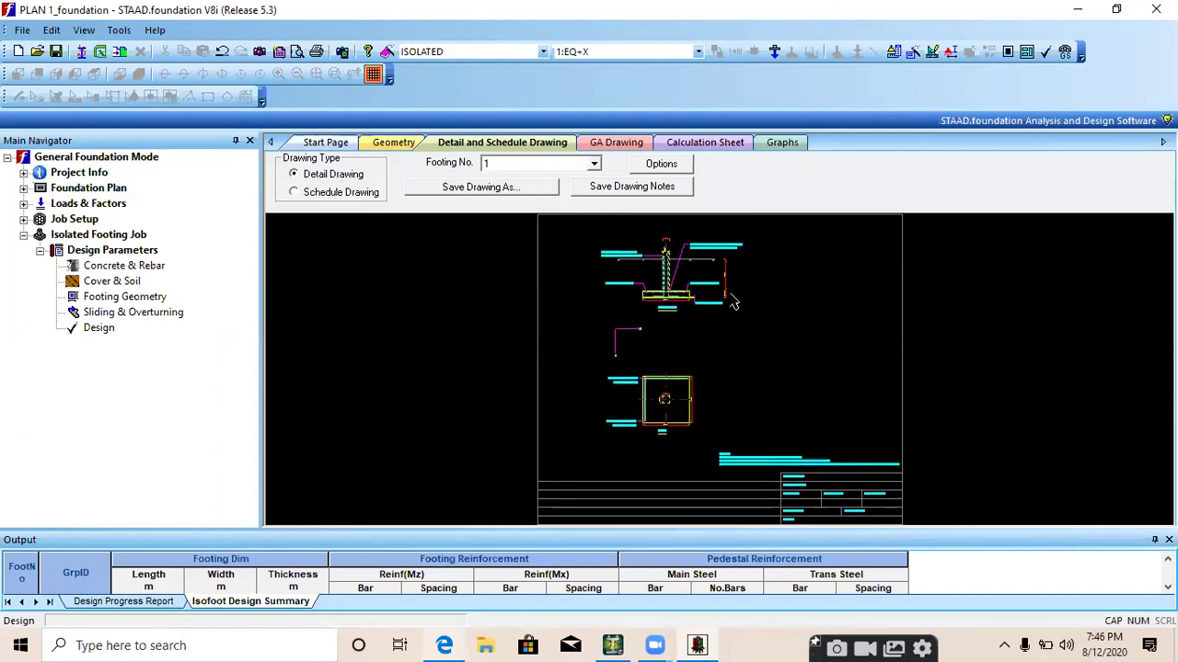
- Examine the soil depth and footing thickness dimensions in the elevation of footing 1
scroll(678, 295, "up", 3)
scroll(676, 303, "up", 1)
scroll(675, 301, "down", 1)
mouse_move(677, 316)
middle_mouse_down()
mouse_move(733, 341)
mouse_move(709, 391)
middle_mouse_up()
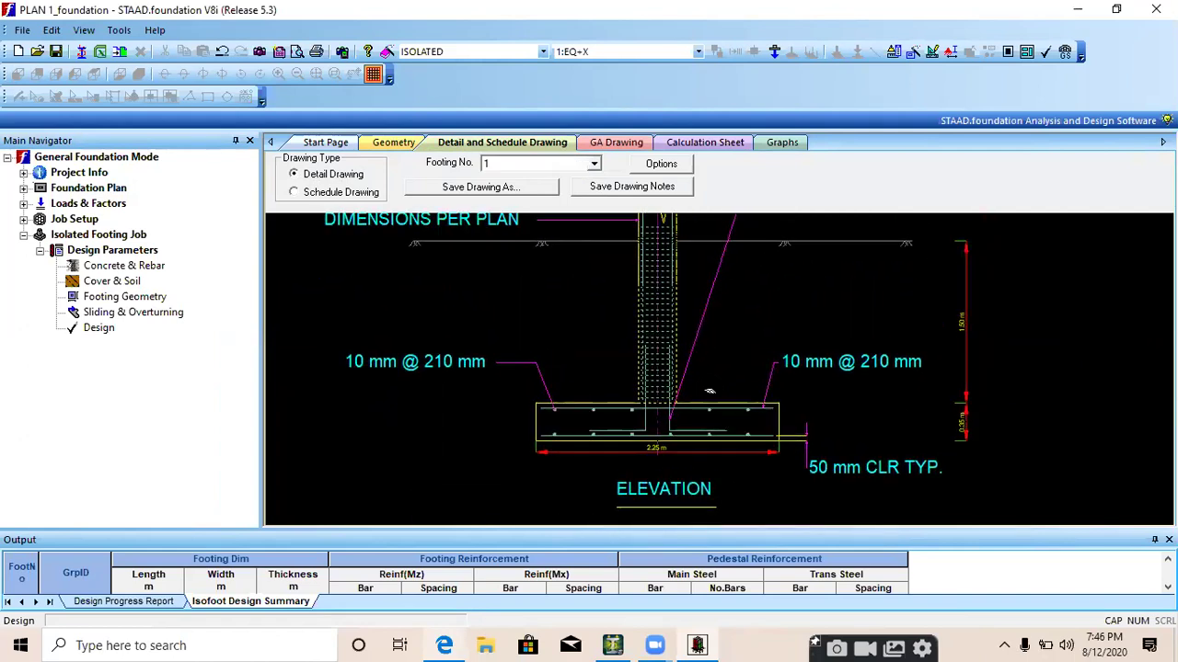
scroll(967, 337, "up", 2)
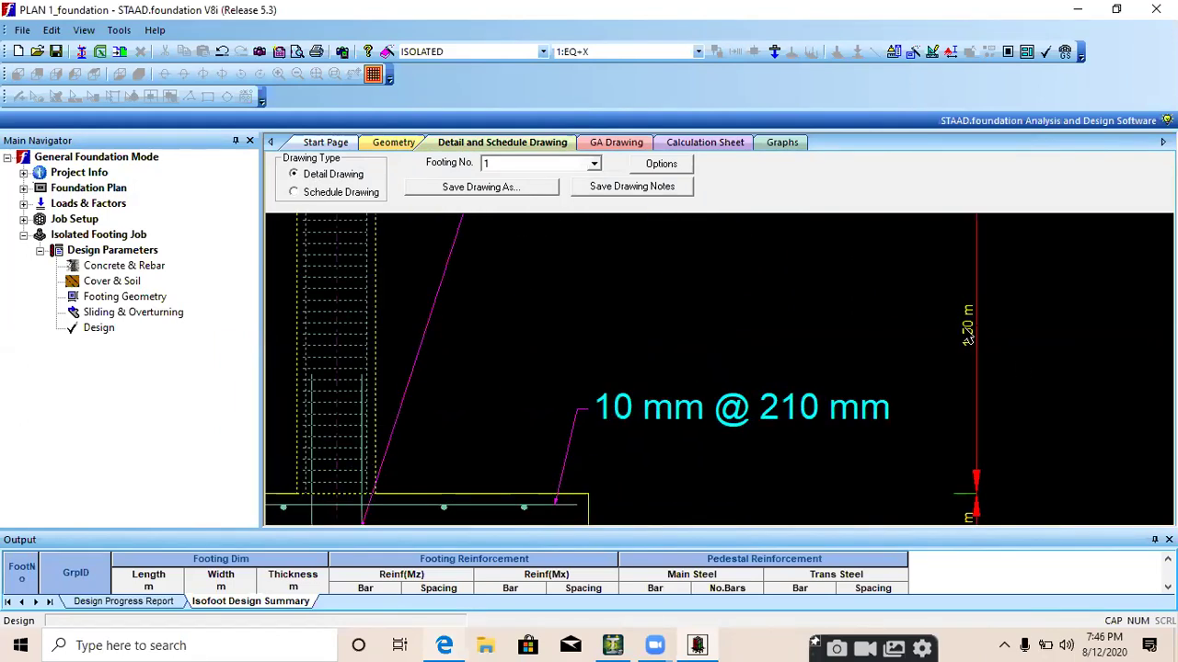
scroll(968, 338, "up", 2)
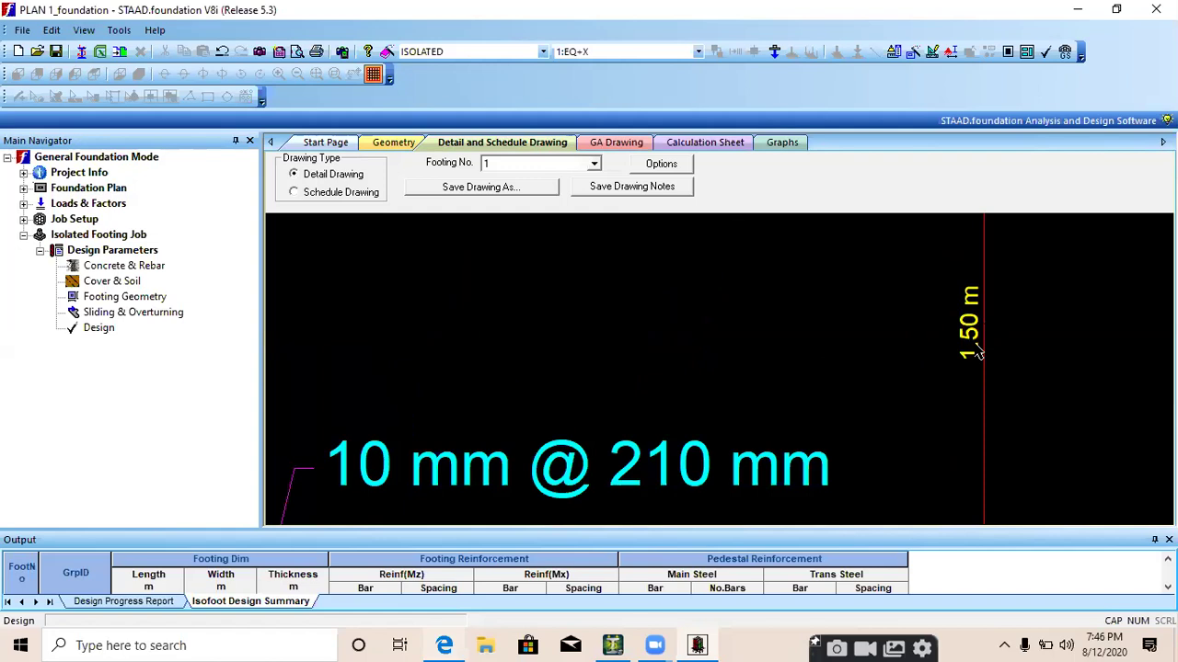
scroll(977, 352, "down", 1)
scroll(977, 352, "down", 3)
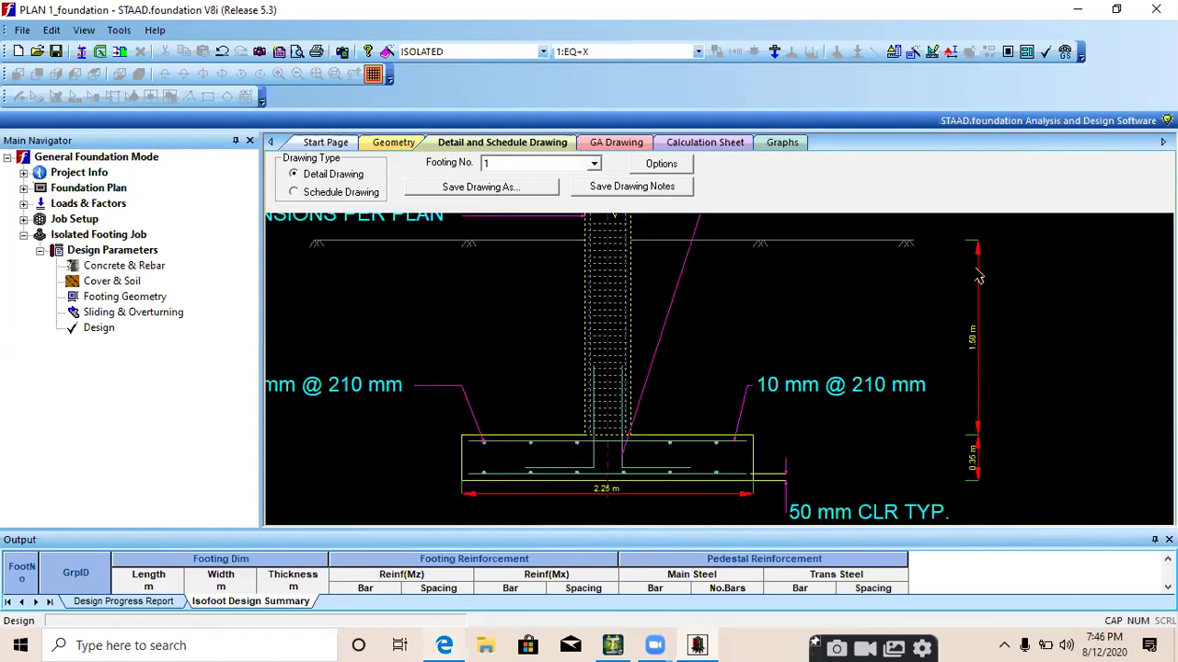
mouse_move(833, 396)
middle_mouse_down()
mouse_move(882, 358)
mouse_move(909, 311)
middle_mouse_up()
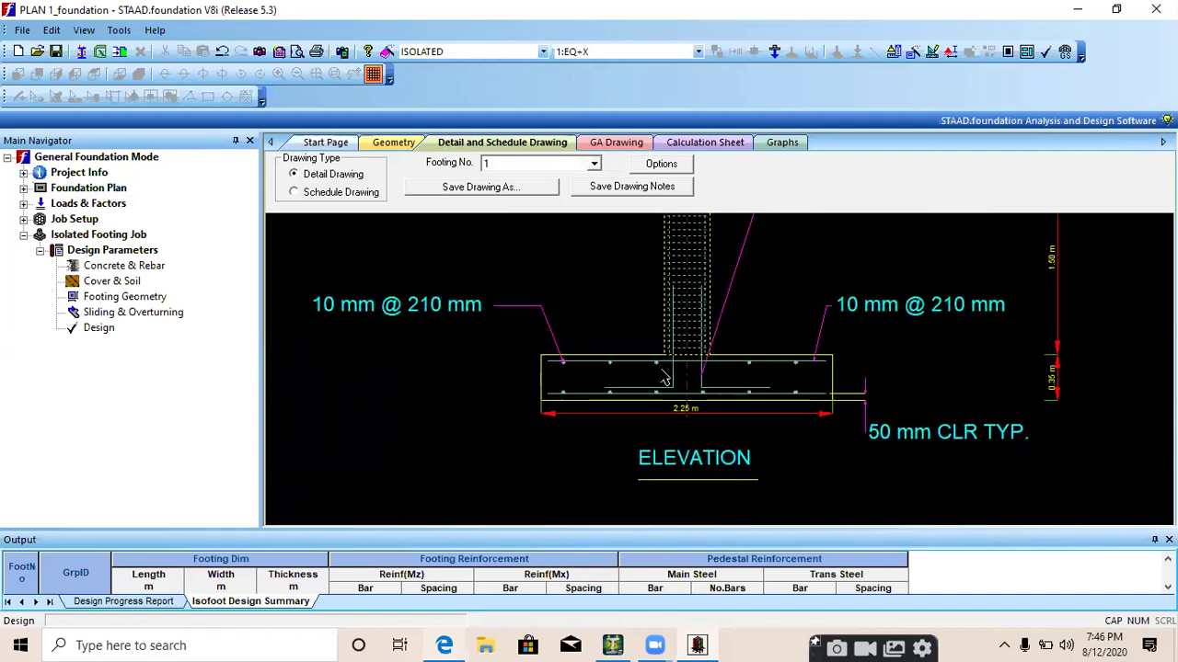
- Examine the footing width, the top reinforcement labels and the clear cover in the elevation of footing 1
middle_click_drag(669, 374, 726, 384)
scroll(748, 443, "up", 3)
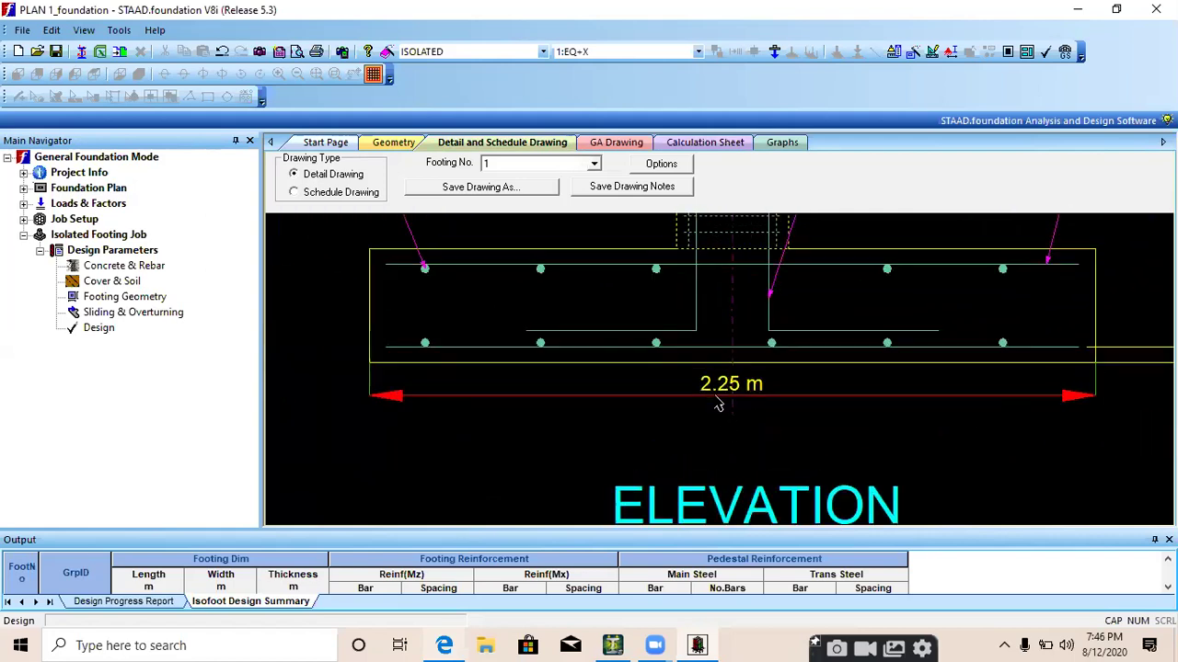
scroll(764, 394, "down", 3)
scroll(782, 379, "up", 2)
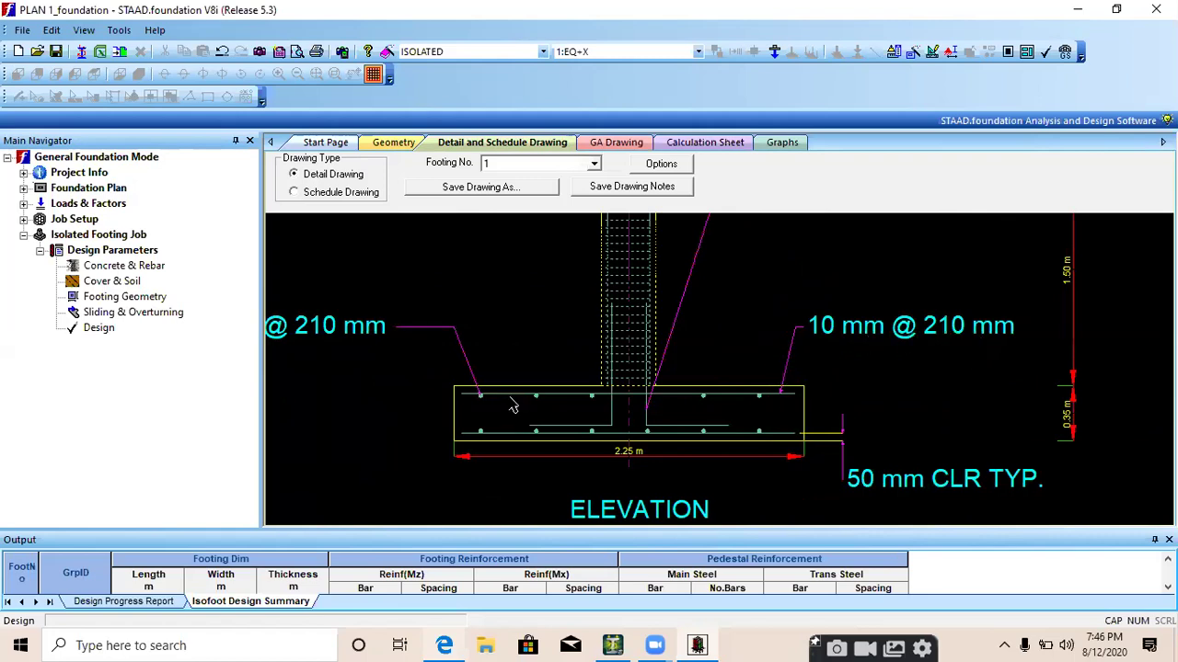
middle_click_drag(478, 399, 629, 396)
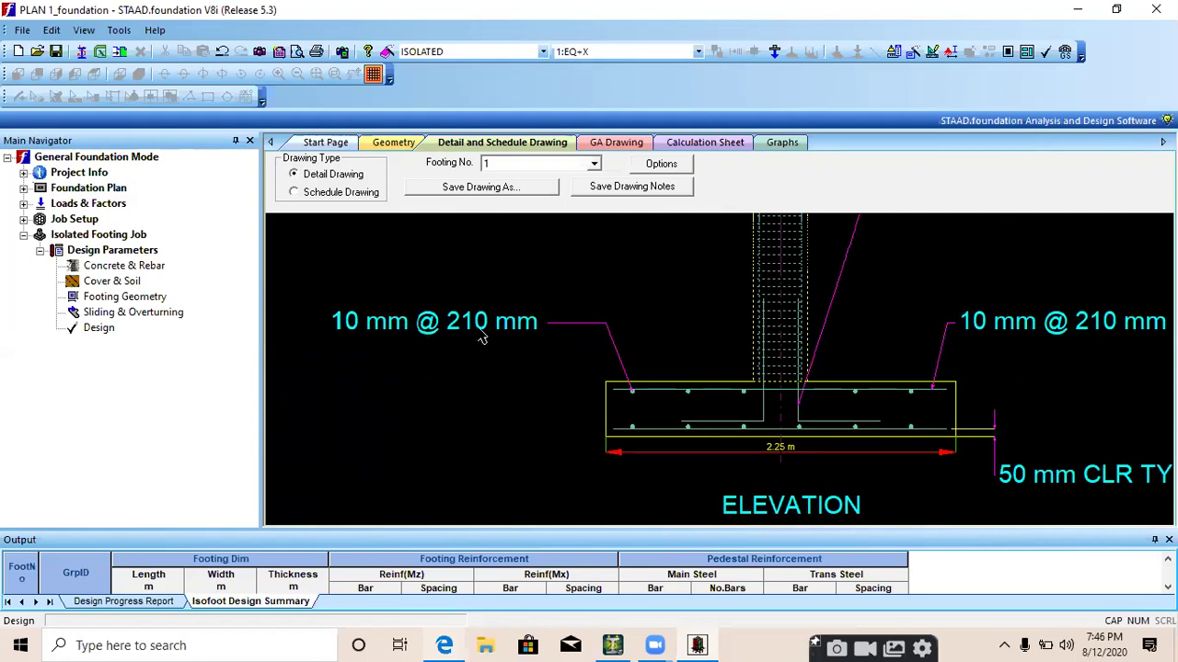
middle_click_drag(944, 445, 840, 341)
scroll(880, 413, "up", 2)
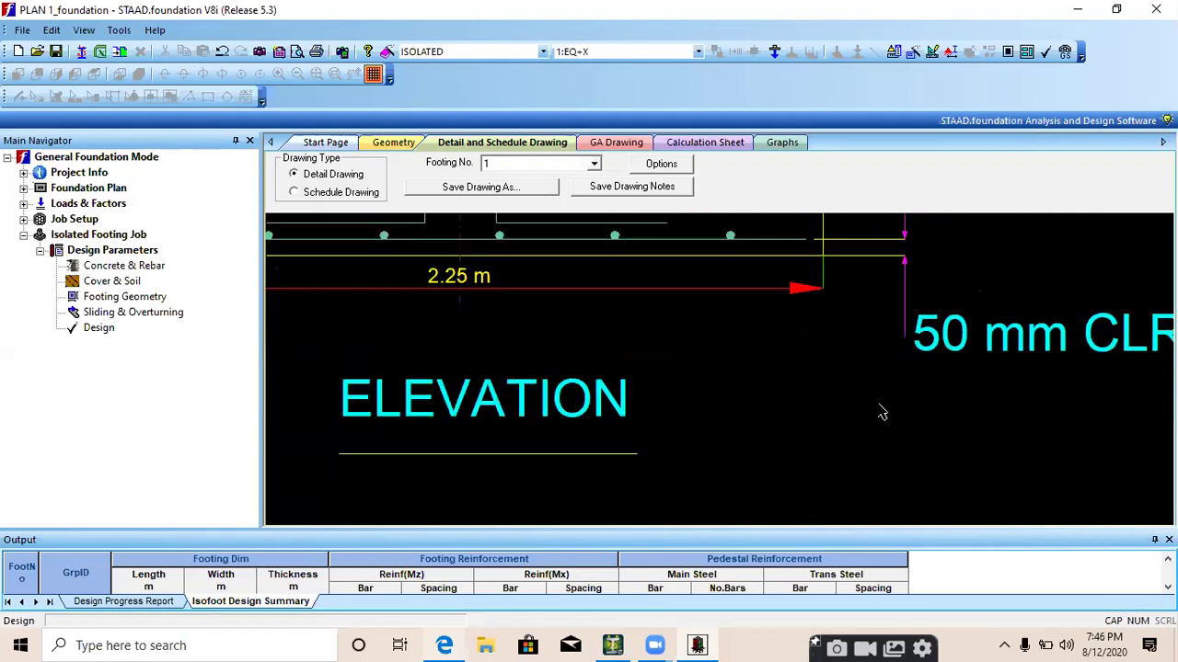
- Examine the bottom reinforcement labels and column dimensions in the plan of footing 1
scroll(865, 407, "down", 5)
middle_click_drag(863, 406, 869, 293)
mouse_move(831, 436)
middle_mouse_down()
mouse_move(799, 293)
mouse_move(774, 377)
middle_mouse_up()
scroll(798, 304, "up", 4)
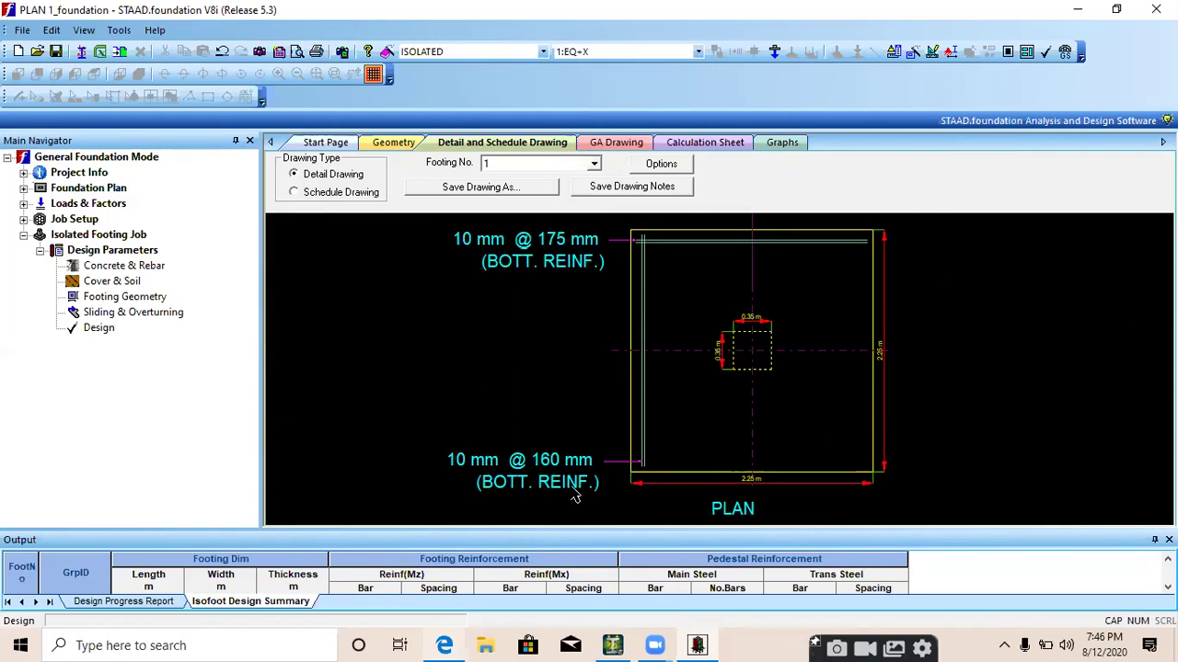
scroll(689, 420, "down", 3)
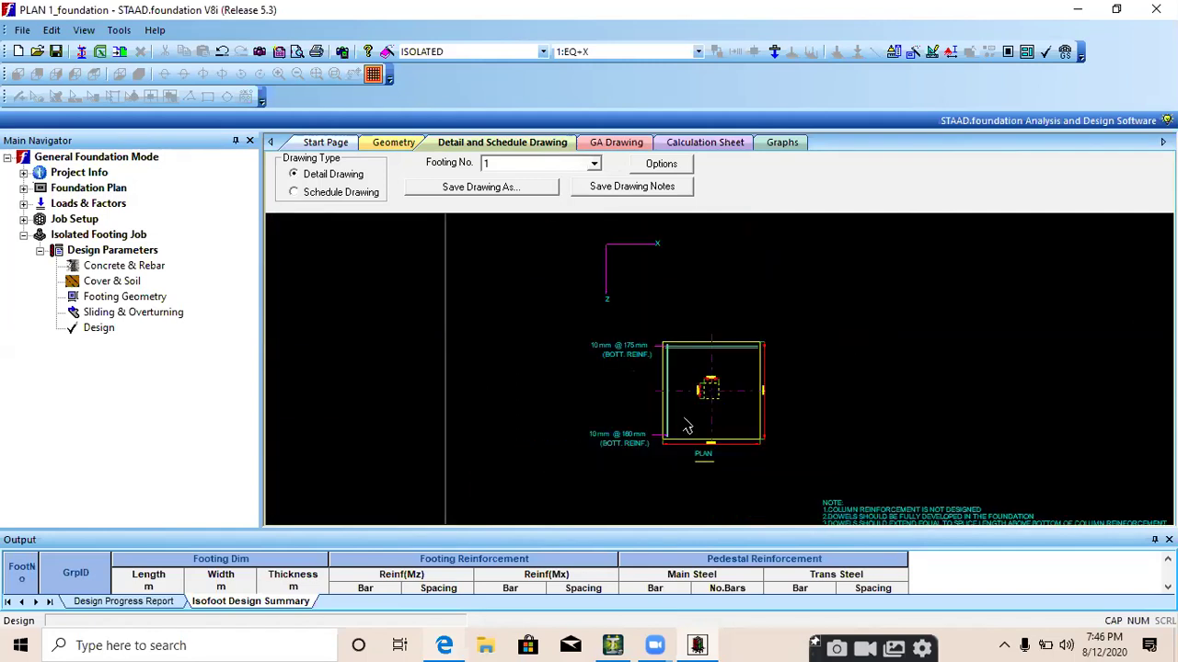
- Display the detail drawing of footing 6 and examine its elevation and reinforcement labels
left_click(554, 168)
left_click(543, 243)
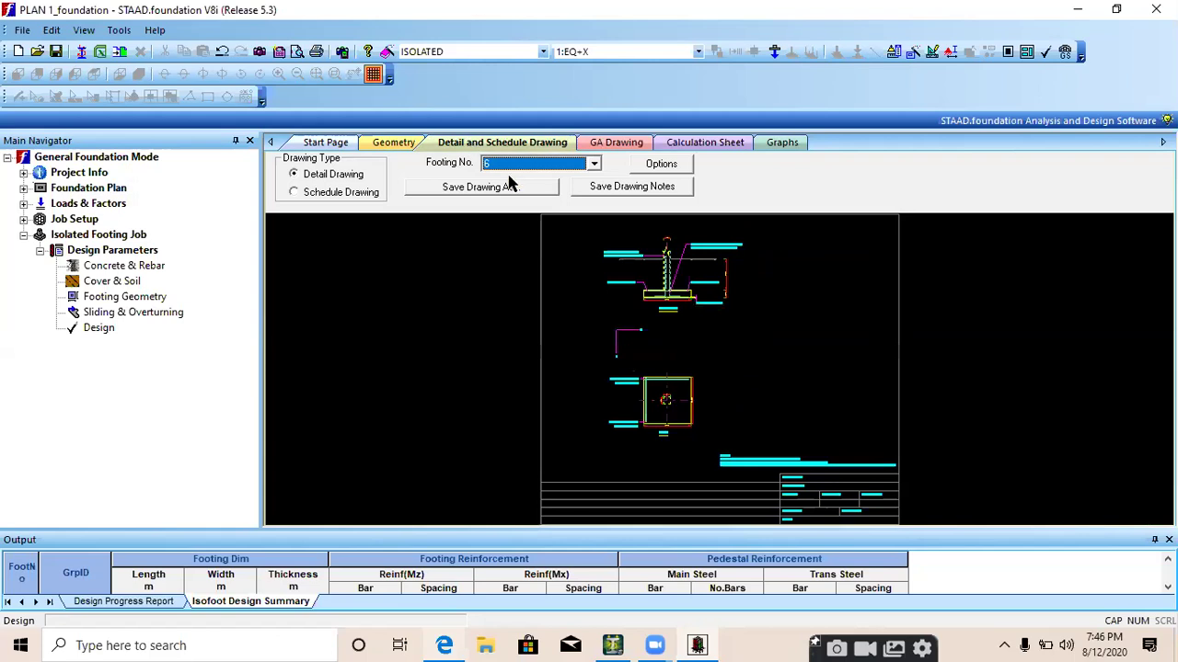
left_click(723, 319)
scroll(699, 300, "up", 5)
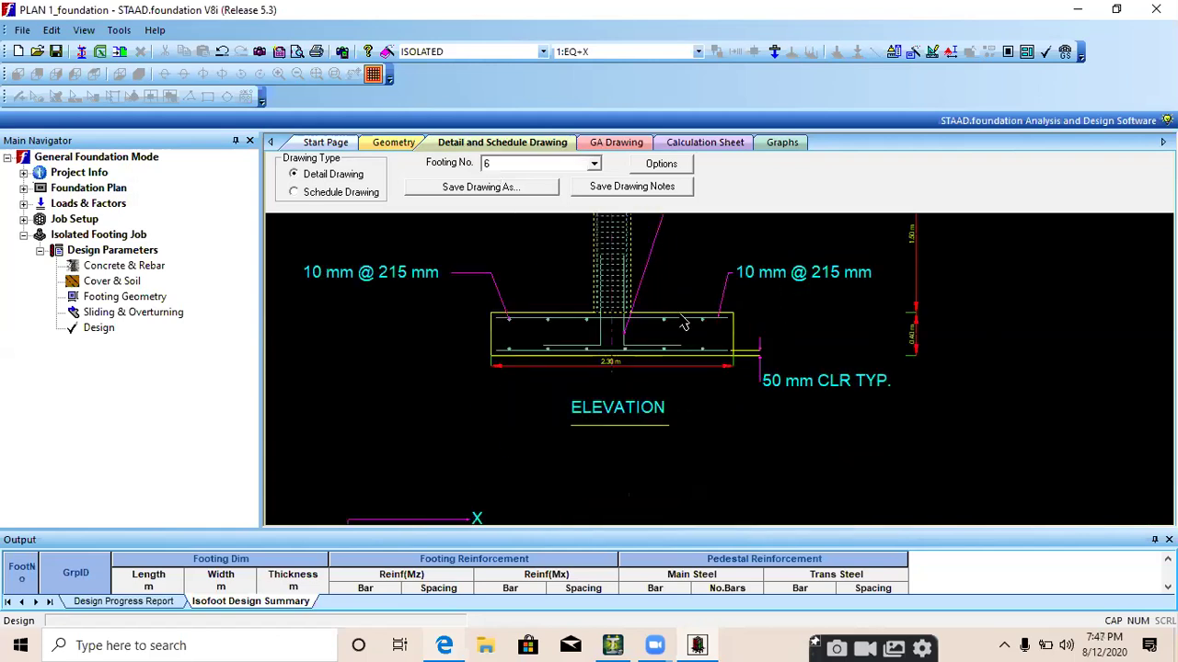
middle_click_drag(681, 316, 714, 357)
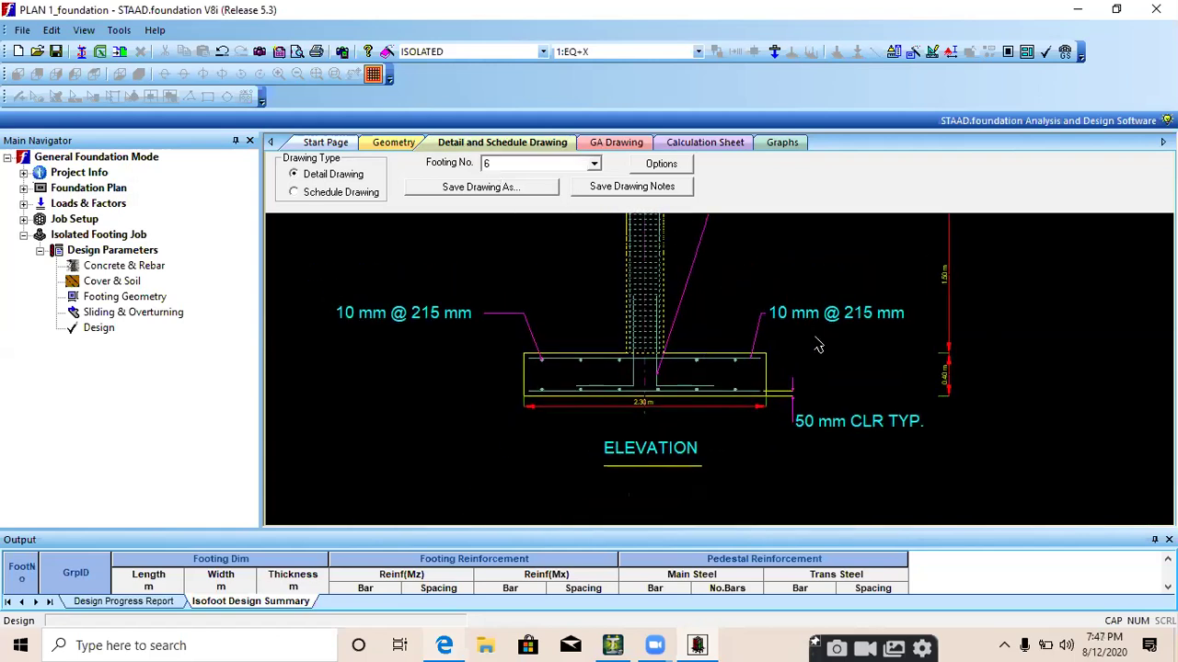
- Review the rest of footing 6's detail drawing, then recheck the depth dimensions beside its elevation
scroll(792, 378, "down", 6)
middle_click_drag(793, 433, 778, 295)
mouse_move(781, 355)
middle_mouse_down()
mouse_move(756, 358)
mouse_move(761, 272)
middle_mouse_up()
scroll(608, 379, "down", 1)
scroll(608, 378, "up", 3)
scroll(623, 351, "down", 3)
middle_click_drag(807, 240, 743, 429)
scroll(740, 367, "up", 3)
scroll(722, 370, "up", 4)
scroll(713, 371, "down", 5)
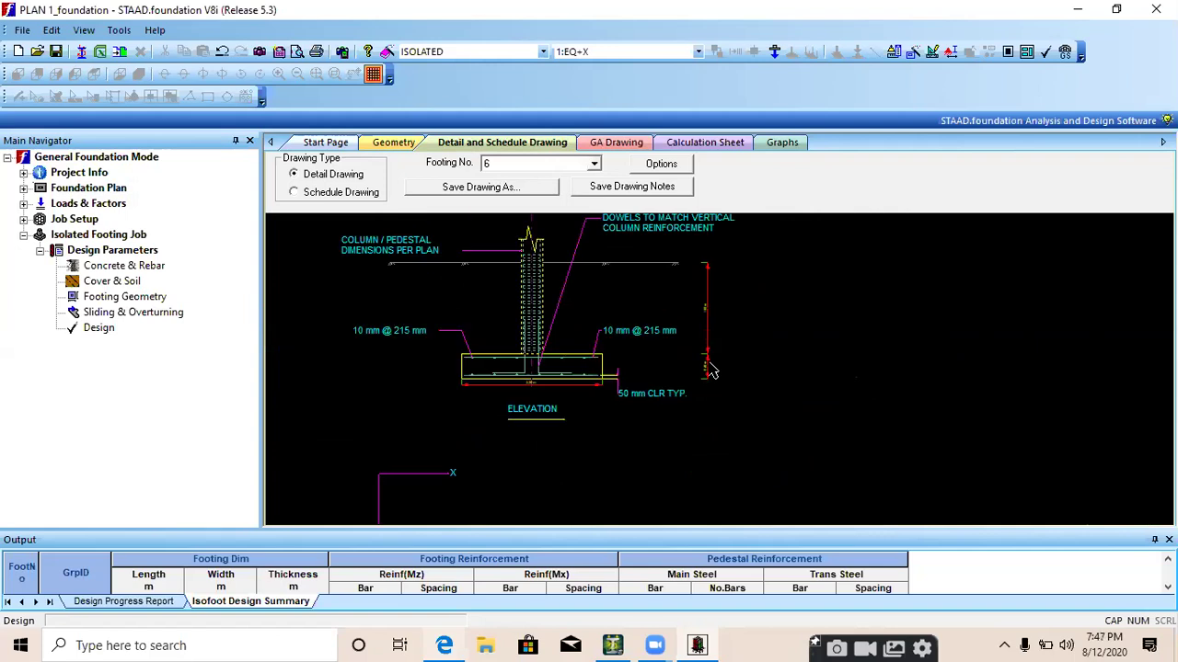
- Display the schedule drawing and examine the typical footing section with its reinforcement, cover and dimension labels
left_click(341, 195)
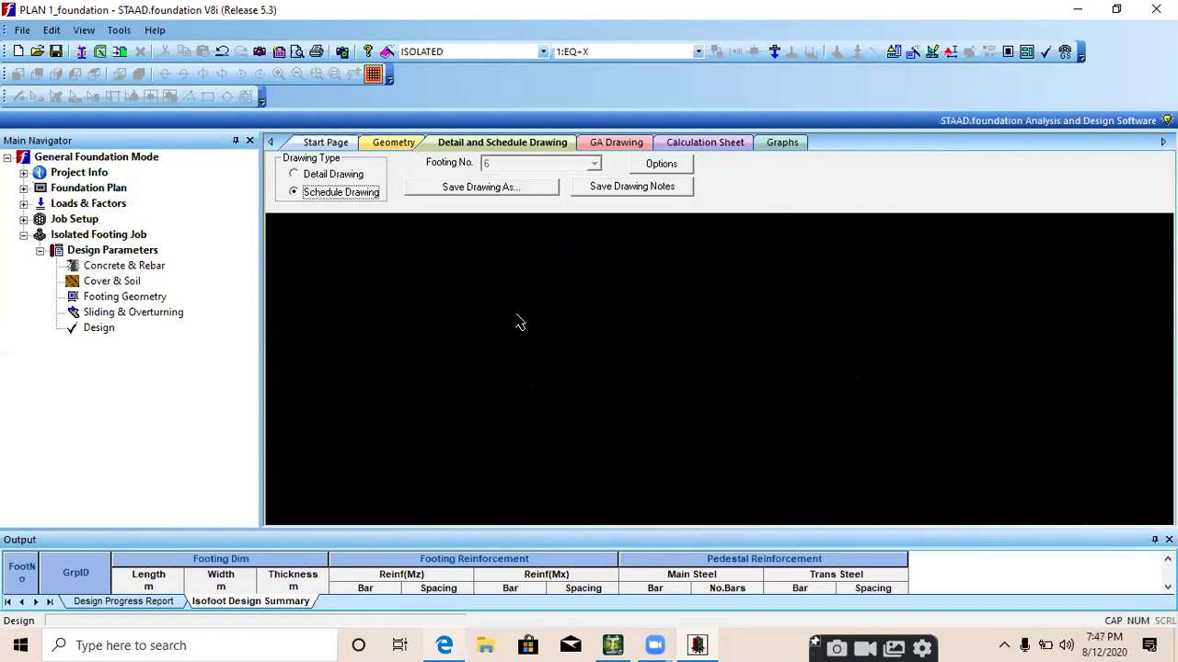
scroll(439, 331, "up", 2)
scroll(440, 320, "up", 7)
middle_click_drag(440, 320, 665, 392)
scroll(664, 382, "down", 2)
scroll(667, 396, "up", 1)
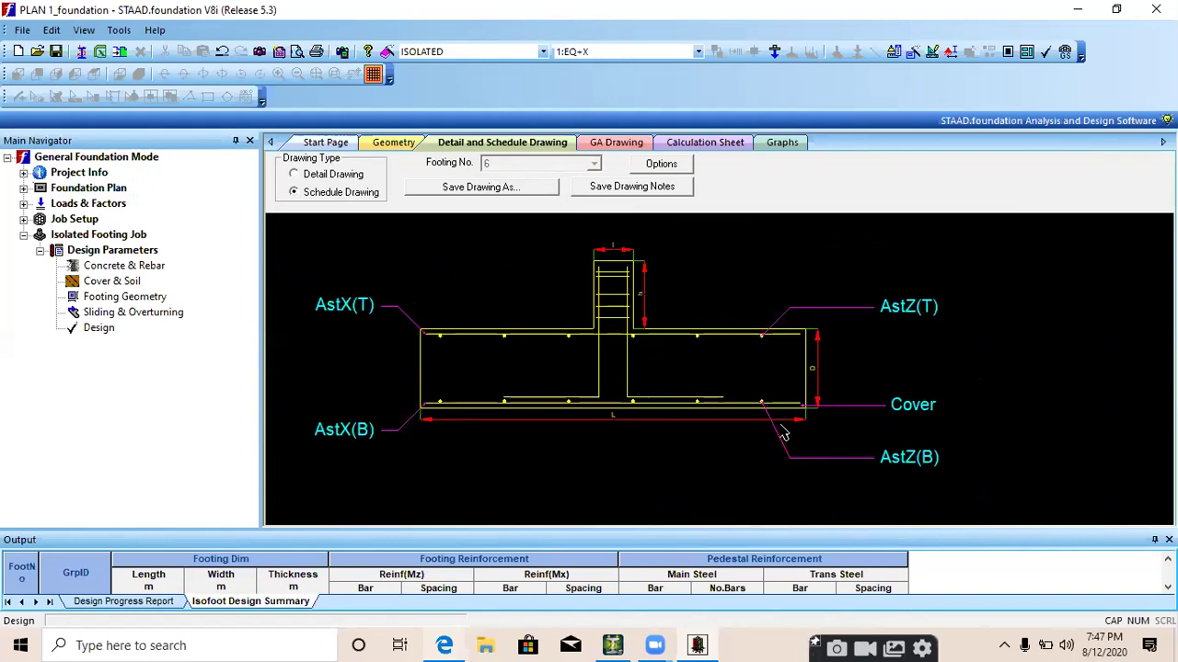
scroll(918, 428, "down", 1)
scroll(917, 423, "down", 7)
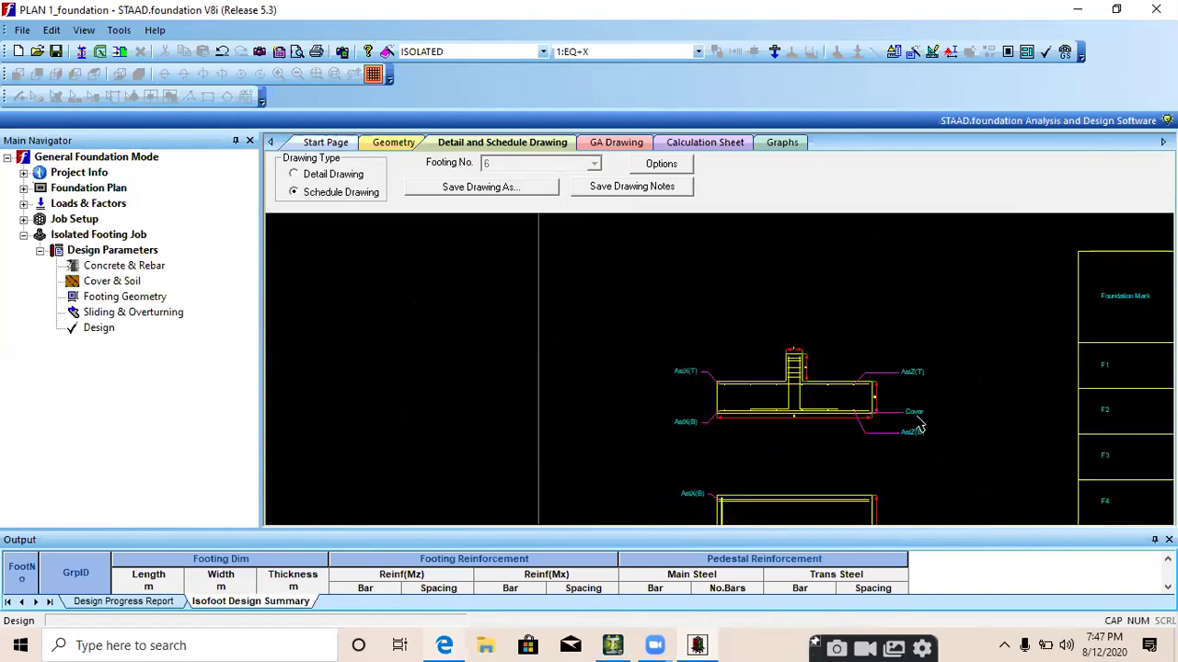
- Examine the foundation marks, column numbers and column/pedestal dimensions in the footing schedule table
middle_click_drag(1040, 402, 709, 344)
scroll(709, 344, "up", 3)
scroll(711, 351, "up", 5)
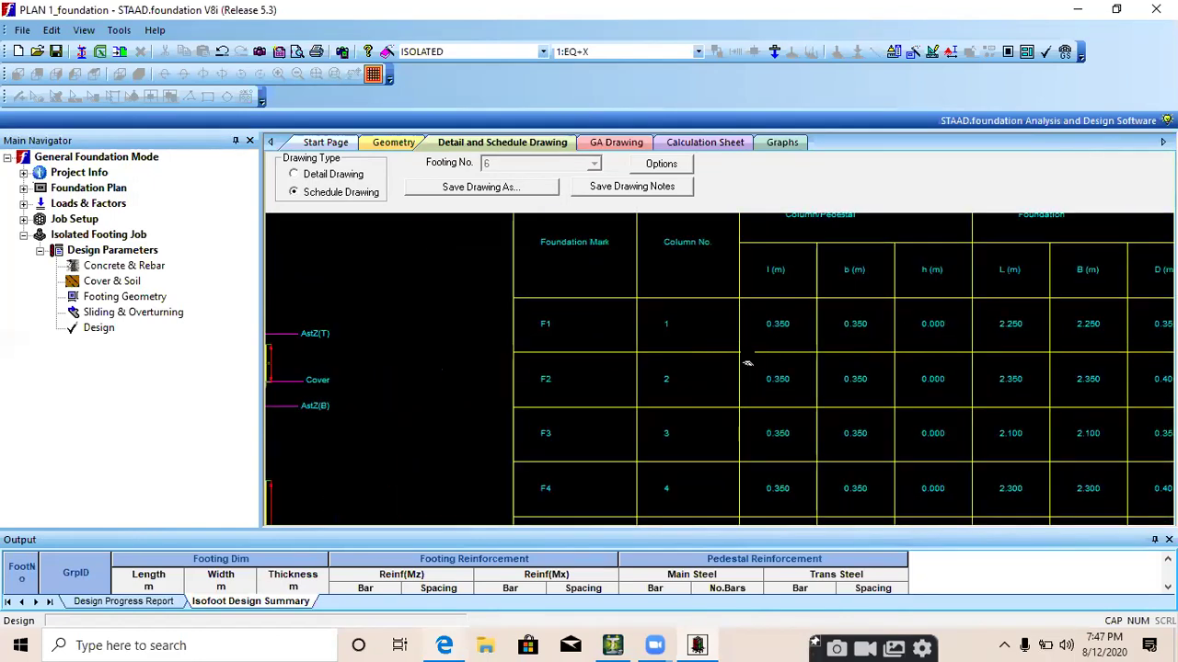
middle_click_drag(418, 287, 413, 358)
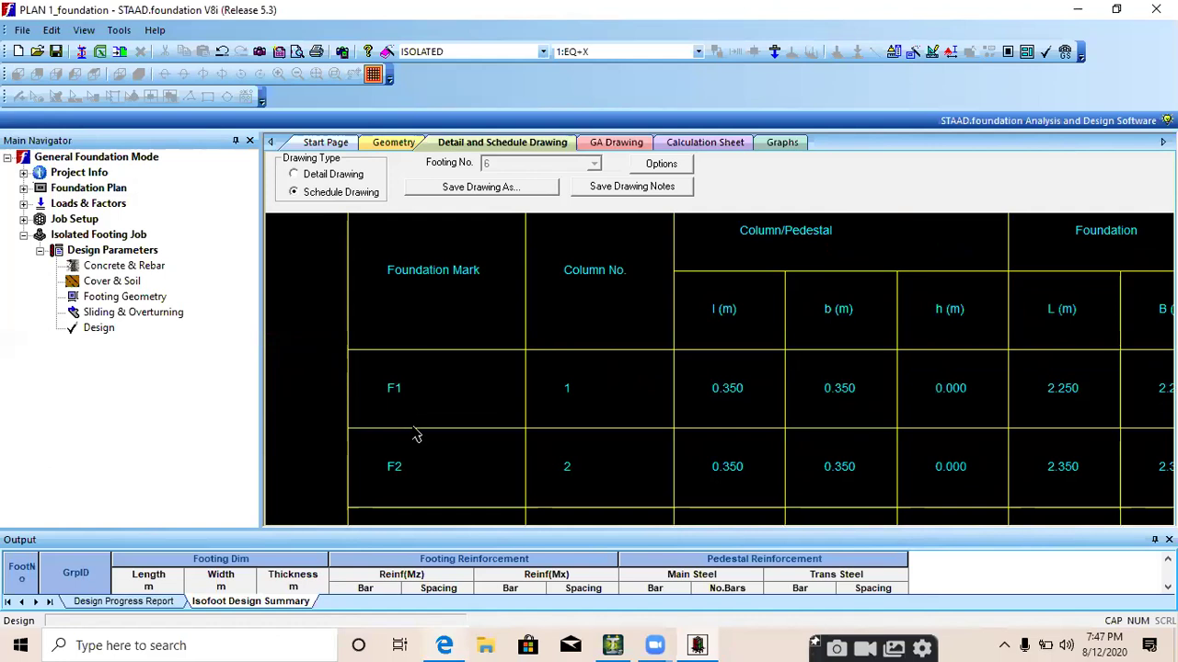
middle_click_drag(692, 433, 520, 400)
mouse_move(650, 368)
middle_mouse_down()
mouse_move(623, 417)
mouse_move(670, 369)
middle_mouse_up()
scroll(543, 357, "up", 2)
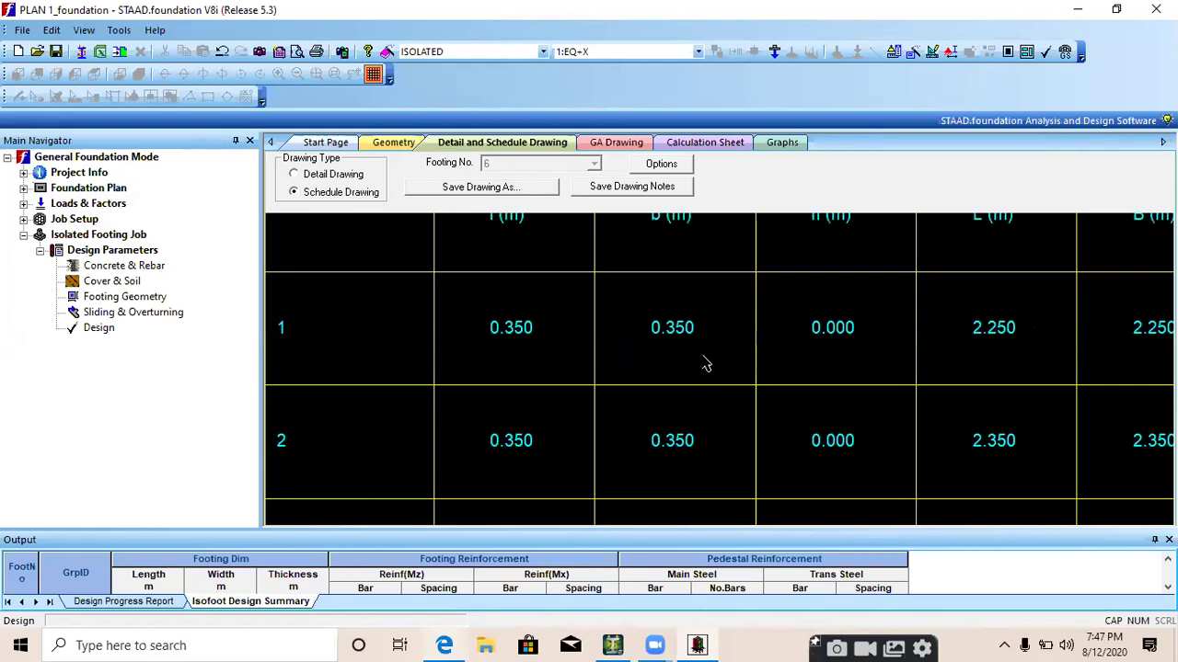
- Examine the foundation dimensions, cover and reinforcement columns of the footing schedule table
scroll(703, 357, "down", 2)
middle_click_drag(999, 388, 666, 402)
scroll(674, 349, "up", 1)
middle_click_drag(694, 348, 633, 390)
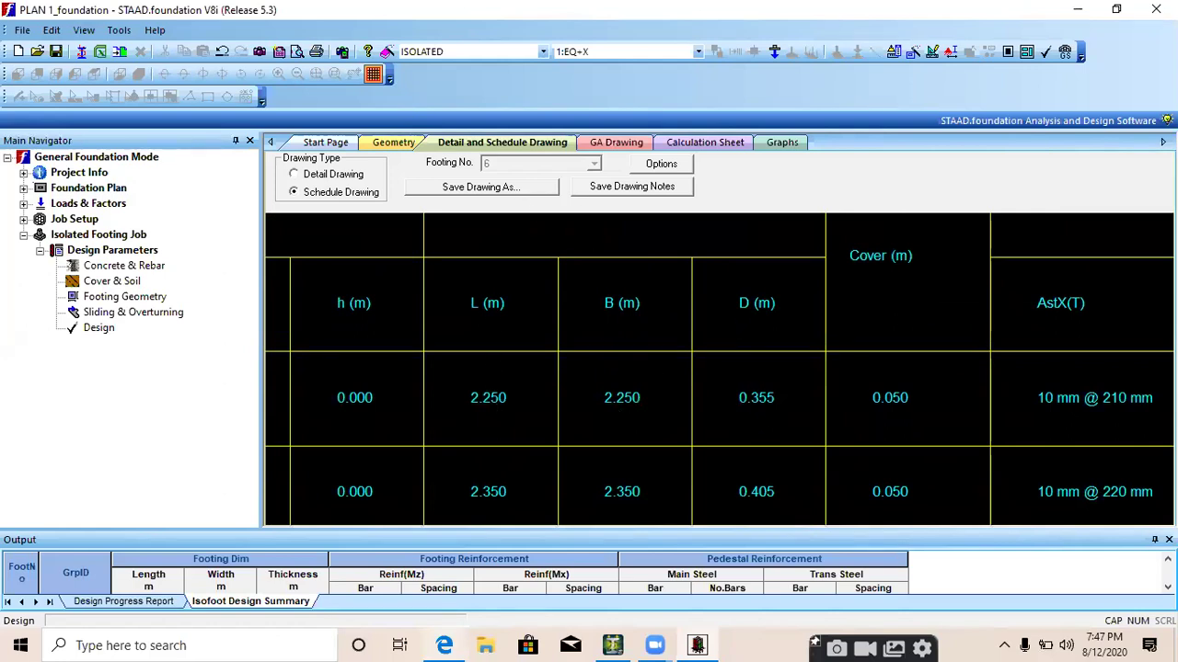
middle_click_drag(929, 435, 781, 312)
middle_click_drag(760, 436, 561, 317)
middle_click_drag(757, 403, 592, 396)
middle_click_drag(949, 389, 750, 388)
middle_click_drag(1008, 386, 898, 382)
scroll(897, 383, "down", 4)
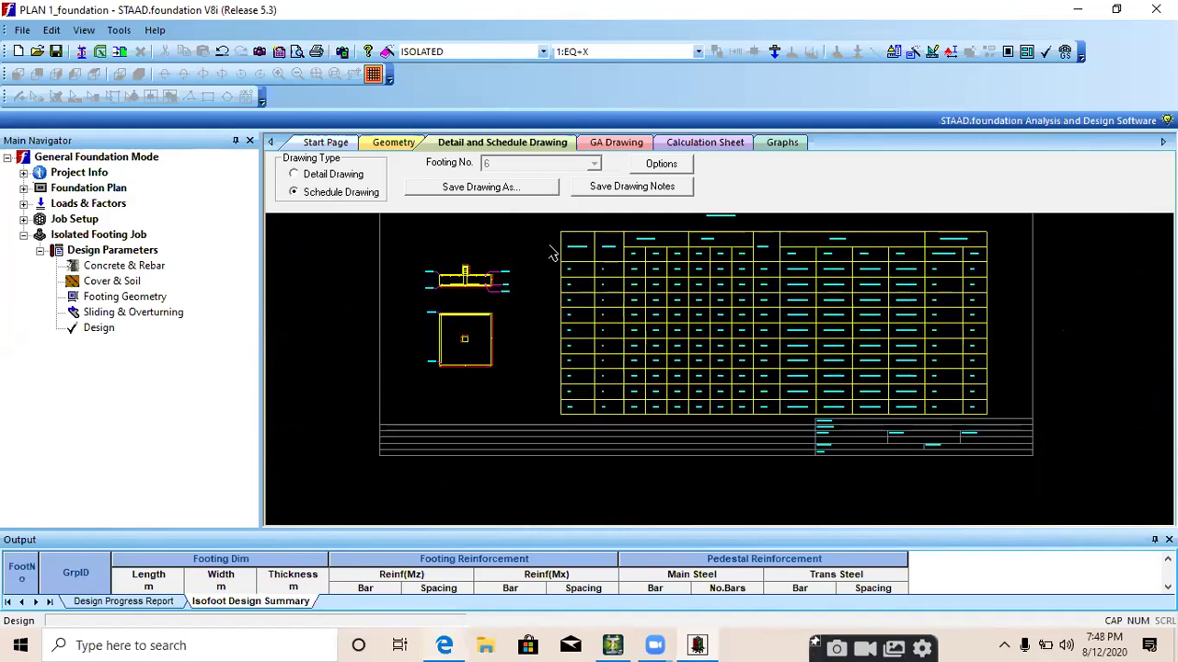
- Open the general arrangement drawing and examine the layout of adjacent footings for overlaps
left_click(615, 146)
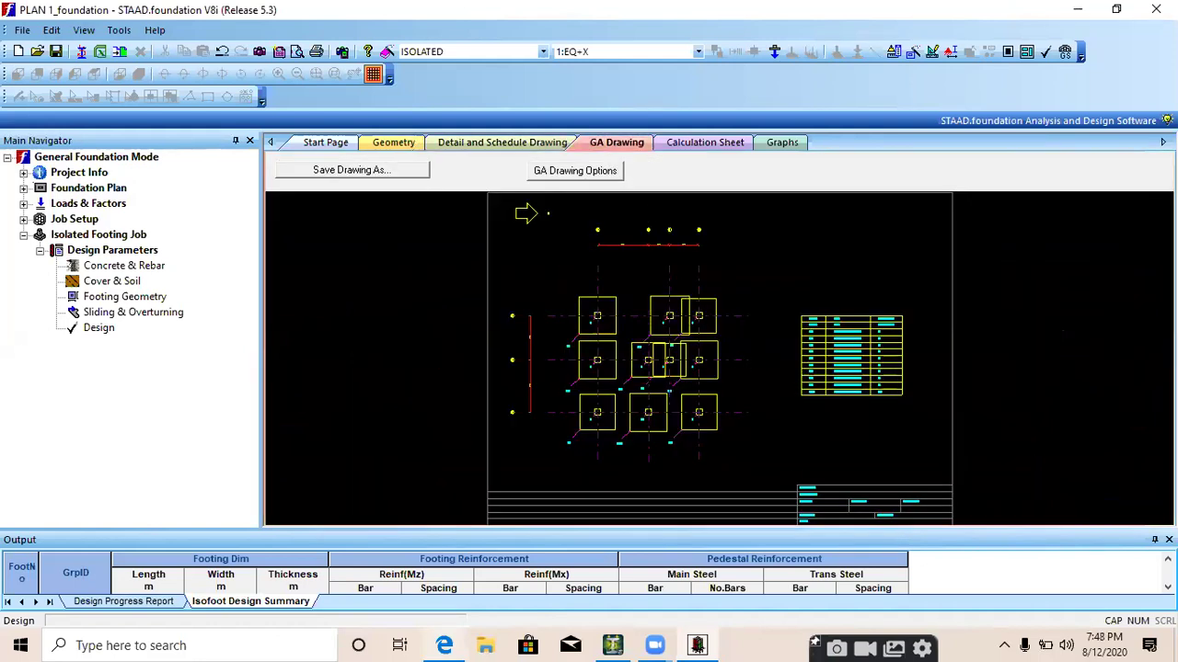
scroll(702, 347, "up", 4)
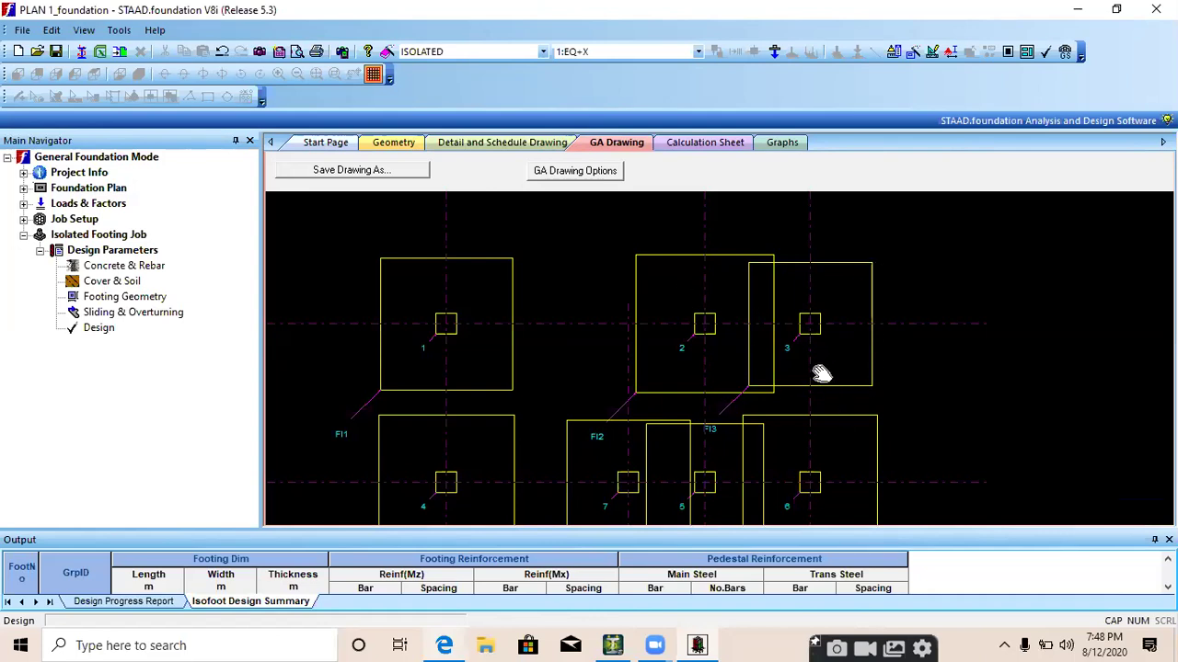
scroll(819, 373, "down", 3)
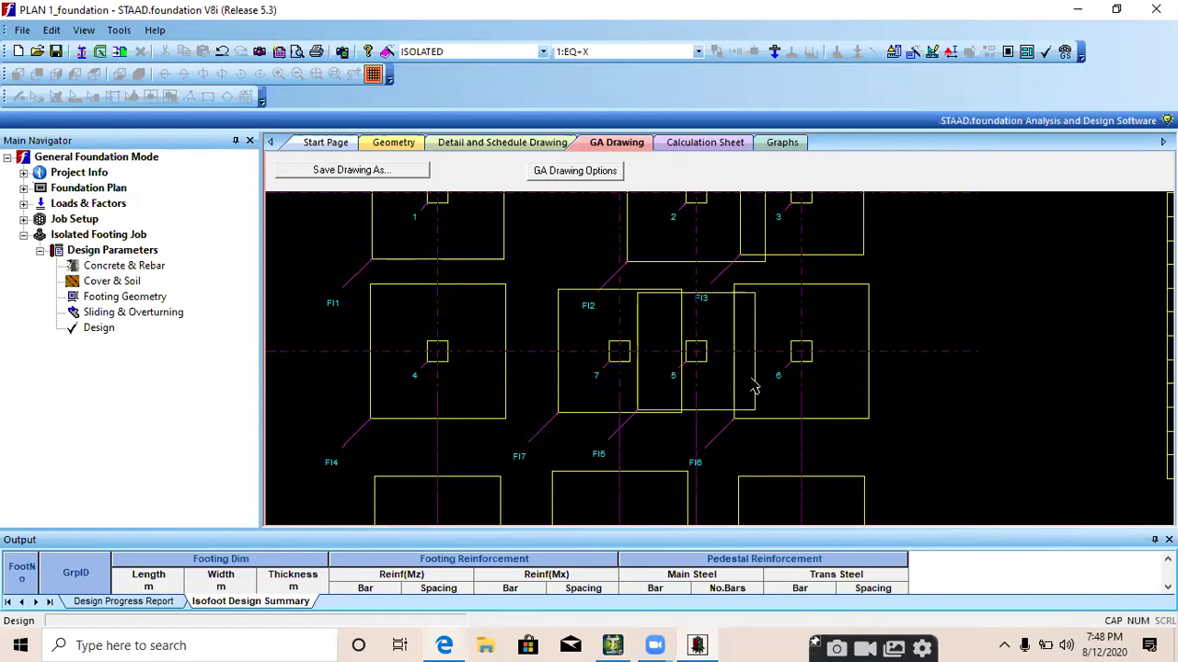
- Examine the footing layout and the table of footing marks, sizes and column numbers in the general arrangement drawing
scroll(753, 390, "down", 2)
middle_click_drag(764, 389, 746, 373)
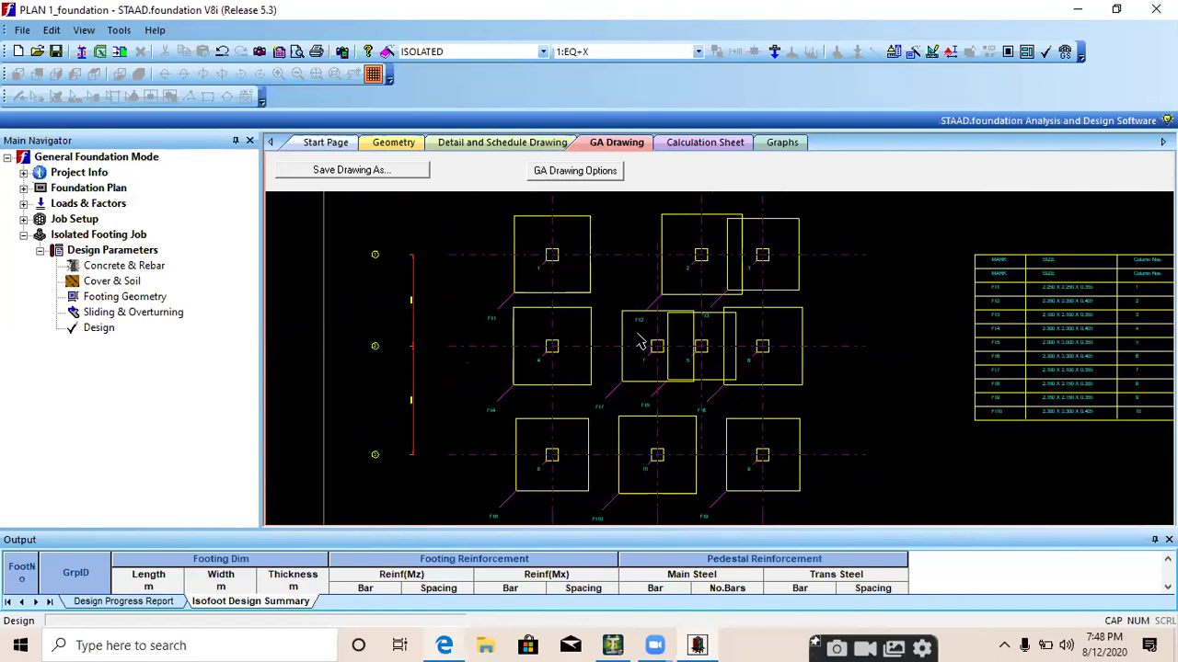
scroll(868, 402, "up", 3)
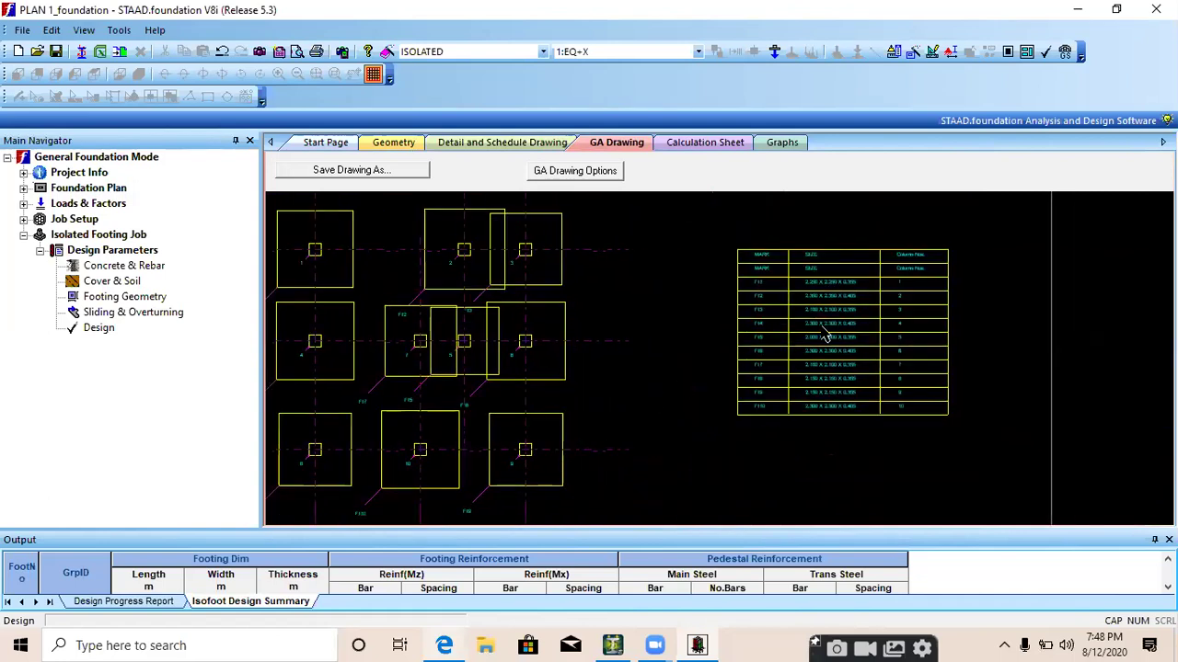
scroll(825, 312, "up", 1)
middle_click_drag(825, 312, 704, 326)
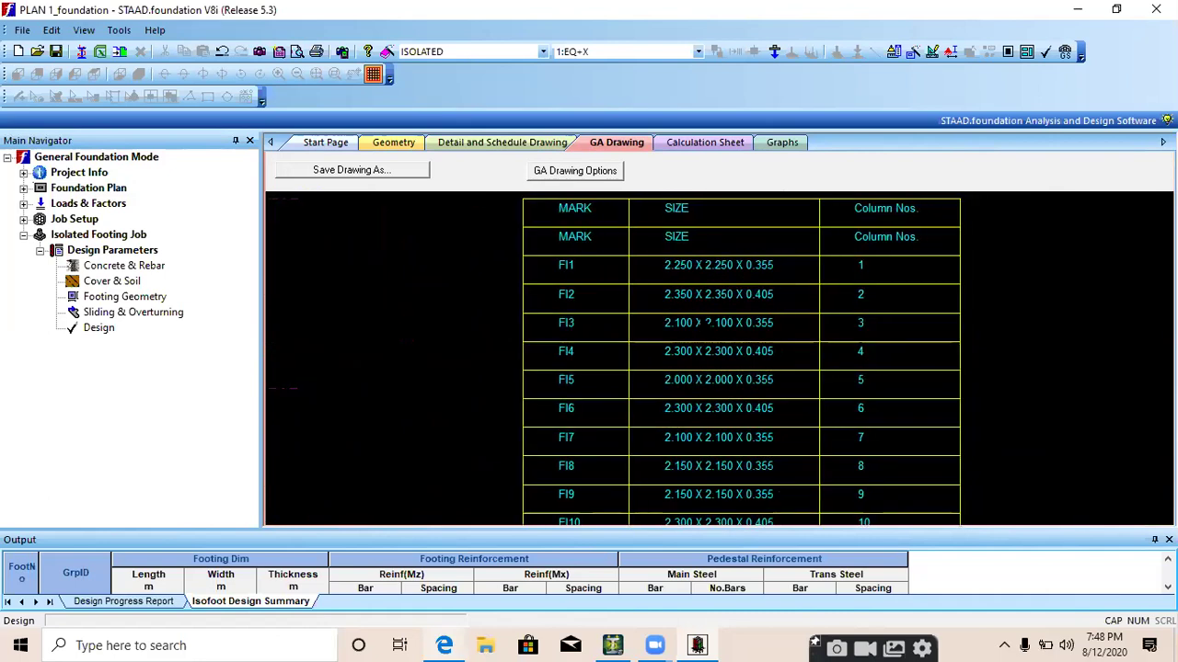
scroll(710, 324, "down", 2)
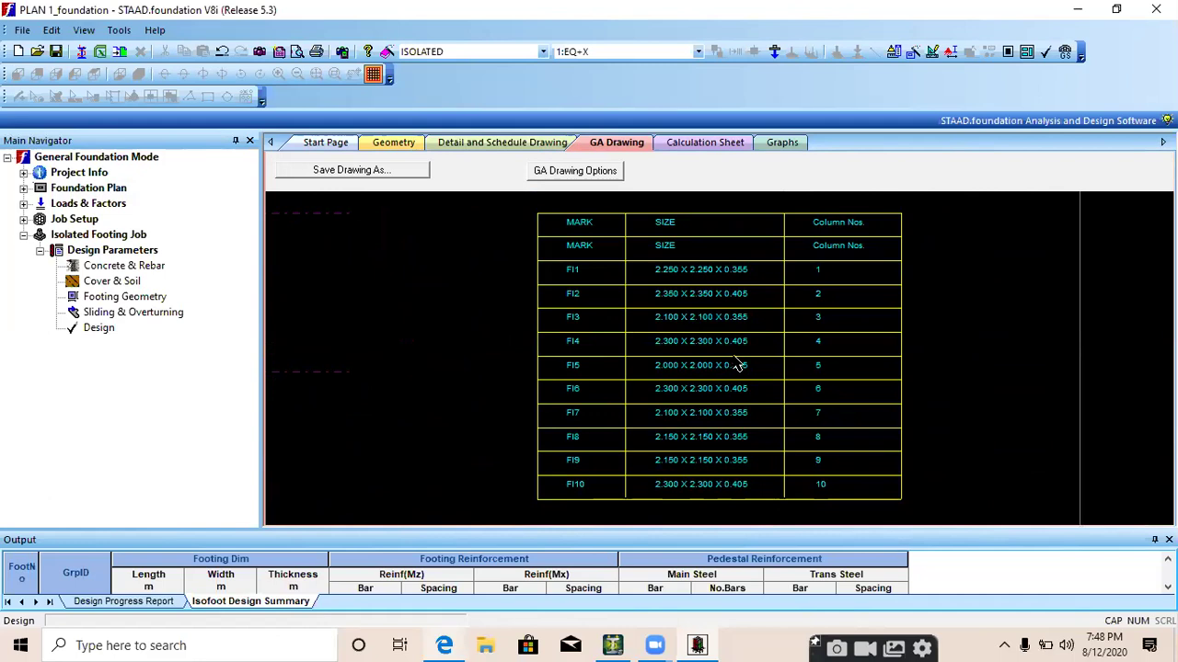
scroll(714, 333, "up", 2)
mouse_move(689, 328)
middle_mouse_down()
mouse_move(675, 319)
mouse_move(663, 228)
middle_mouse_up()
middle_click_drag(704, 371, 685, 306)
scroll(685, 368, "down", 5)
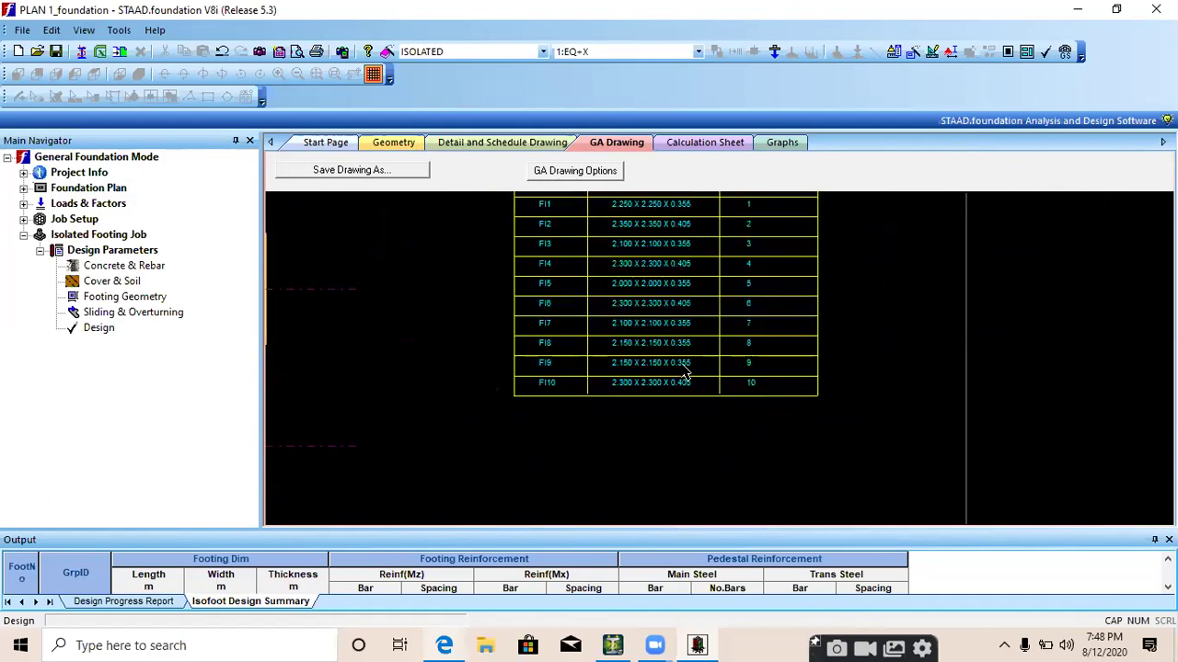
- Open the calculation sheet and examine the footing reinforcement summary, load combinations and applied service loads for Isolated Footing 1
left_click(719, 144)
scroll(763, 296, "down", 1)
scroll(760, 305, "down", 15)
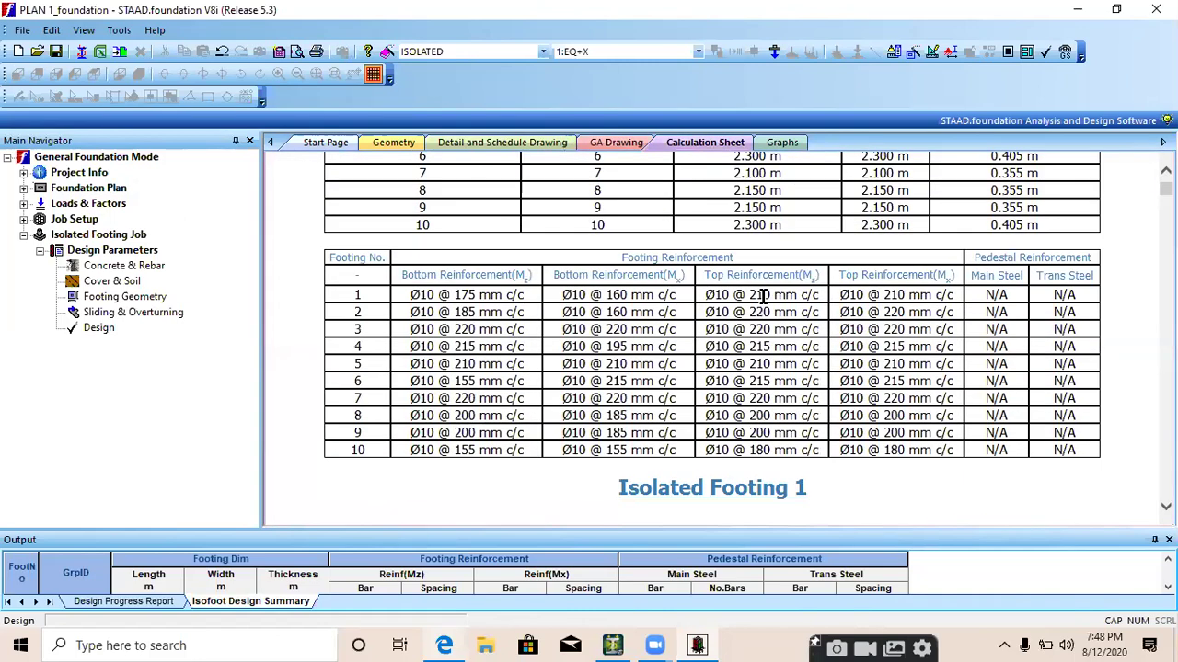
scroll(762, 315, "down", 15)
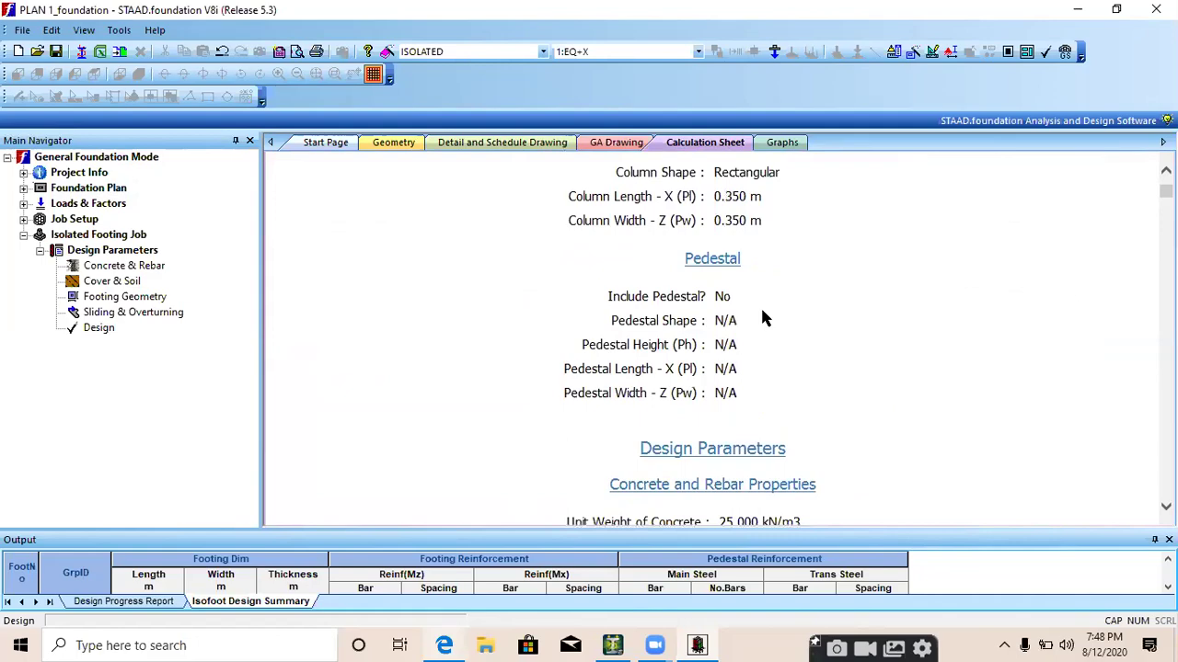
scroll(783, 365, "down", 15)
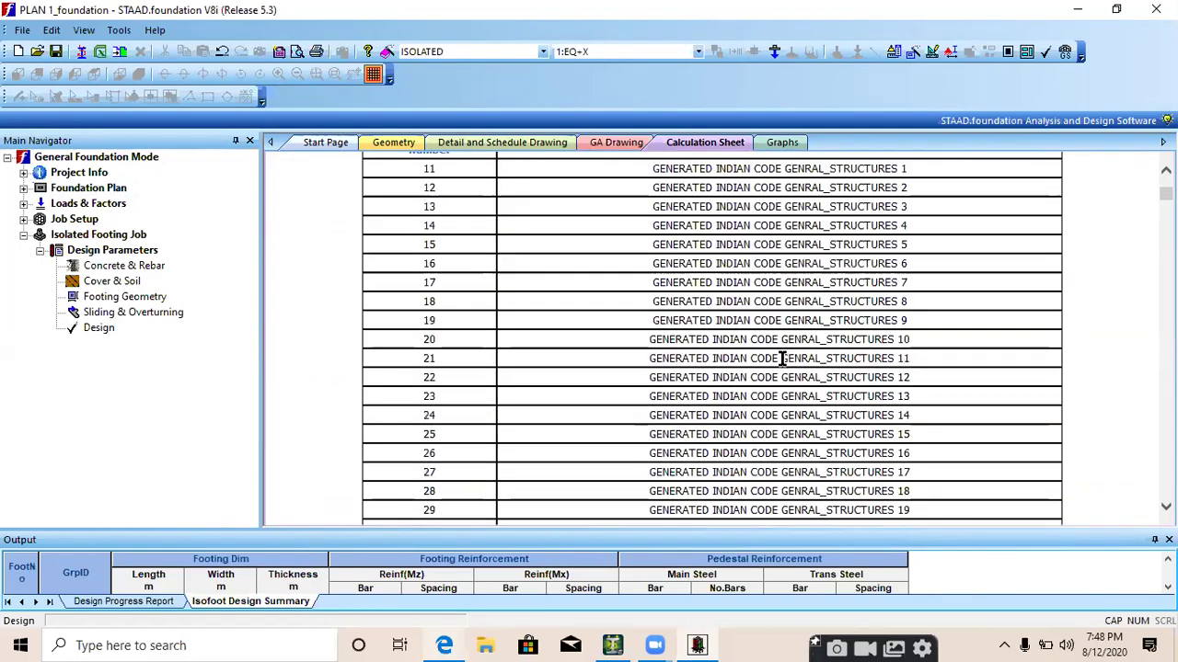
scroll(777, 352, "down", 15)
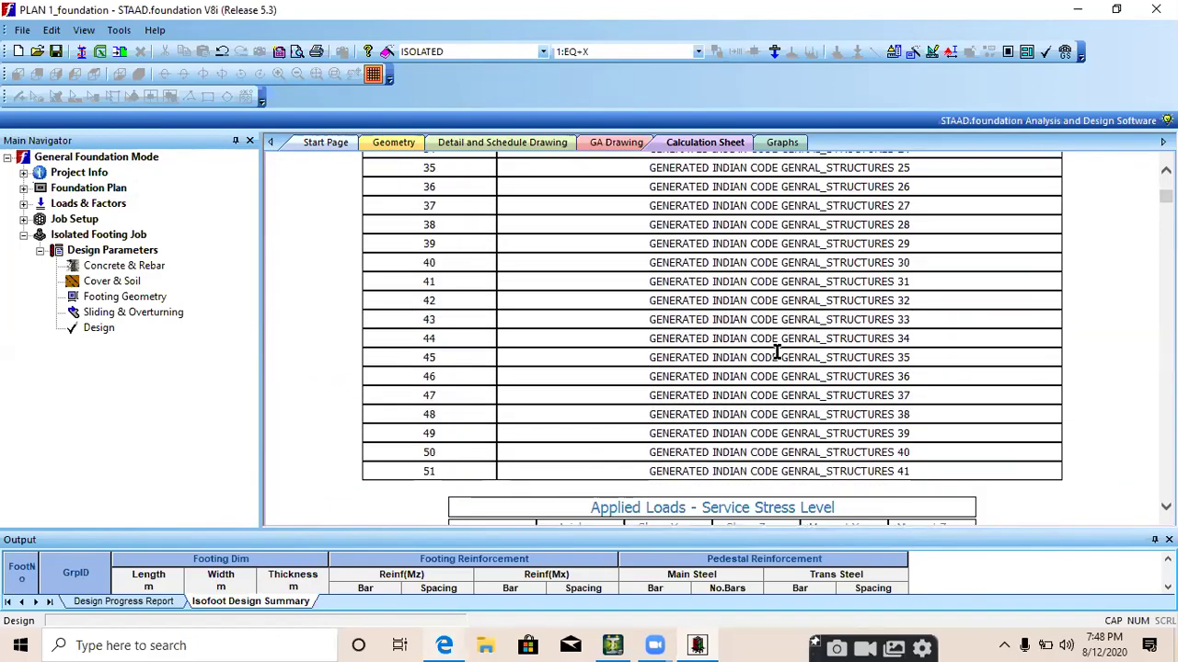
scroll(777, 352, "down", 12)
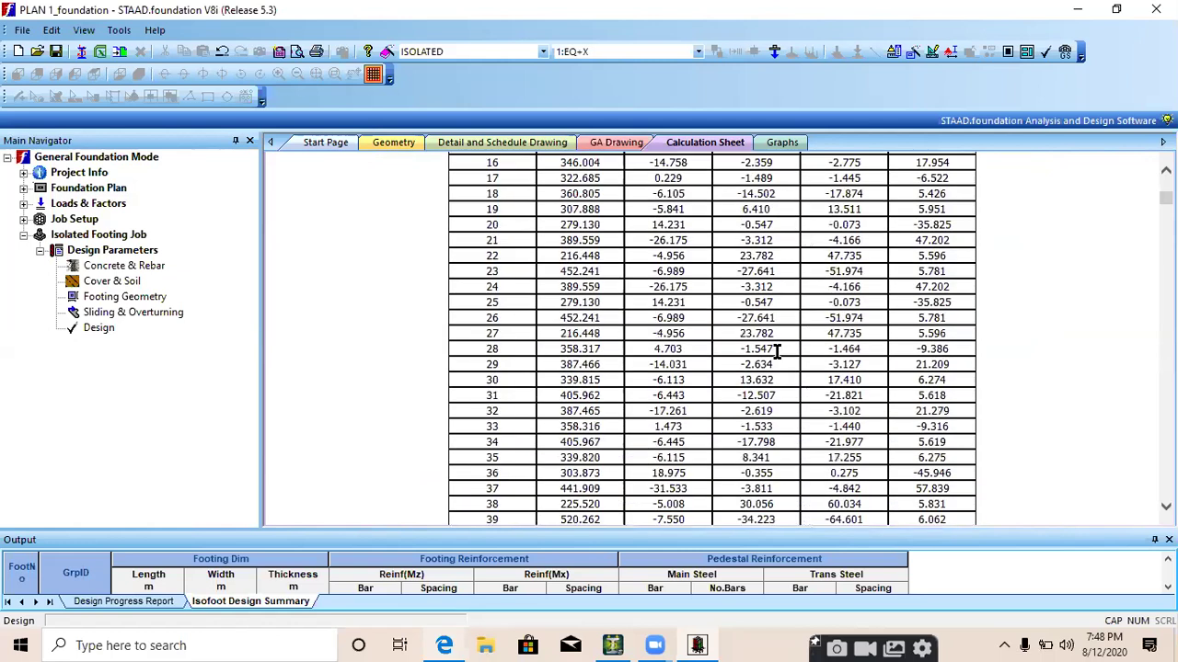
- Examine the final footing size and the adjusted four-corner pressures for Isolated Footing 1 in the calculation sheet
scroll(743, 379, "down", 15)
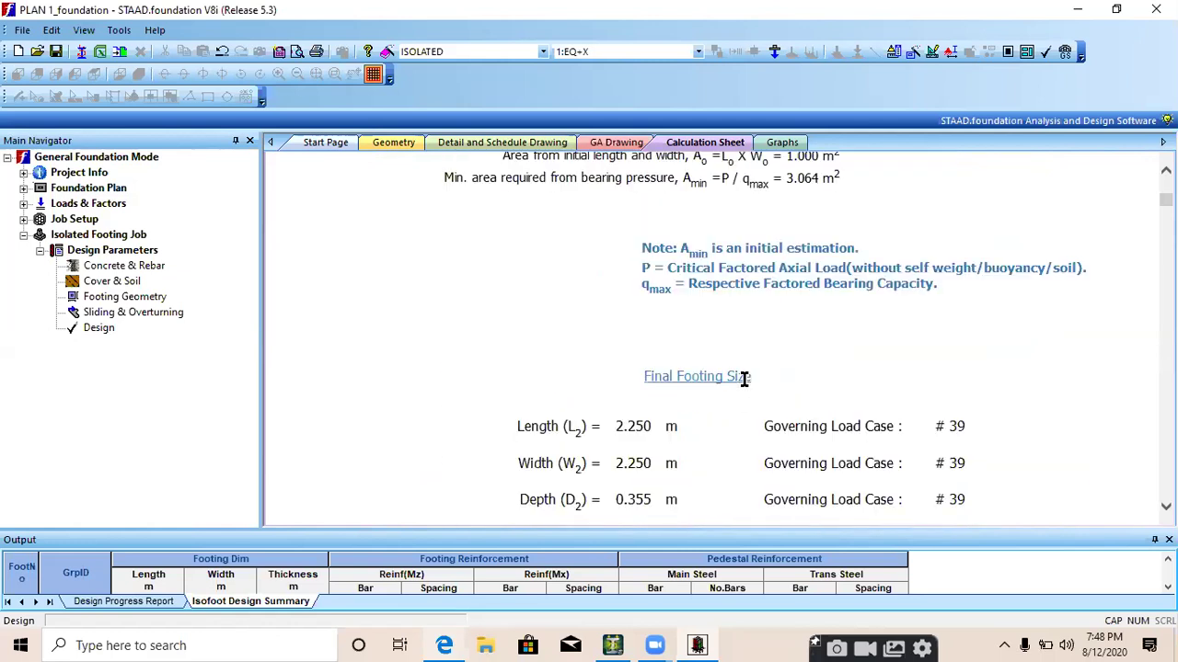
scroll(791, 335, "up", 5)
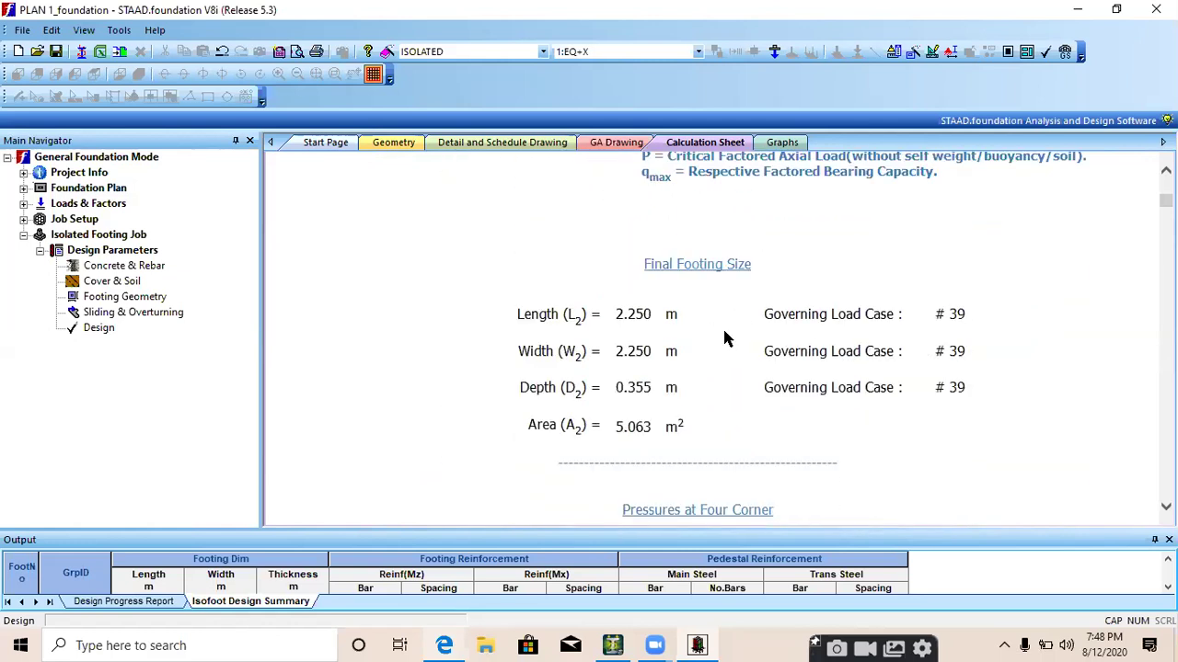
scroll(723, 336, "down", 10)
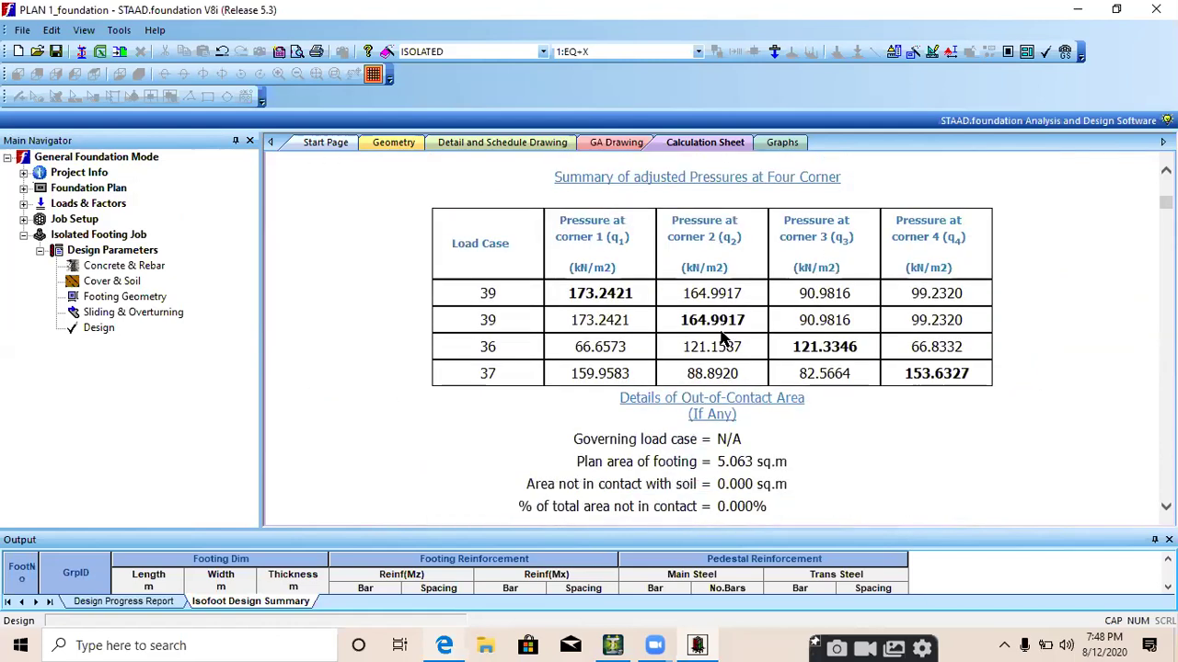
scroll(722, 340, "down", 5)
left_click(660, 355)
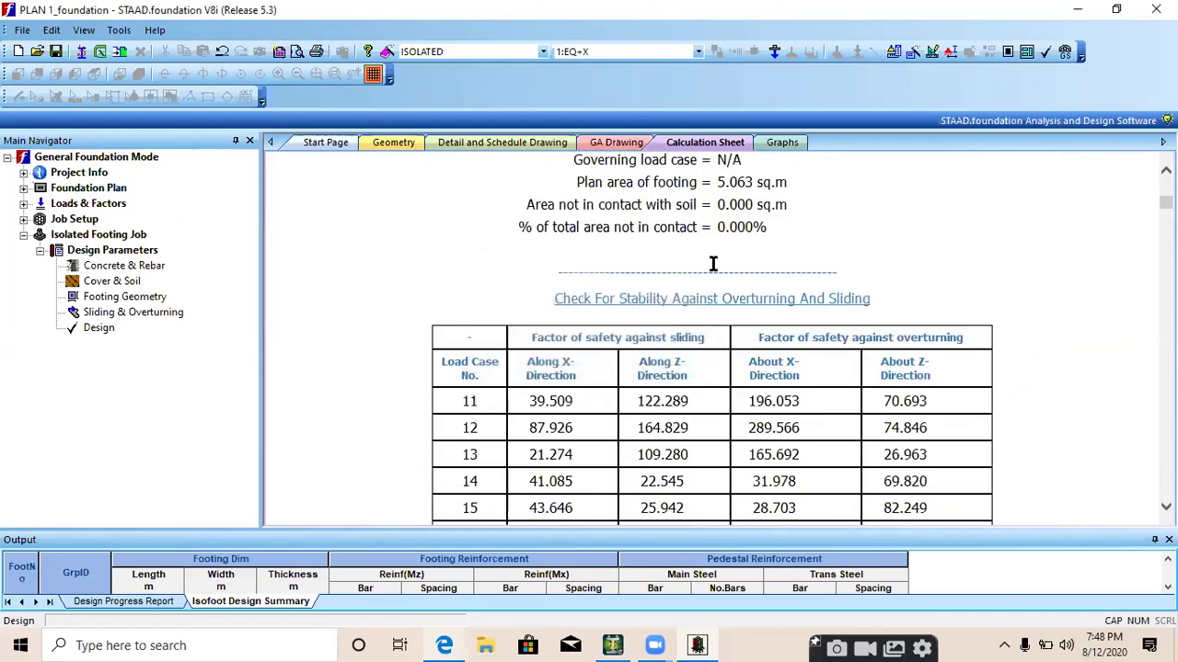
scroll(718, 264, "up", 3)
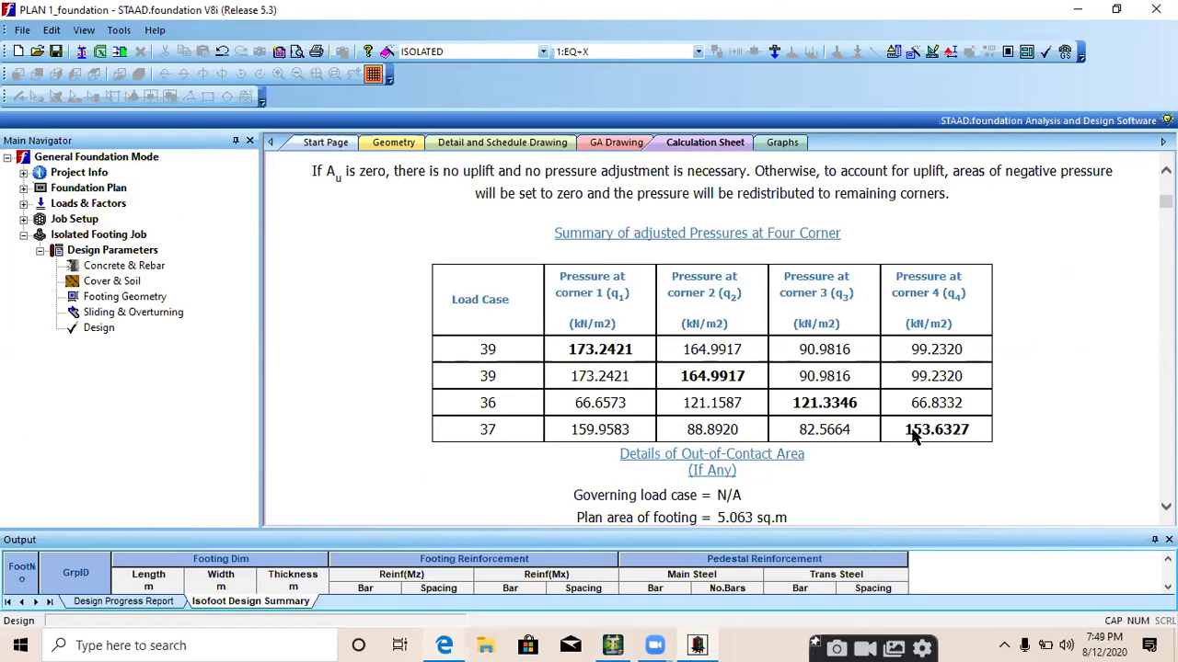
- Examine the sliding and overturning stability checks and the moment calculation for Isolated Footing 1
scroll(771, 379, "down", 15)
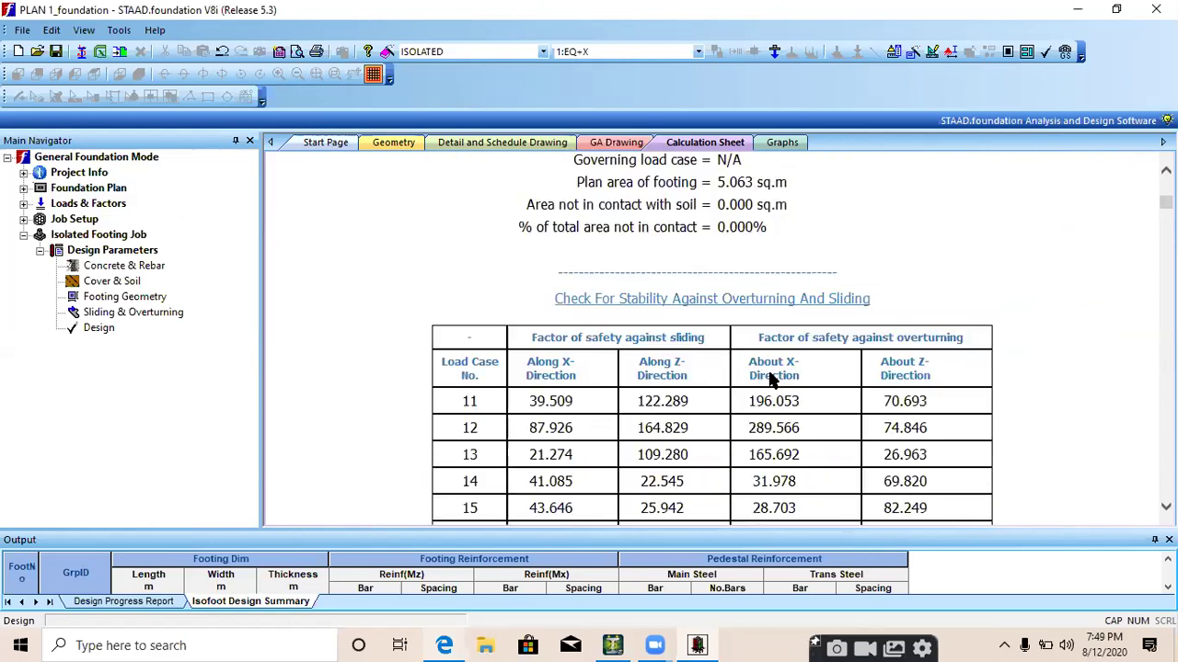
scroll(771, 379, "down", 8)
scroll(770, 379, "down", 15)
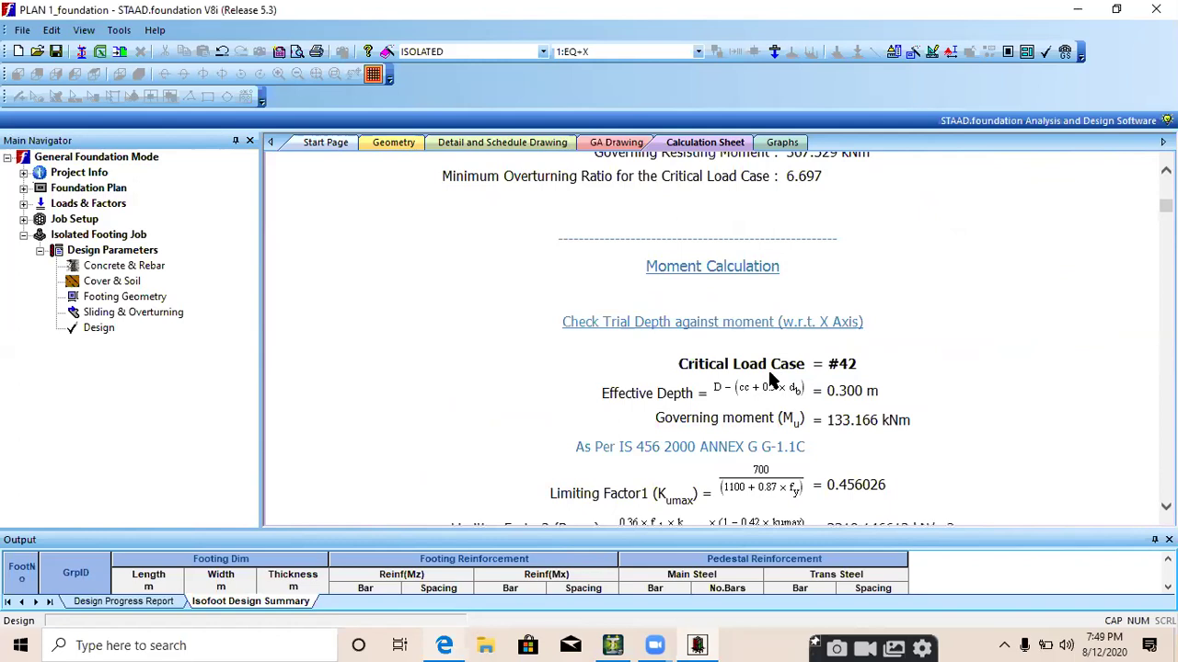
scroll(771, 379, "up", 20)
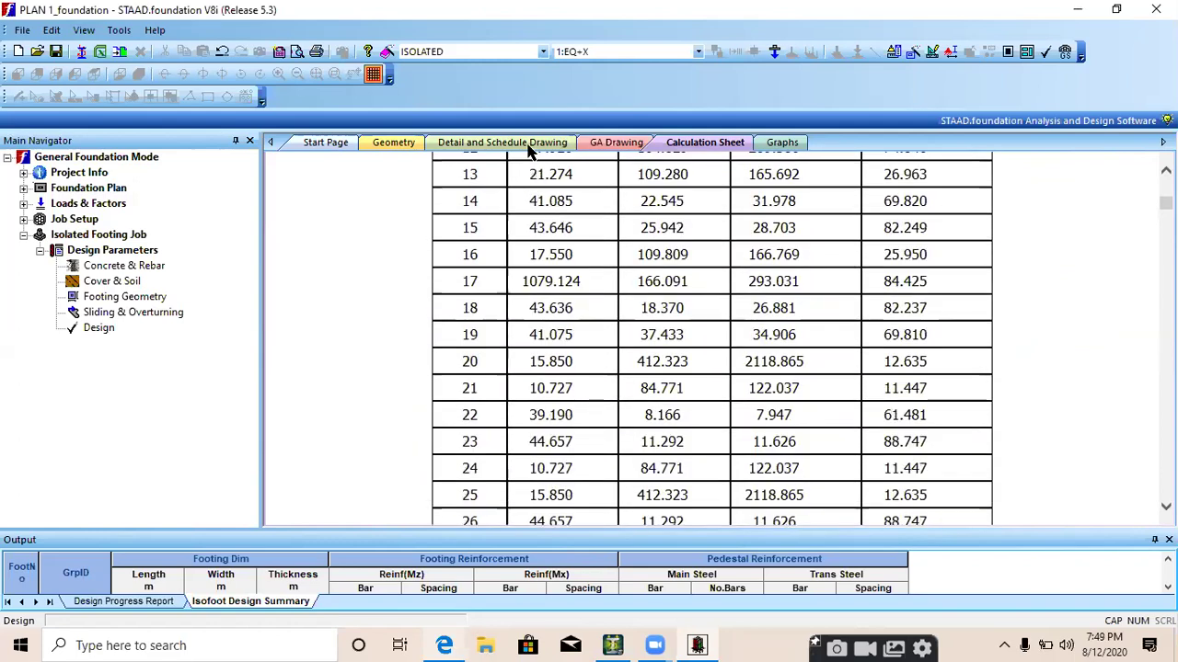
- Return to the footing schedule drawing and expand the job setup options
left_click(524, 143)
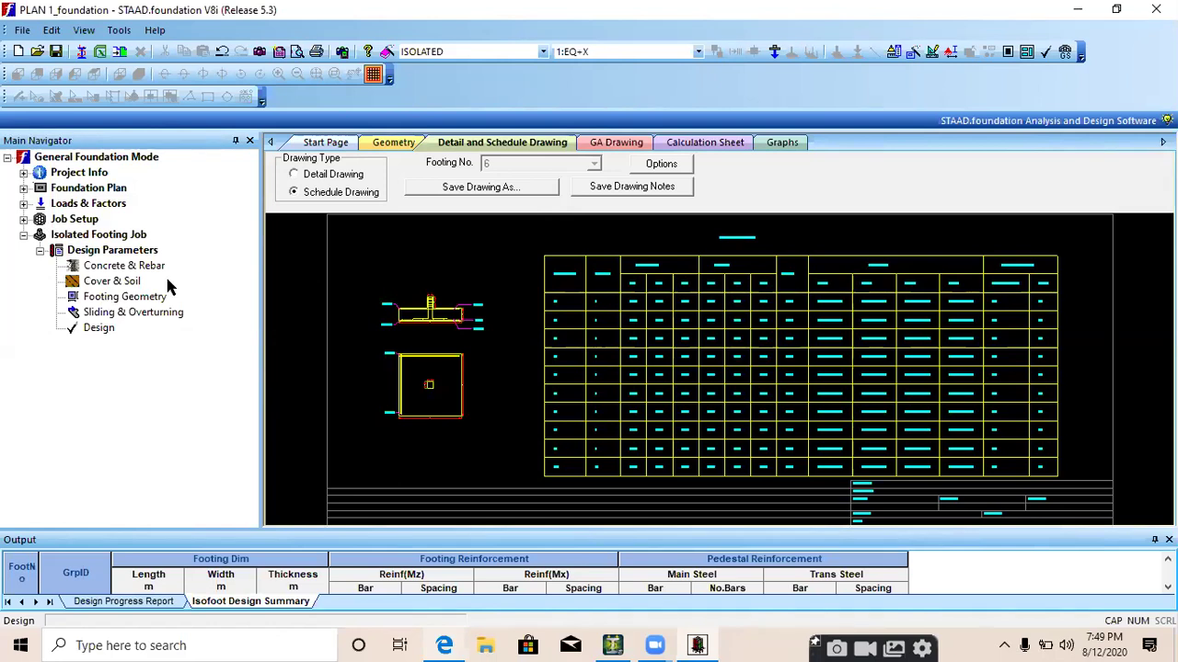
left_click(23, 218)
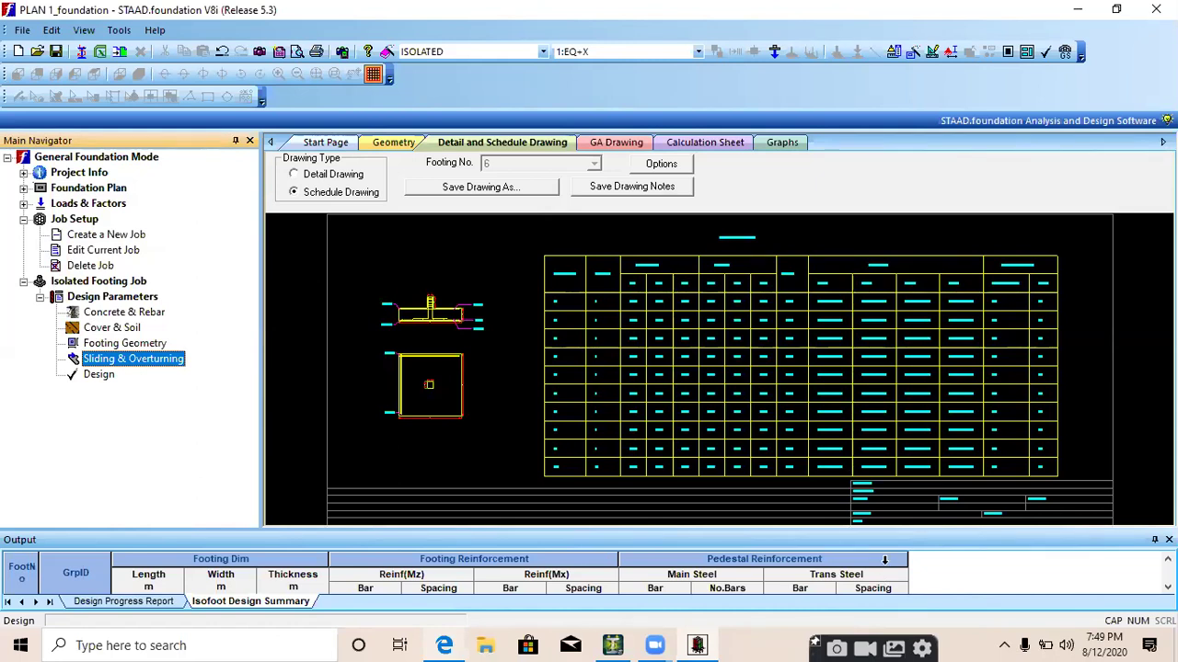
middle_click_drag(648, 370, 618, 366)
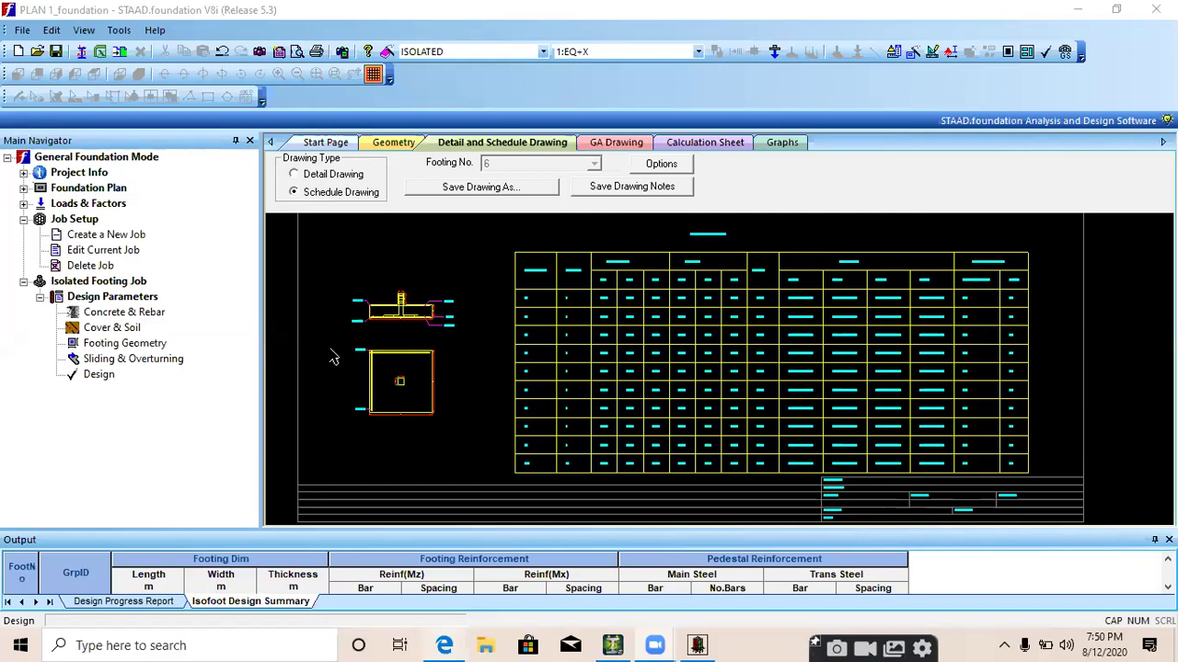
left_click(108, 235)
left_click(410, 206)
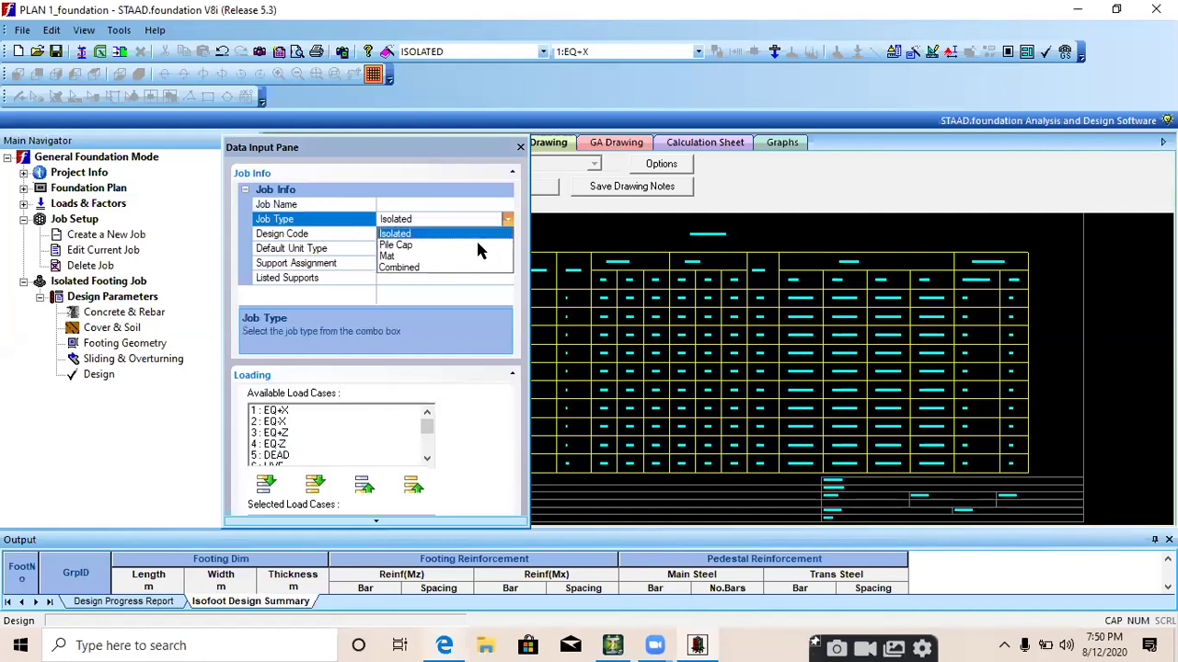
left_click(411, 267)
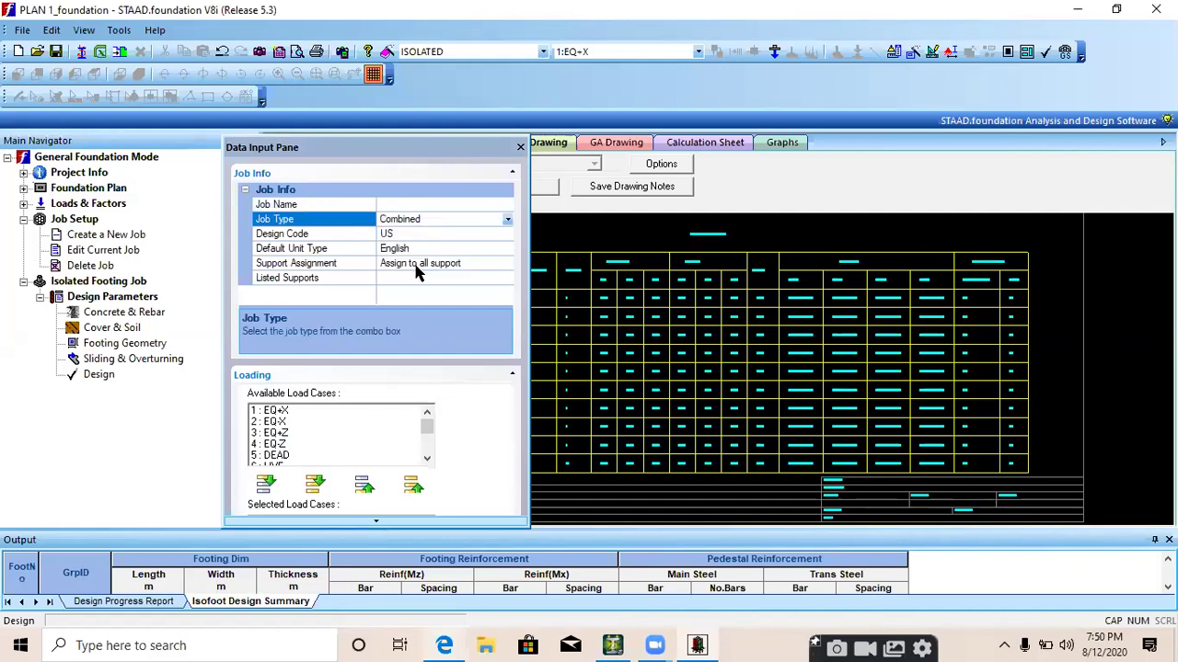
scroll(358, 423, "down", 3)
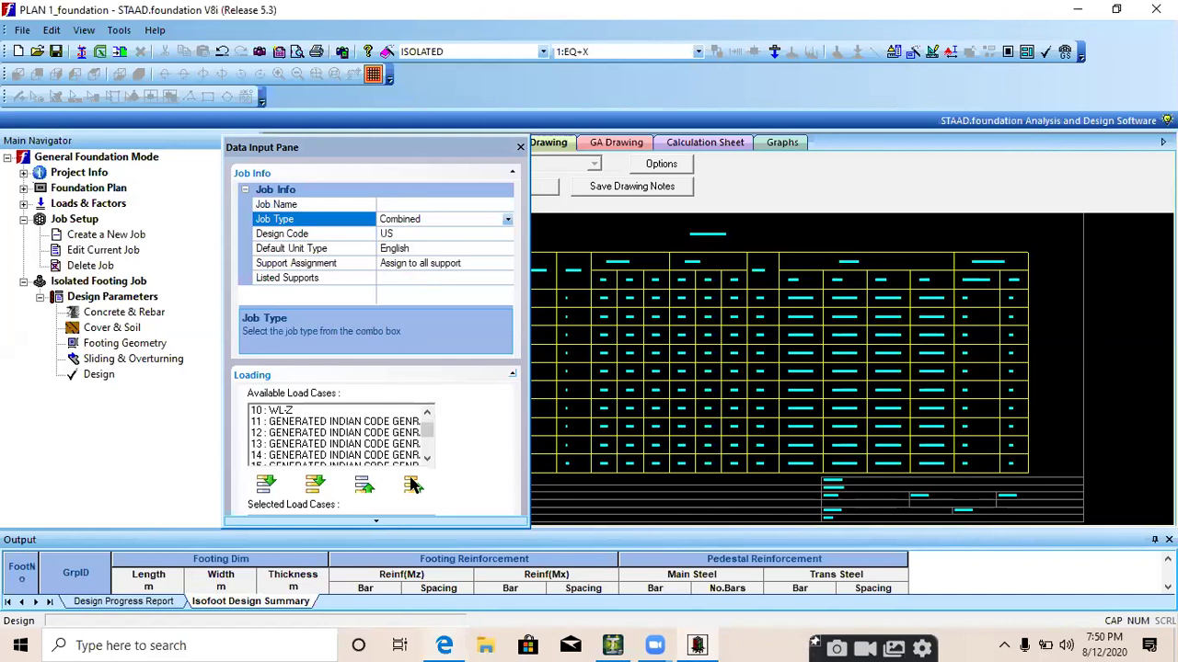
scroll(401, 460, "down", 6)
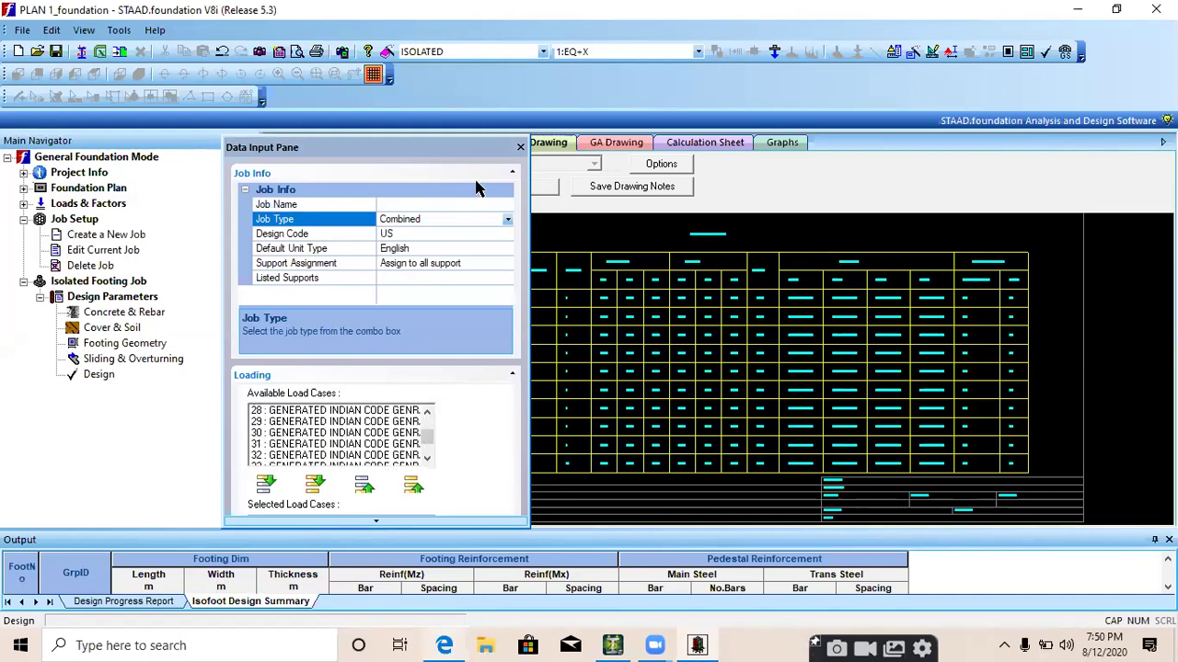
left_click(520, 147)
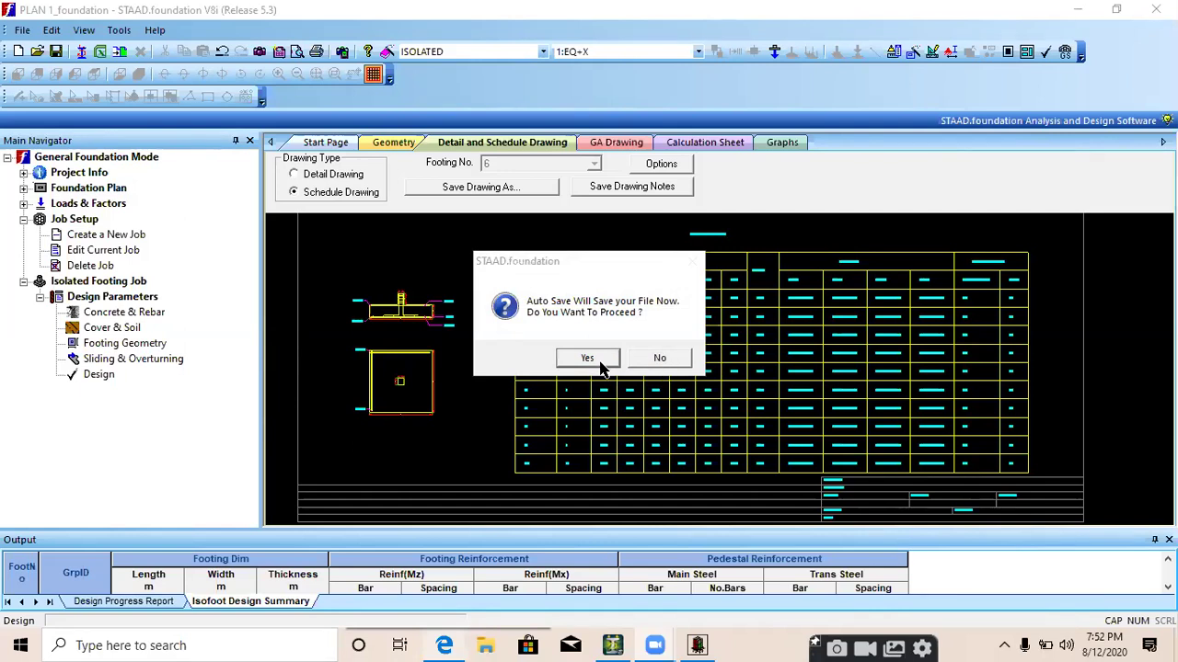
- Decline the automatic file save and examine the footing schedule table
left_click(651, 366)
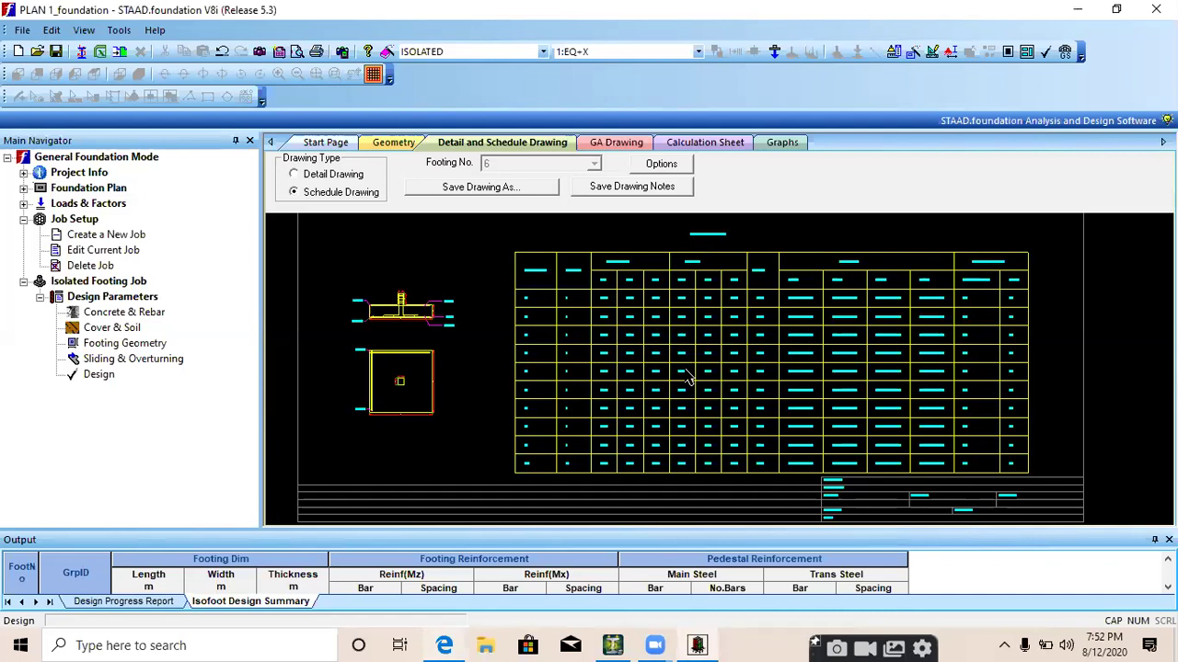
scroll(686, 376, "up", 1)
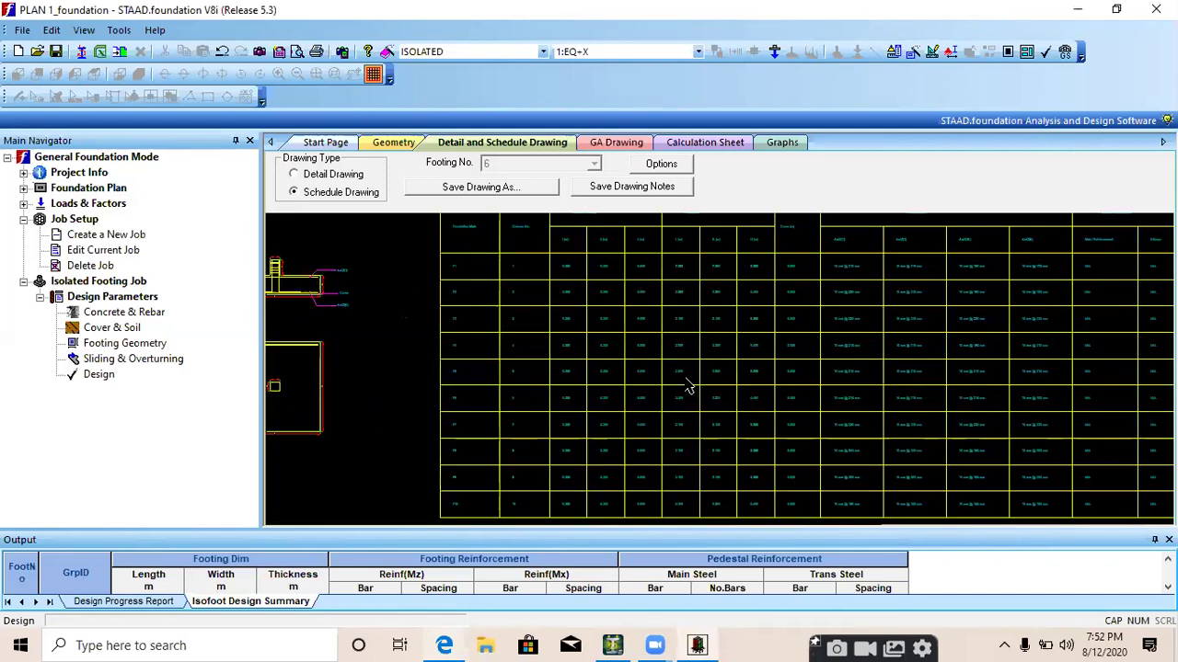
middle_click_drag(697, 403, 671, 409)
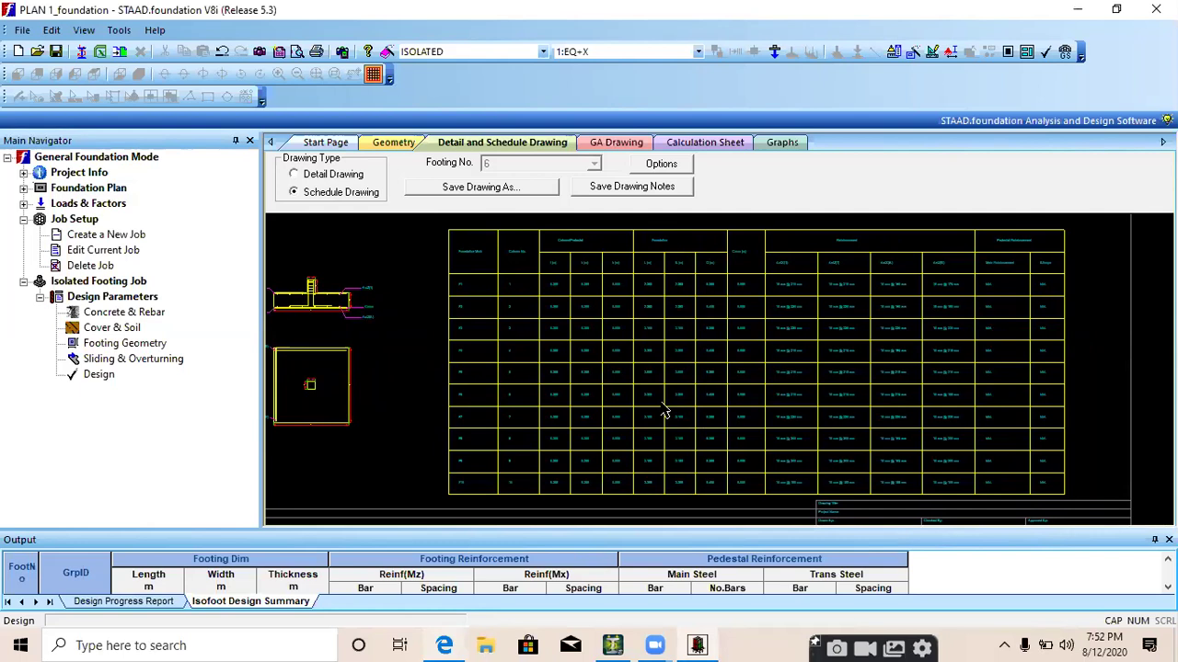
scroll(664, 412, "up", 2)
middle_click_drag(668, 413, 646, 410)
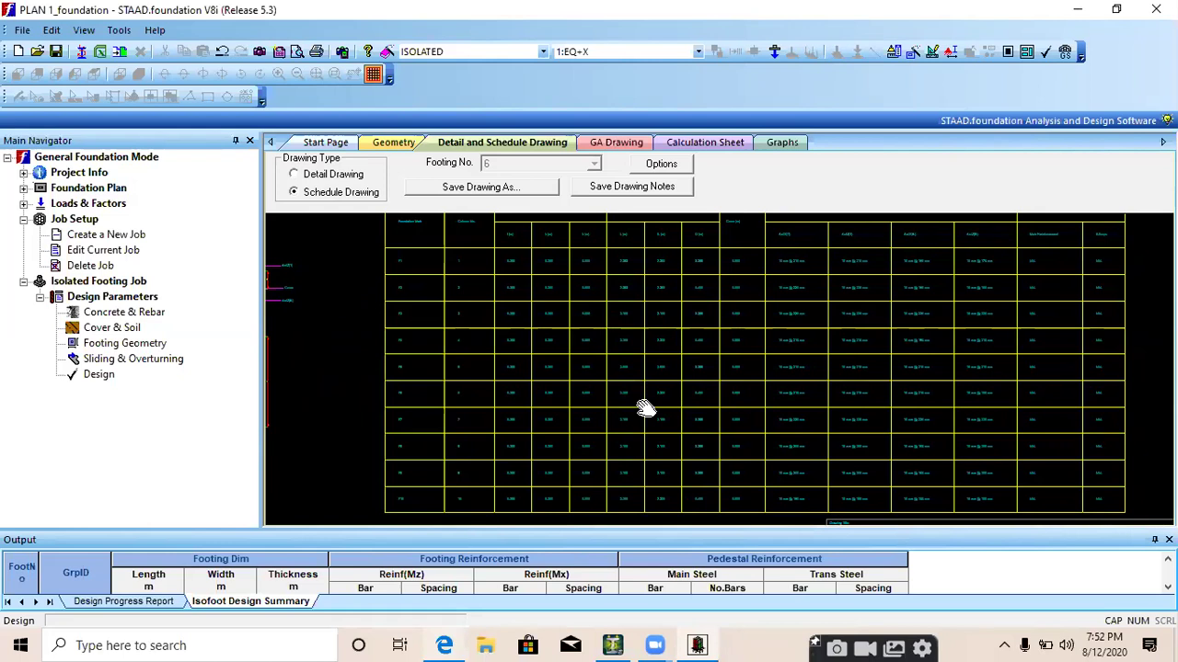